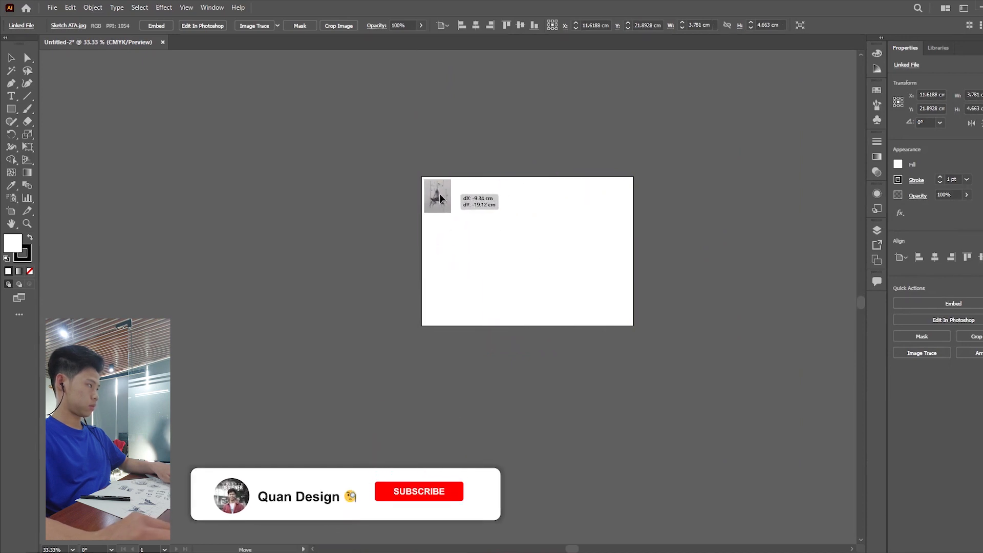
# Enlarge the placed letter A sketch from its lower-right corner to about 12.86 by 15.86 cm.
pyautogui.hotkey('ctrl', '1')
pyautogui.hotkey('ctrl', '-')
pyautogui.click(575, 214)
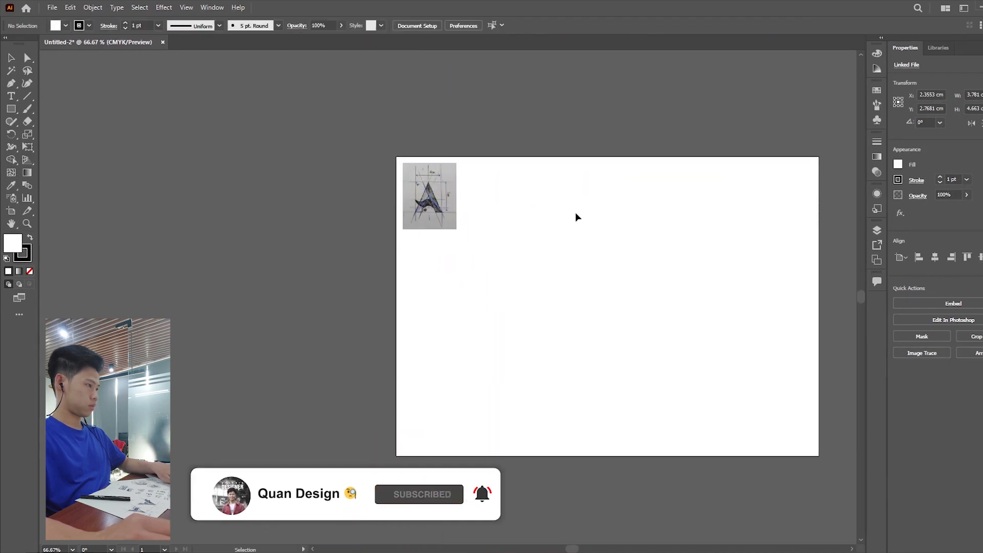
pyautogui.hotkey('ctrl', '-')
pyautogui.hotkey('ctrl', '1')
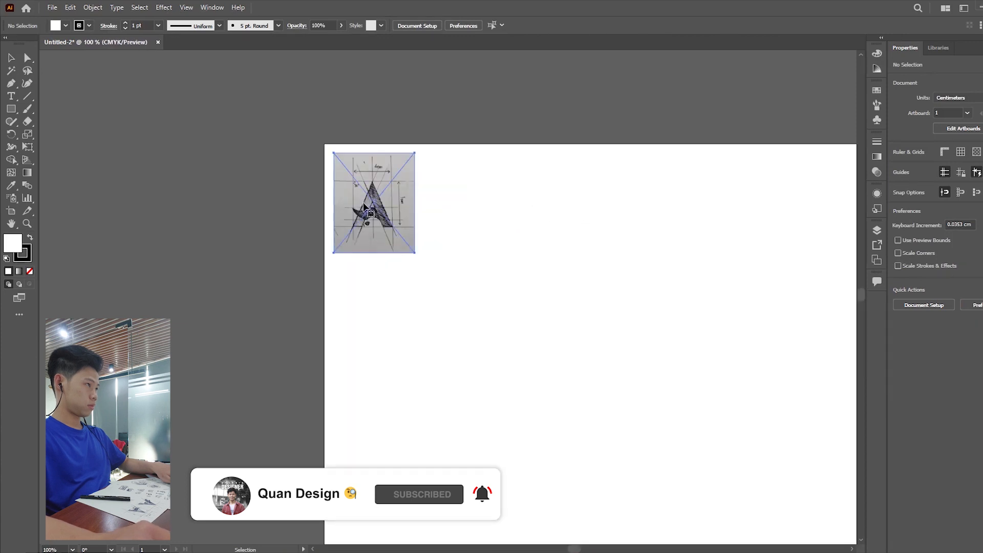
pyautogui.click(412, 250)
pyautogui.moveTo(415, 253); pyautogui.dragTo(608, 491)
pyautogui.hotkey('ctrl', '-')
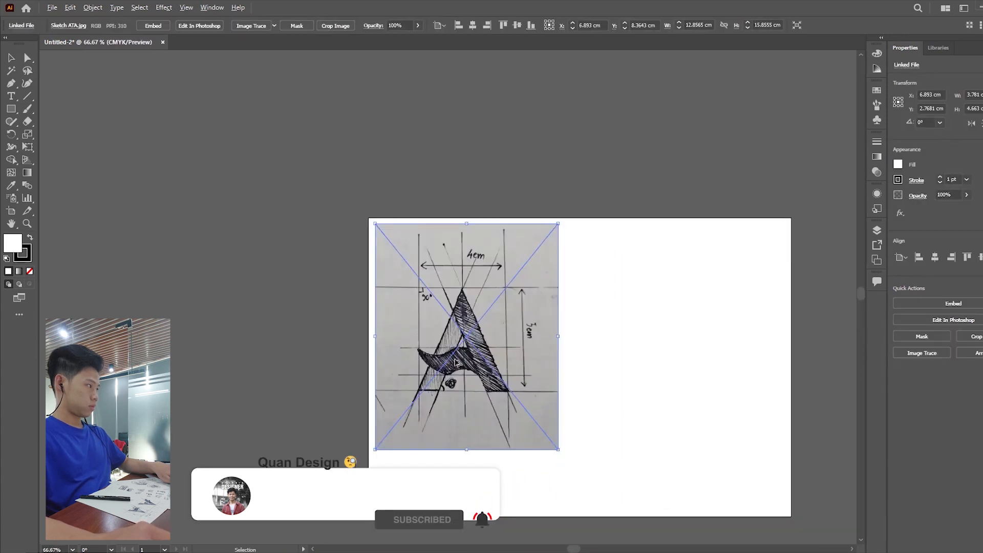
pyautogui.hotkey('ctrl', '-')
pyautogui.click(573, 359)
# Draw a rectangle about 7.42 by 10.61 cm on the blank artboard area beside the sketch.
pyautogui.hotkey('ctrl', '+')
pyautogui.hotkey('ctrl', '+')
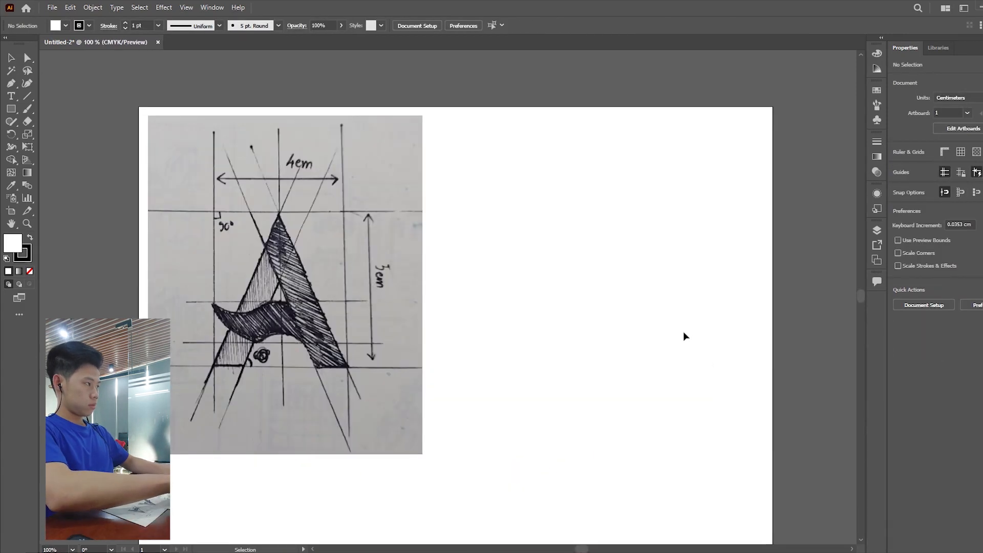
pyautogui.scroll(-1, 666, 328)
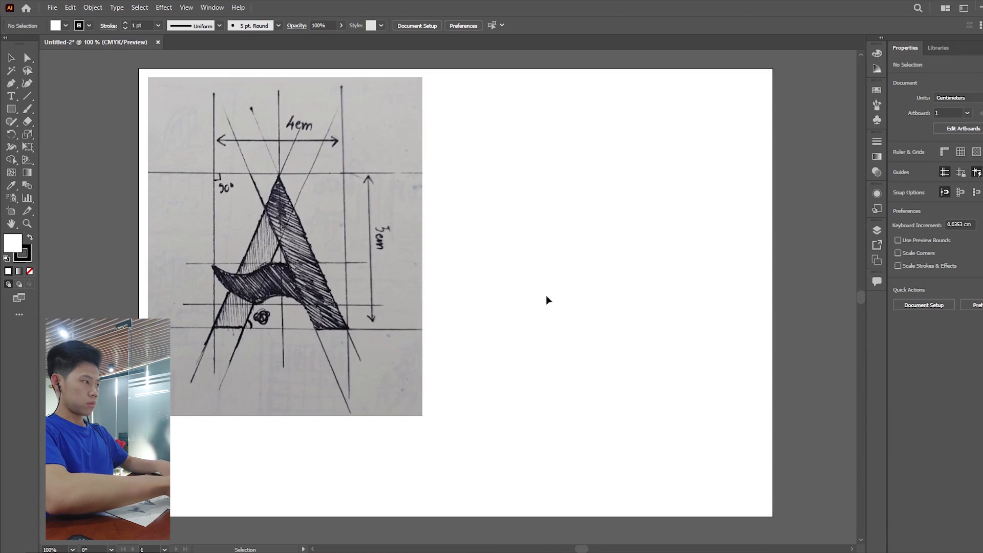
pyautogui.click(11, 113)
pyautogui.moveTo(508, 163); pyautogui.dragTo(666, 389)
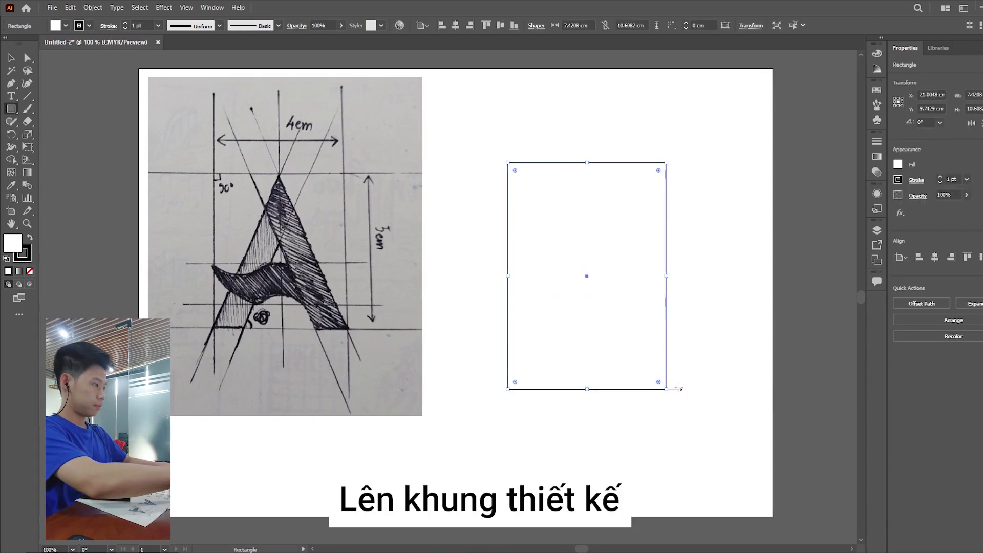
# Lock the rectangle's proportions and resize it to a width of 5 cm.
pyautogui.click(606, 25)
pyautogui.click(626, 26)
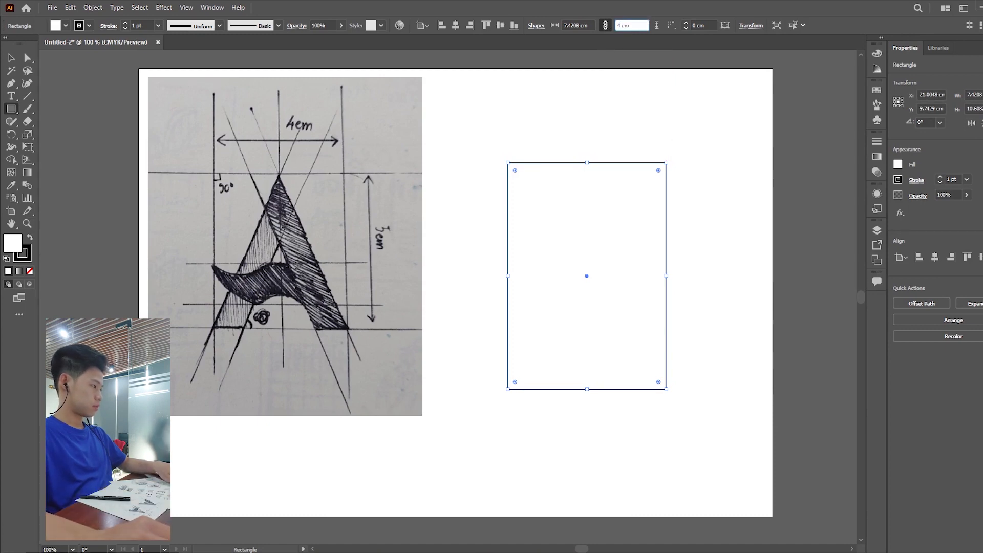
pyautogui.click(590, 24)
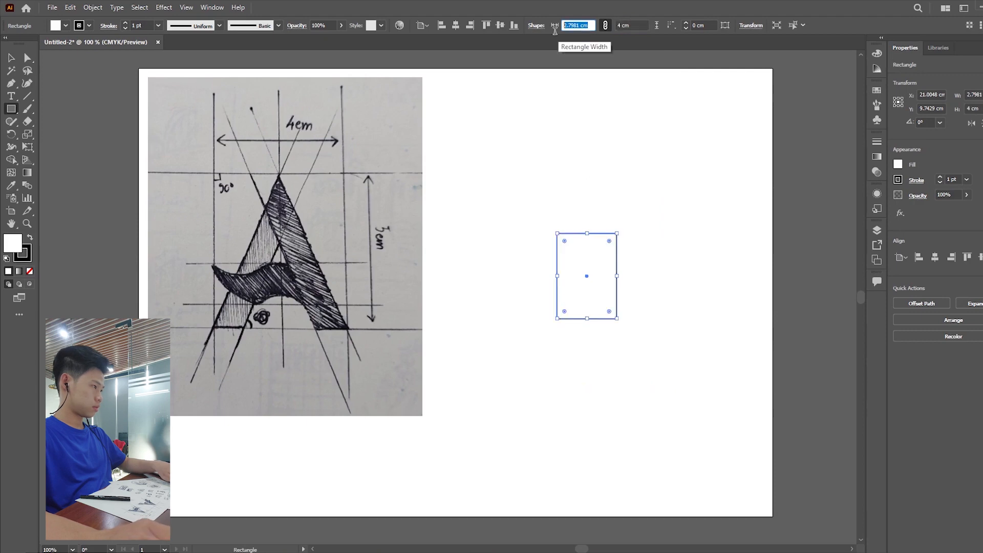
pyautogui.write('5 cm')
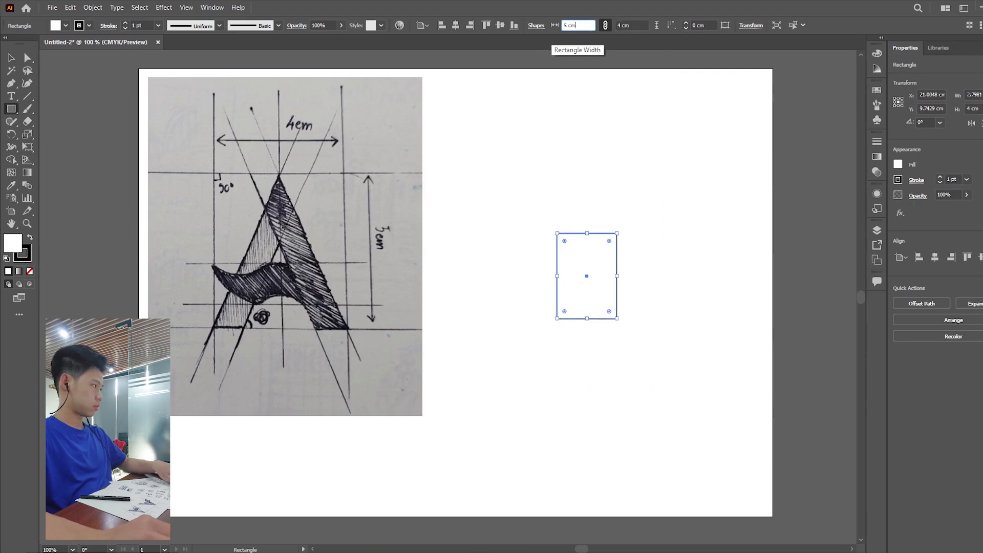
pyautogui.press('Return')
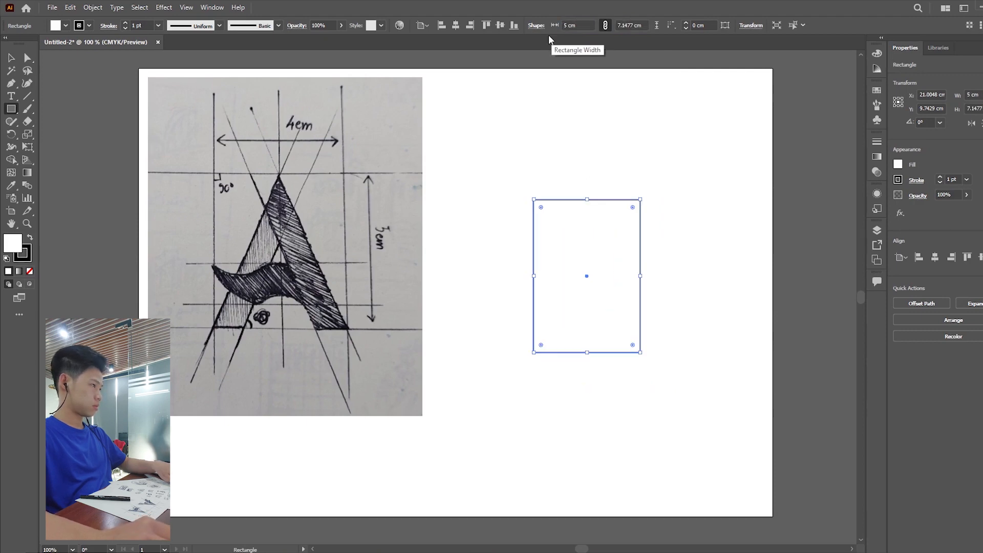
# Shrink the sketch to about 9.71 by 11.98 cm and arrange it and the rectangle closer together, side by side.
pyautogui.press('v')
pyautogui.click(404, 215)
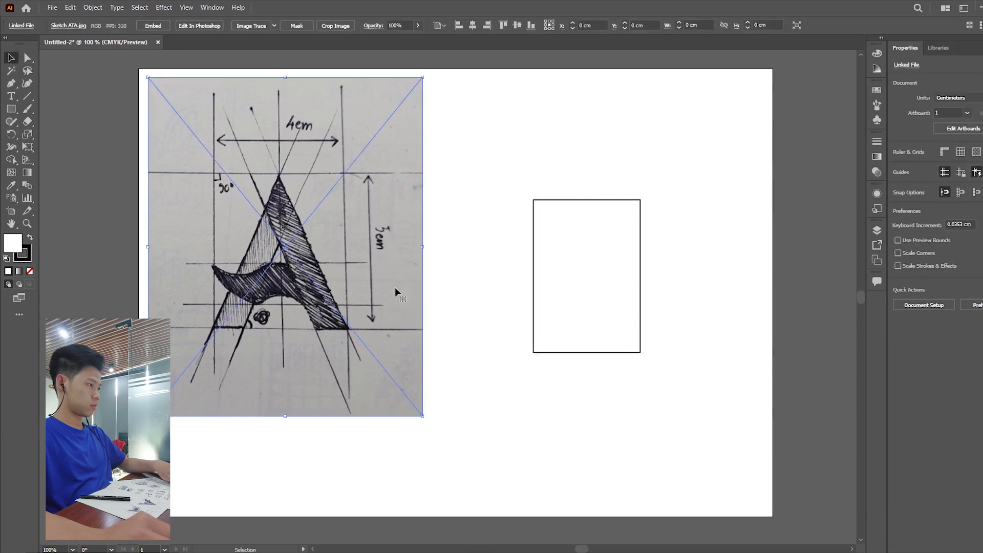
pyautogui.moveTo(423, 416); pyautogui.dragTo(355, 333)
pyautogui.moveTo(377, 245); pyautogui.dragTo(492, 297)
pyautogui.scroll(1, 489, 299)
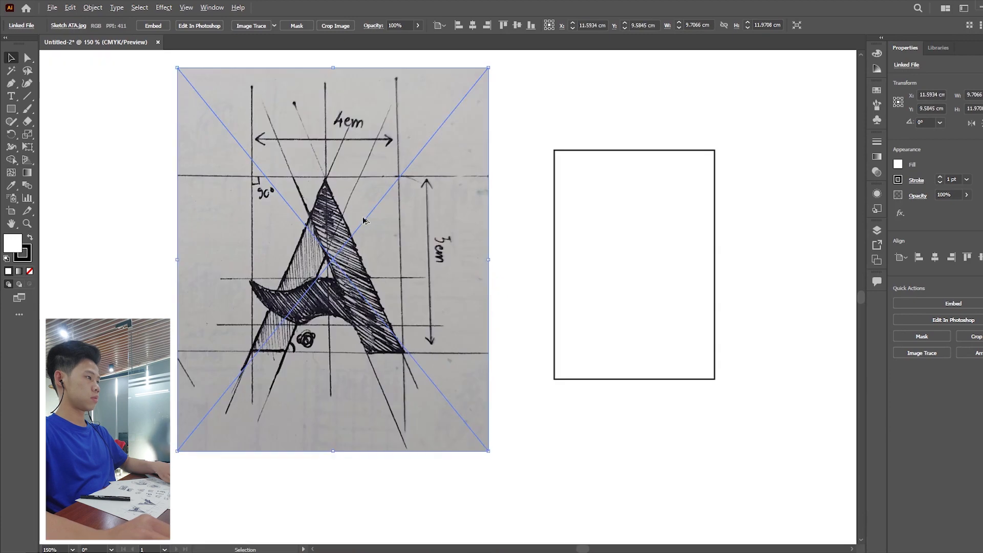
pyautogui.click(766, 195)
pyautogui.moveTo(716, 219); pyautogui.dragTo(690, 228)
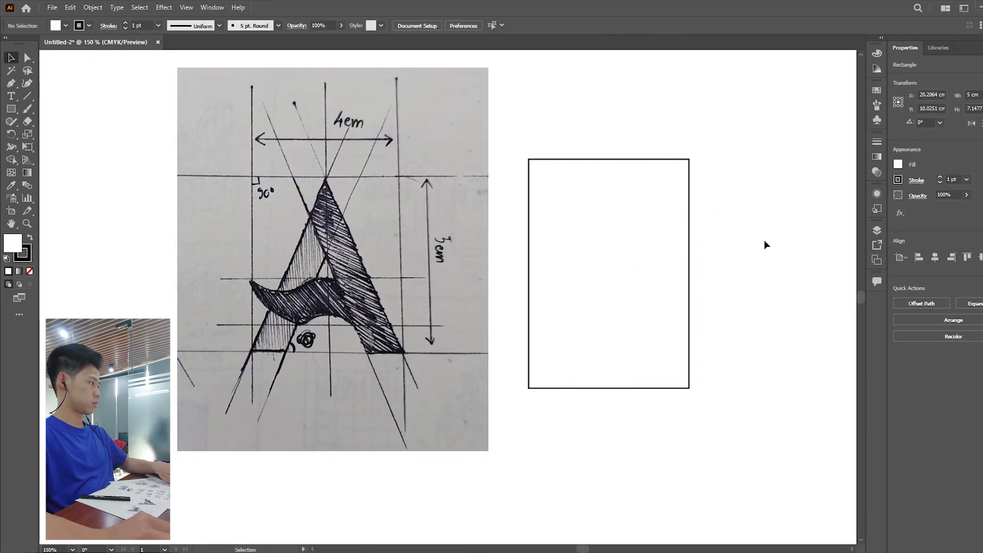
pyautogui.click(764, 240)
# Draw a vertical centre line about 11.87 cm long through the rectangle and shift both slightly to the right.
pyautogui.click(28, 99)
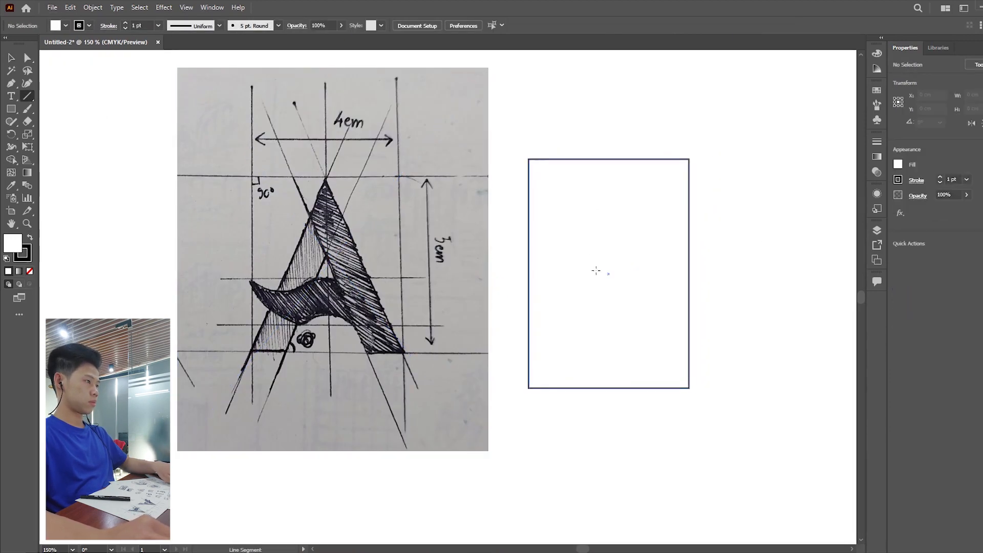
pyautogui.moveTo(608, 272); pyautogui.dragTo(634, 463)
pyautogui.click(11, 58)
pyautogui.click(714, 114)
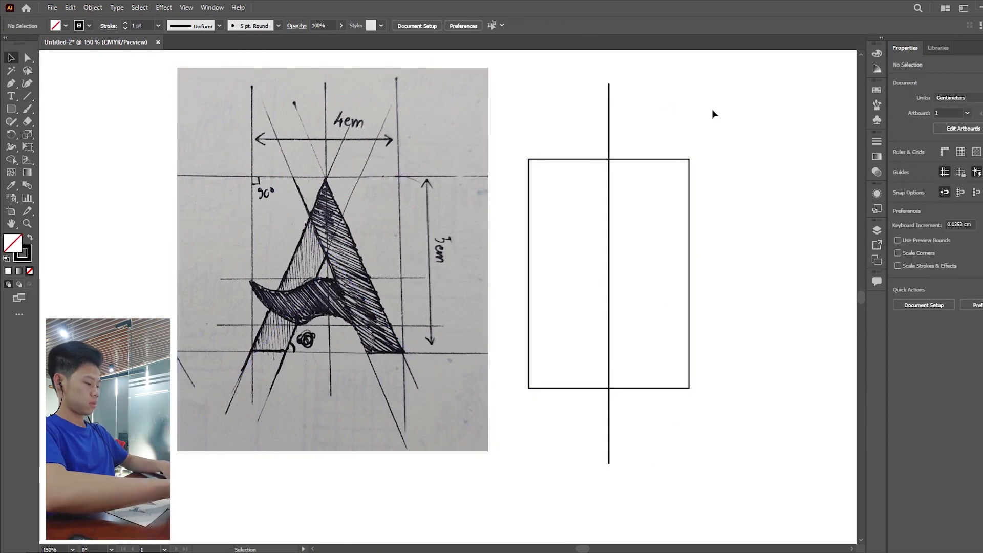
pyautogui.moveTo(583, 140); pyautogui.dragTo(640, 193)
pyautogui.click(758, 139)
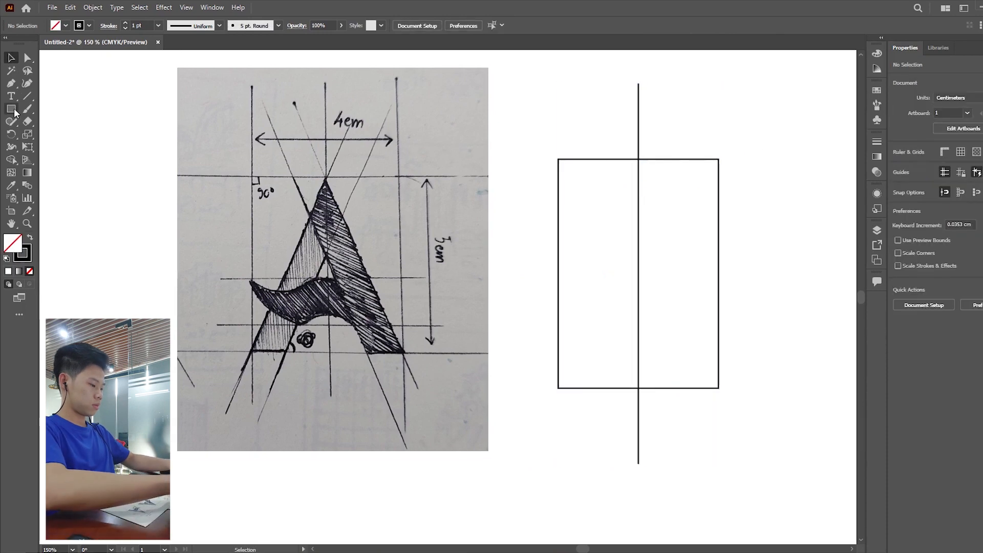
# Draw a narrow rectangle to the right of the frame, set its width to 1 cm and stretch it to about 8.05 cm tall.
pyautogui.press('m')
pyautogui.moveTo(731, 159); pyautogui.dragTo(778, 389)
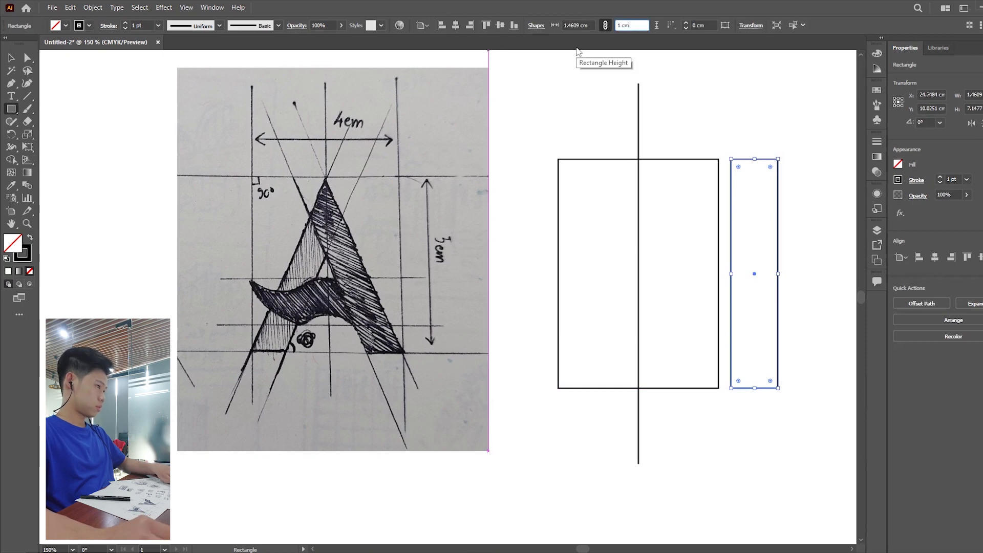
pyautogui.press('Return')
pyautogui.hotkey('ctrl', 'z')
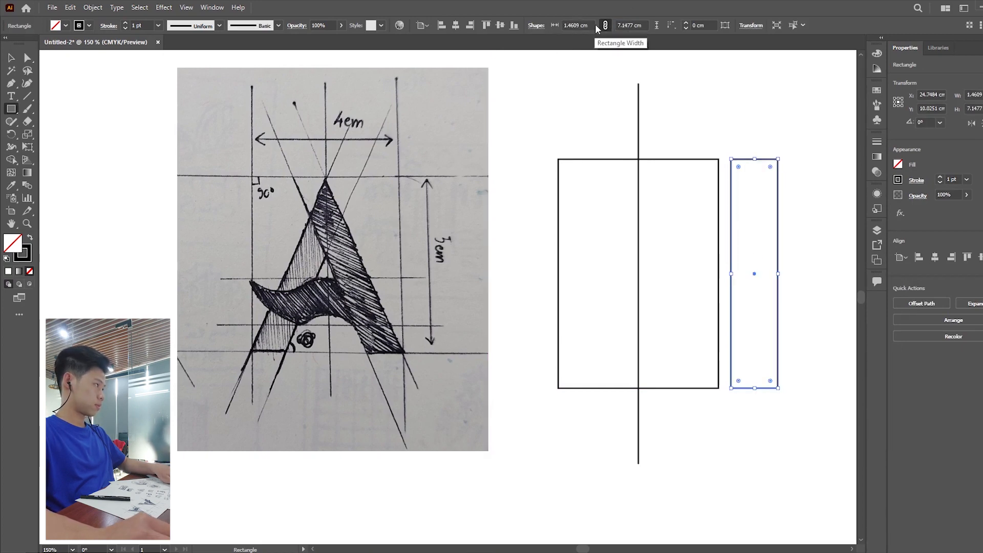
pyautogui.click(578, 25)
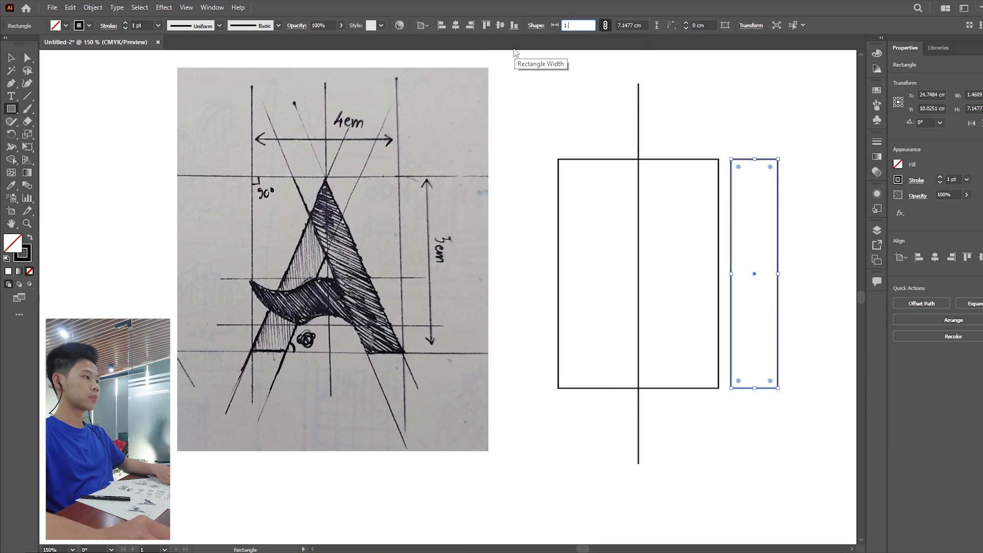
pyautogui.write('1 cm')
pyautogui.press('Return')
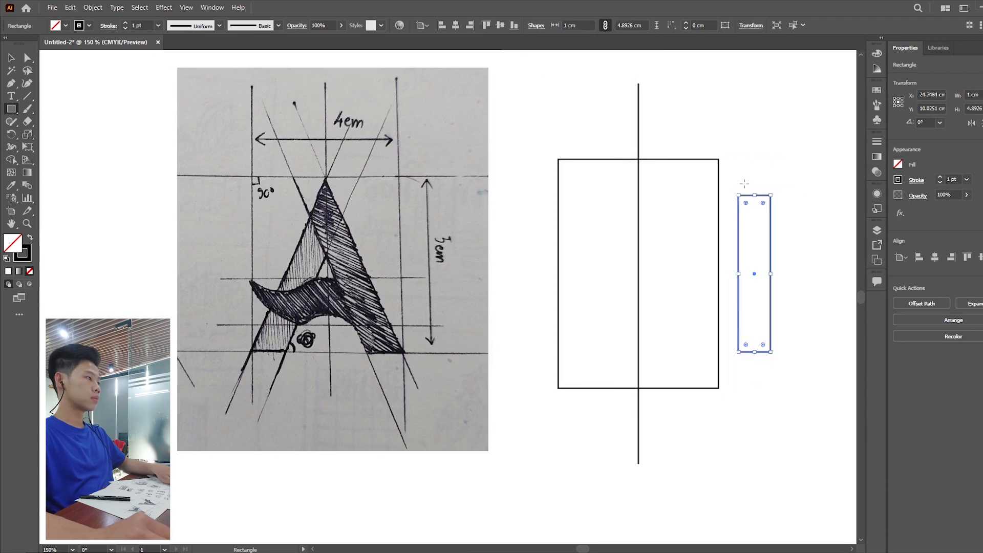
pyautogui.moveTo(755, 196); pyautogui.dragTo(754, 144)
pyautogui.click(11, 58)
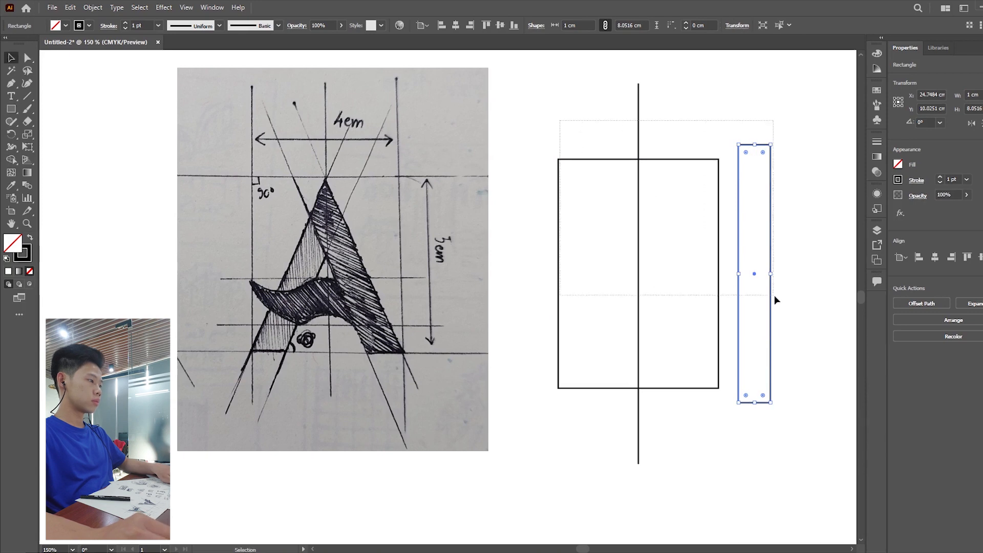
# Reduce the stroke weight of both rectangles and the centre line to 0.25 pt.
pyautogui.hotkey('ctrl', 'a')
pyautogui.click(124, 28)
pyautogui.click(125, 28)
pyautogui.click(125, 27)
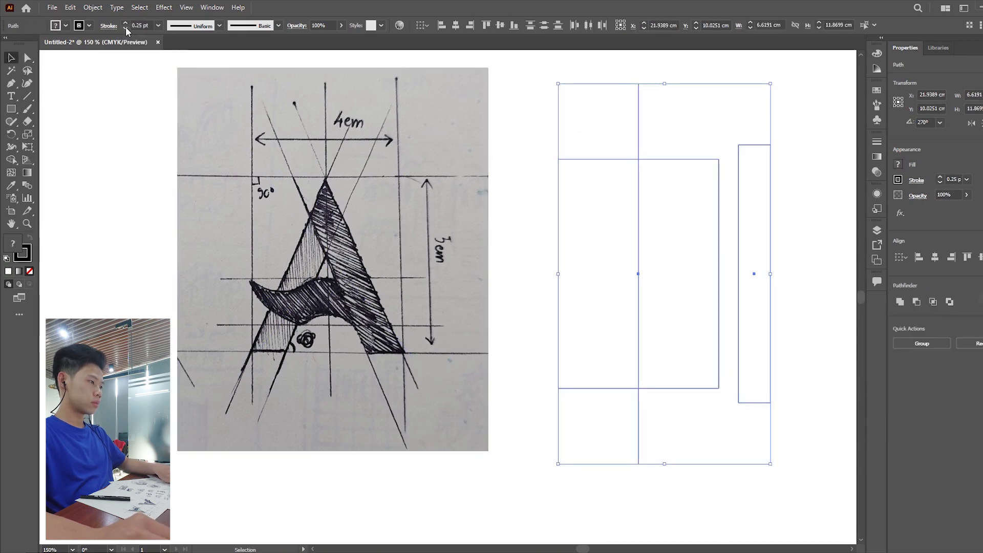
# Move the 1 cm wide rectangle onto the frame's left edge, with its base at the frame's bottom edge.
pyautogui.click(773, 169)
pyautogui.moveTo(770, 195); pyautogui.dragTo(589, 207)
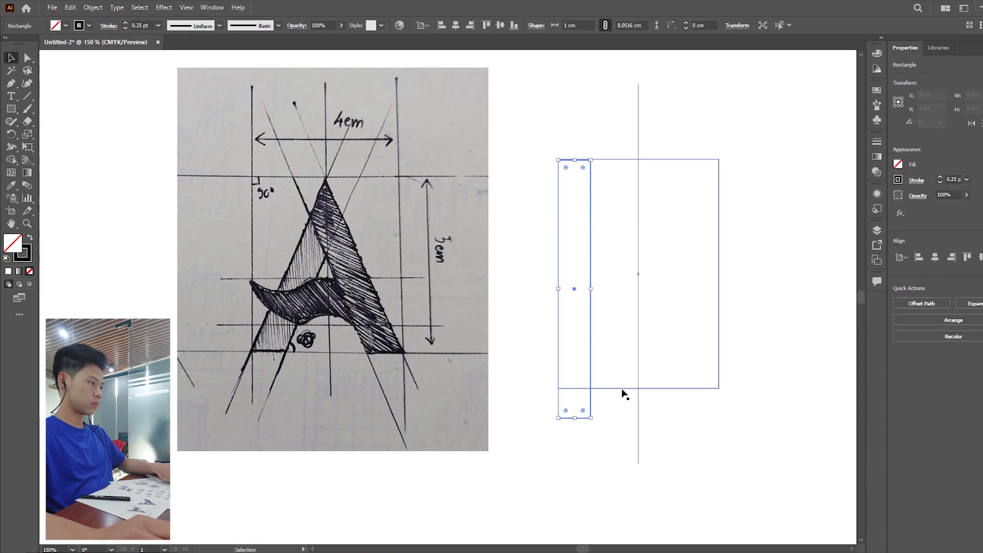
pyautogui.moveTo(589, 384); pyautogui.dragTo(589, 355)
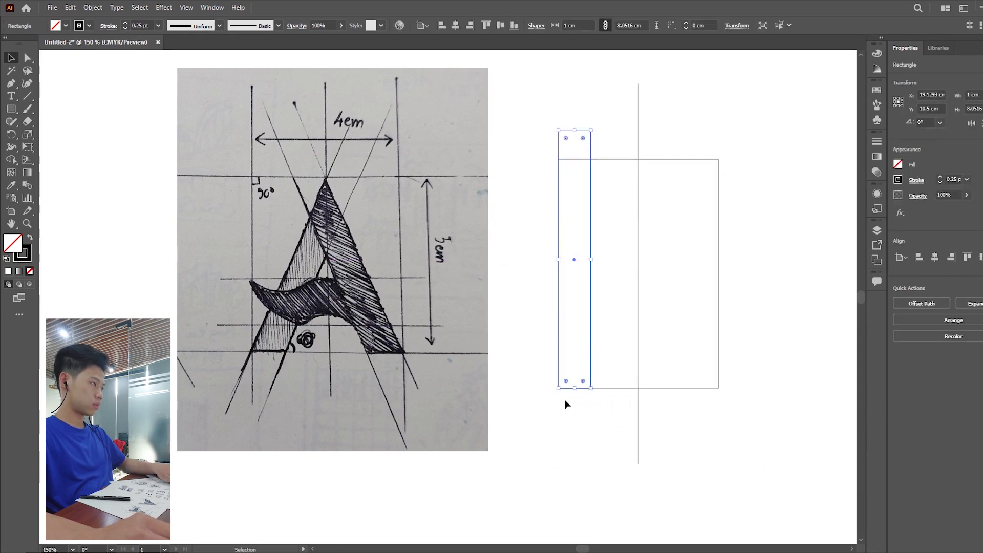
# Align the narrow rectangle's base exactly with the frame's bottom edge and lower its top edge to the frame's top.
pyautogui.scroll(5, 567, 402)
pyautogui.click(640, 305)
pyautogui.moveTo(641, 306); pyautogui.dragTo(637, 266)
pyautogui.hotkey('ctrl', 'z')
pyautogui.click(637, 333)
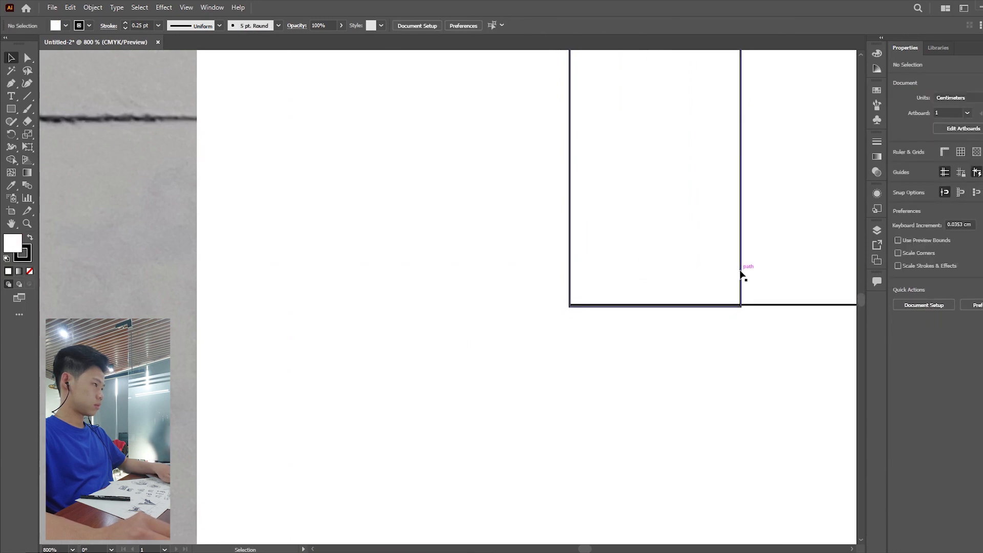
pyautogui.moveTo(742, 274); pyautogui.dragTo(747, 237)
pyautogui.moveTo(674, 277)
pyautogui.mouseDown()
pyautogui.moveTo(664, 306)
pyautogui.moveTo(647, 308)
pyautogui.mouseUp()
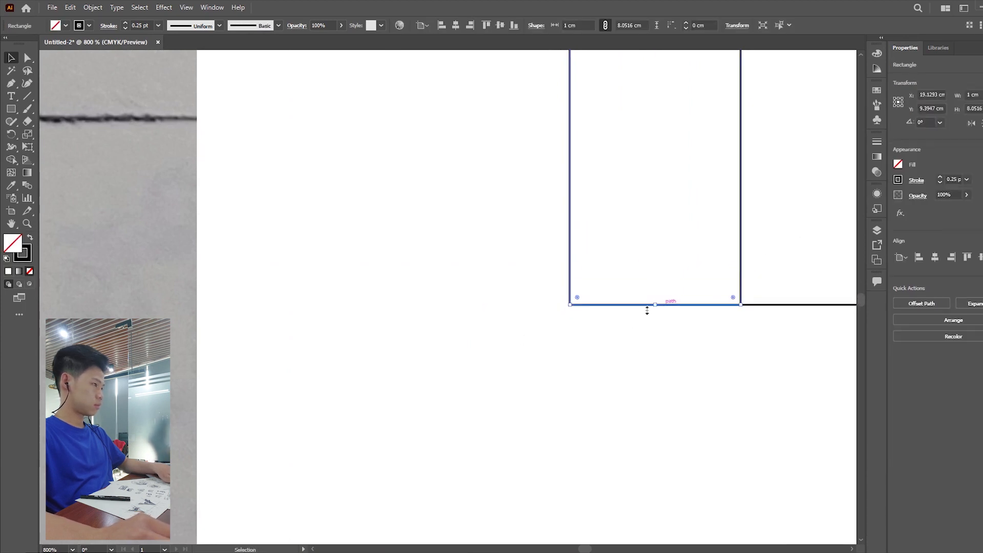
pyautogui.scroll(-6, 507, 341)
pyautogui.scroll(3, 541, 213)
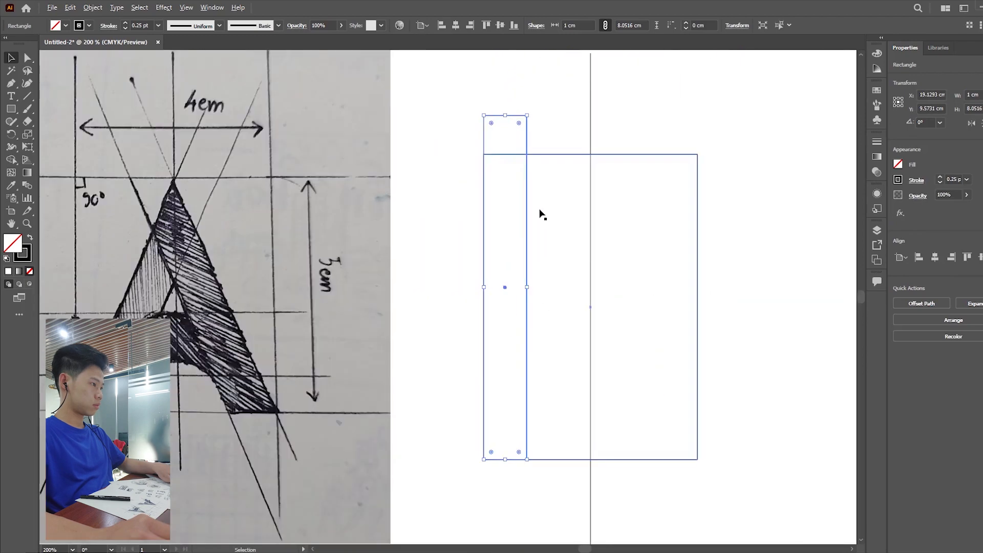
pyautogui.moveTo(505, 115); pyautogui.dragTo(508, 155)
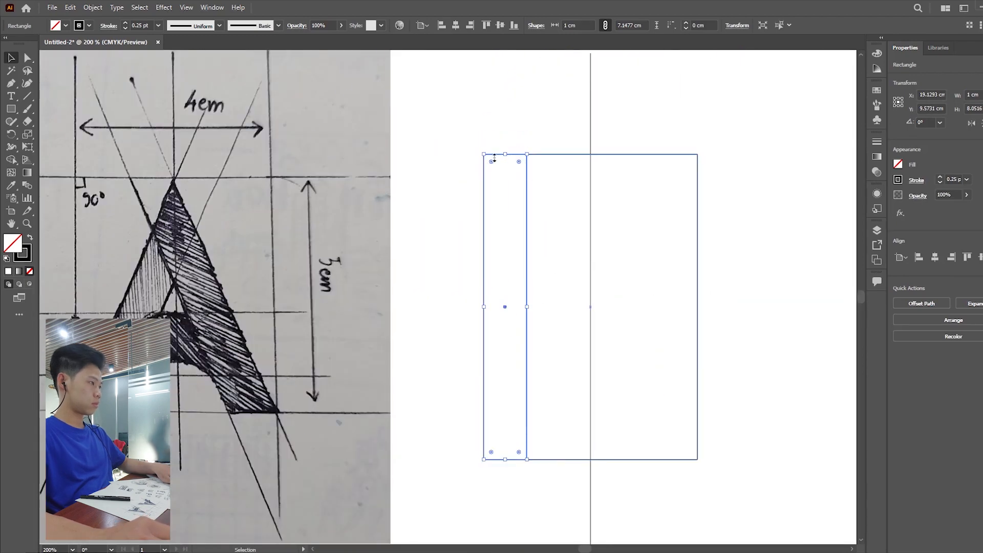
# Slant the narrow rectangle by shifting its two top corners right until the top-left corner meets the centre line.
pyautogui.press('a')
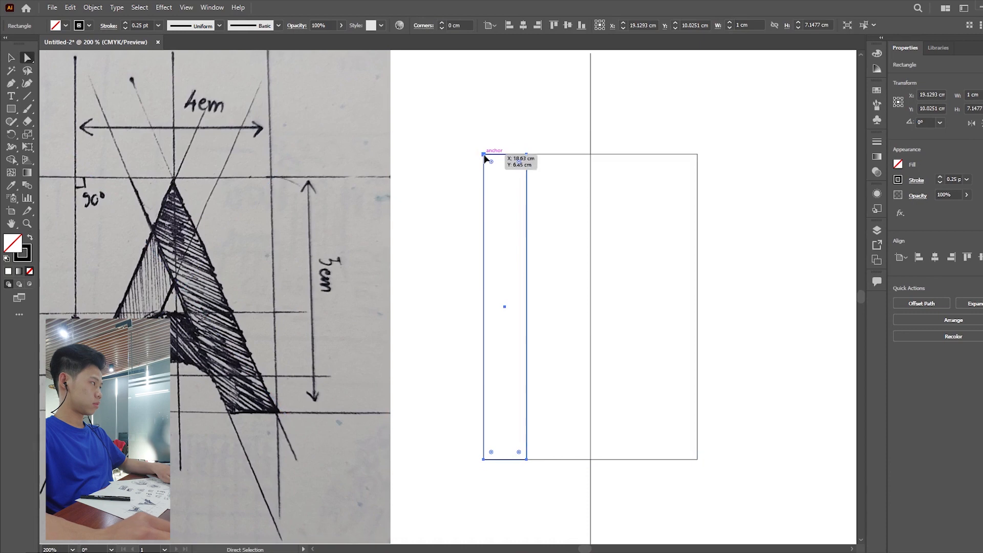
pyautogui.click(484, 155)
pyautogui.keyDown('alt'); pyautogui.click(527, 155); pyautogui.keyUp('alt')
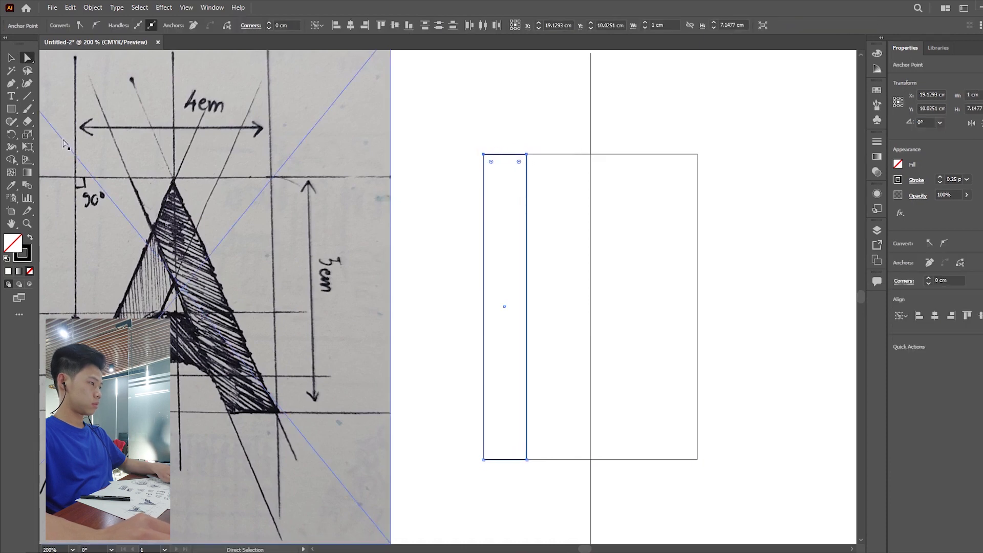
pyautogui.moveTo(527, 154); pyautogui.dragTo(634, 156)
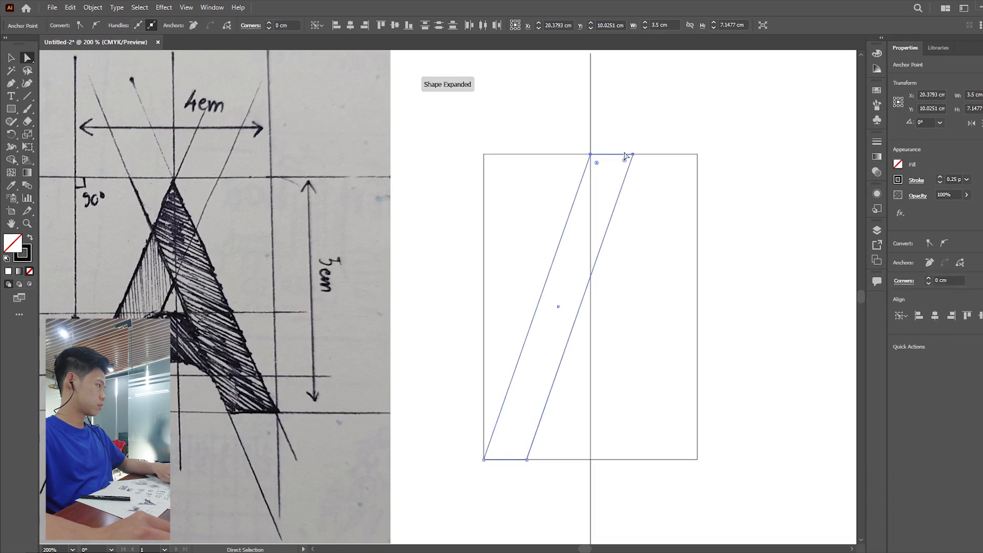
pyautogui.scroll(-2, 630, 156)
pyautogui.click(723, 156)
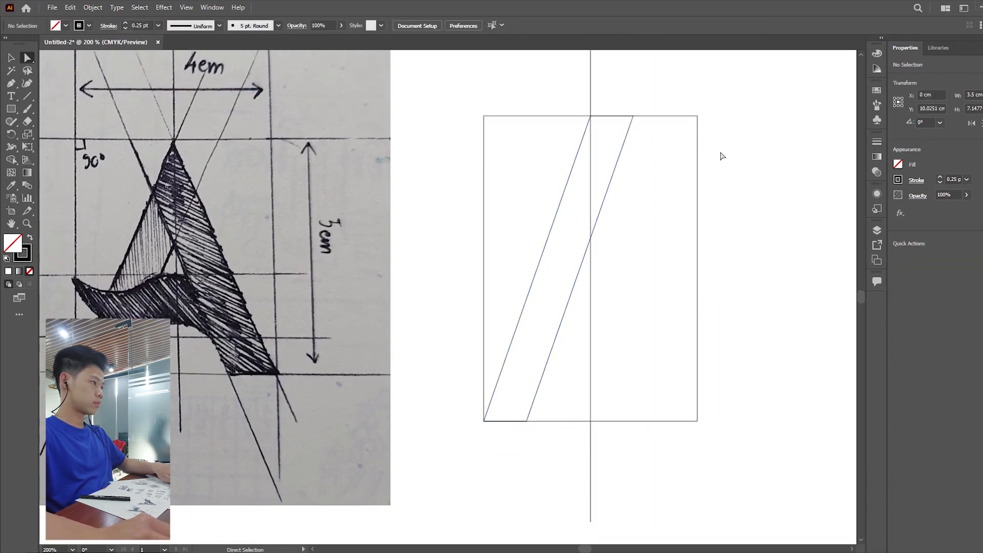
# Reflect a copy of the slanted stroke across the vertical centre line, pivoting on its top-left corner, to form the opposite leg.
pyautogui.press('v')
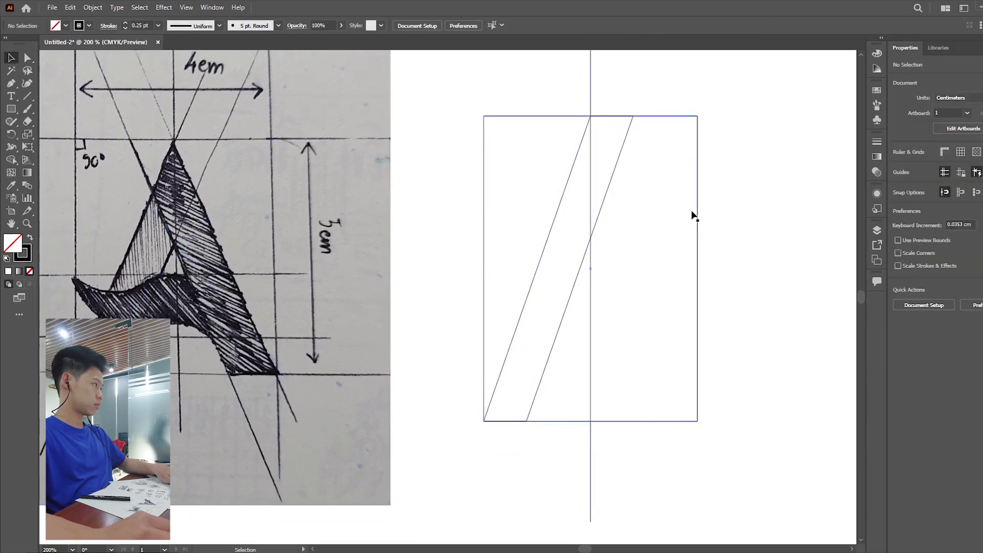
pyautogui.click(599, 224)
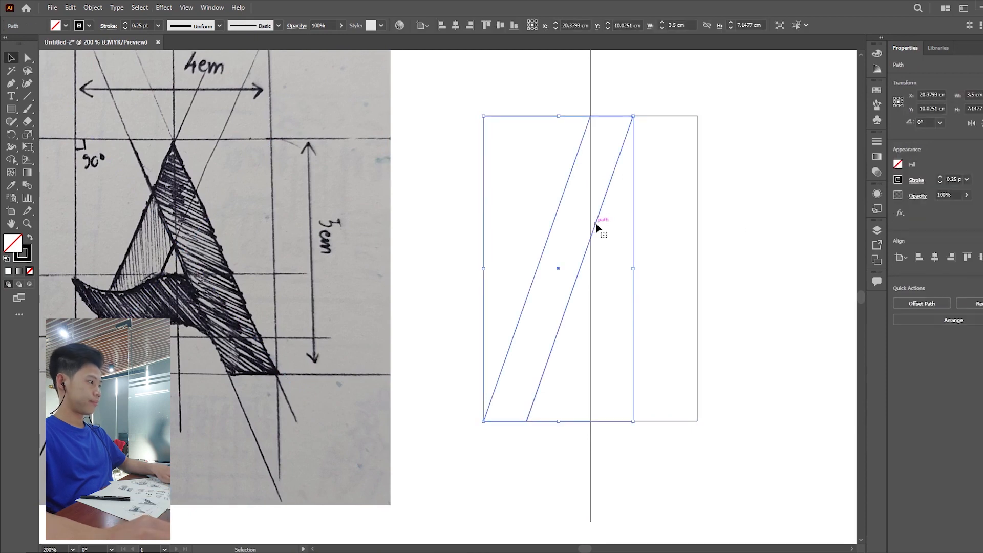
pyautogui.press('a')
pyautogui.press('v')
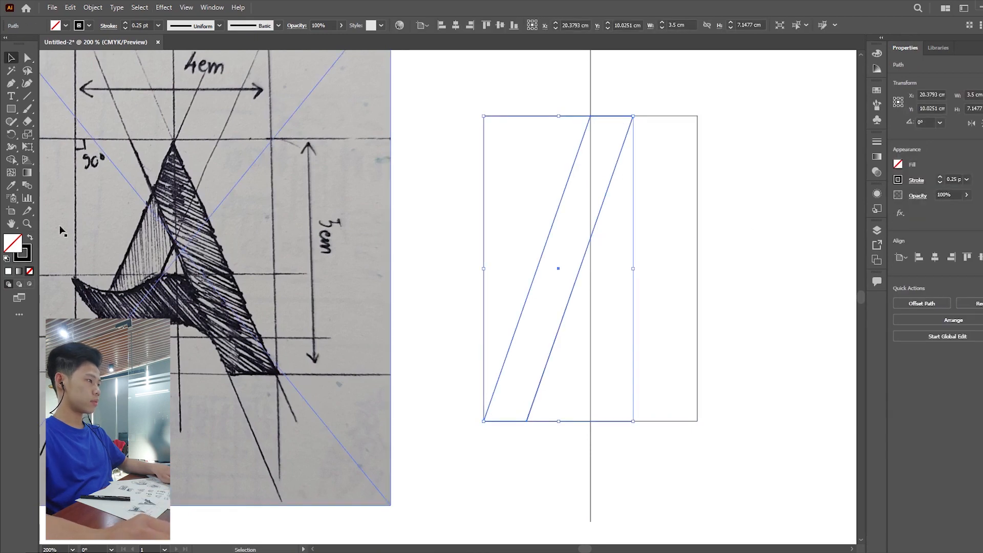
pyautogui.click(13, 144)
pyautogui.click(37, 148)
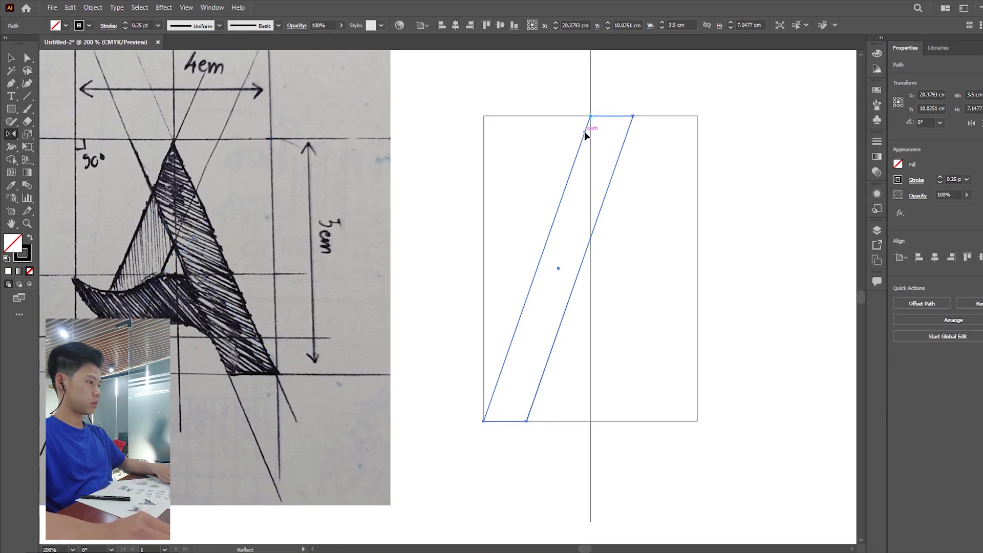
pyautogui.click(590, 117)
pyautogui.moveTo(594, 126); pyautogui.dragTo(624, 140)
pyautogui.click(12, 59)
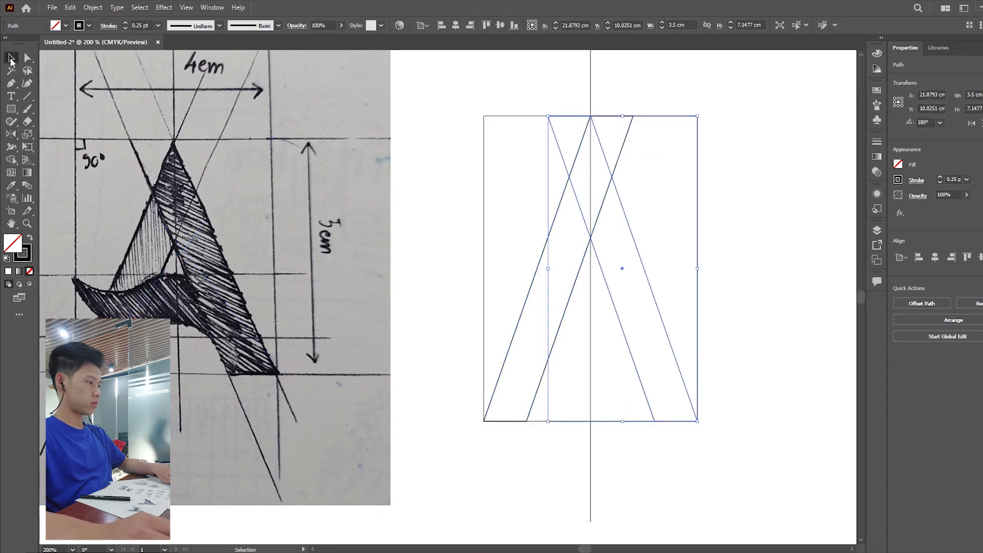
pyautogui.click(787, 155)
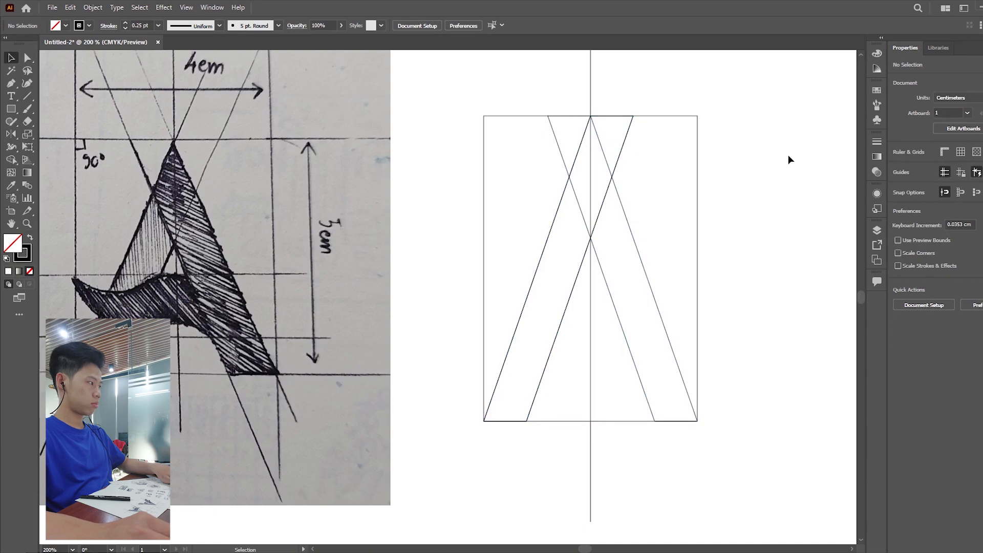
# Draw a rectangle about 2.87 cm wide beside the frame and set its height to 1 cm with proportions linked.
pyautogui.scroll(-1, 788, 154)
pyautogui.scroll(1, 789, 165)
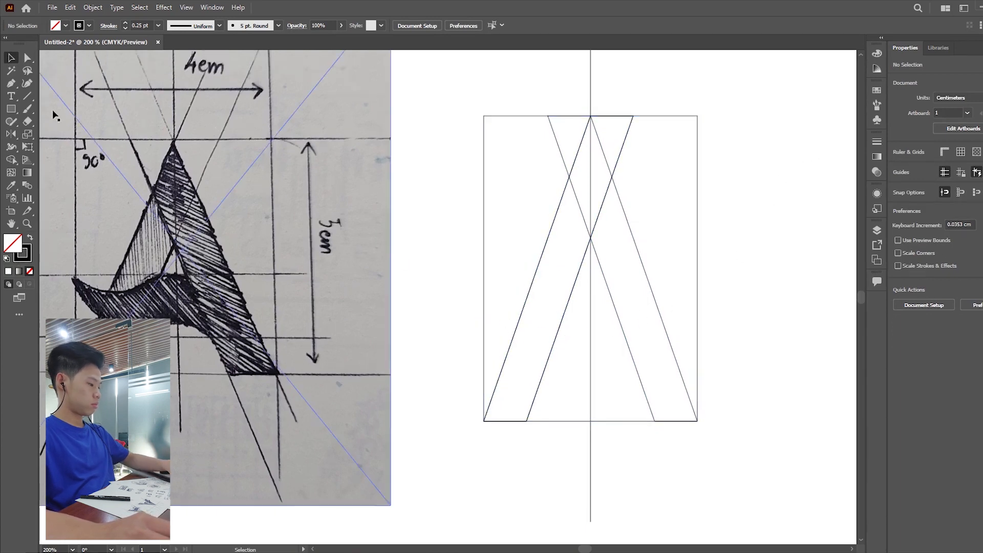
pyautogui.press('m')
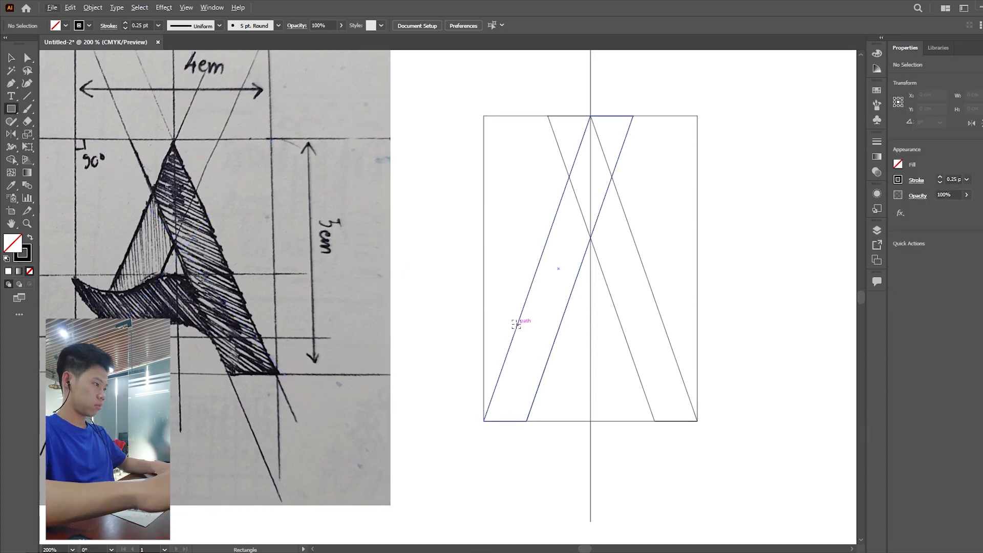
pyautogui.scroll(-1, 516, 324)
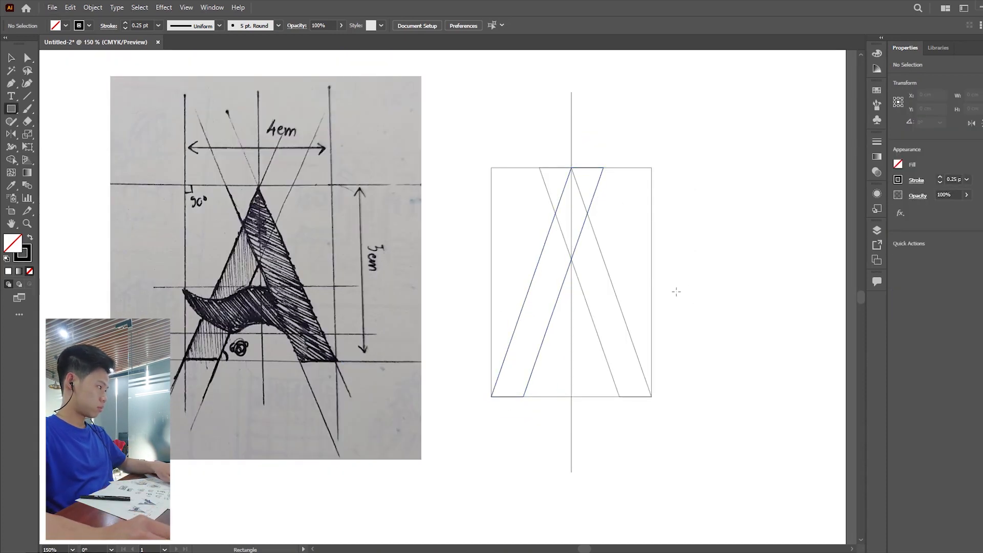
pyautogui.moveTo(676, 291); pyautogui.dragTo(768, 323)
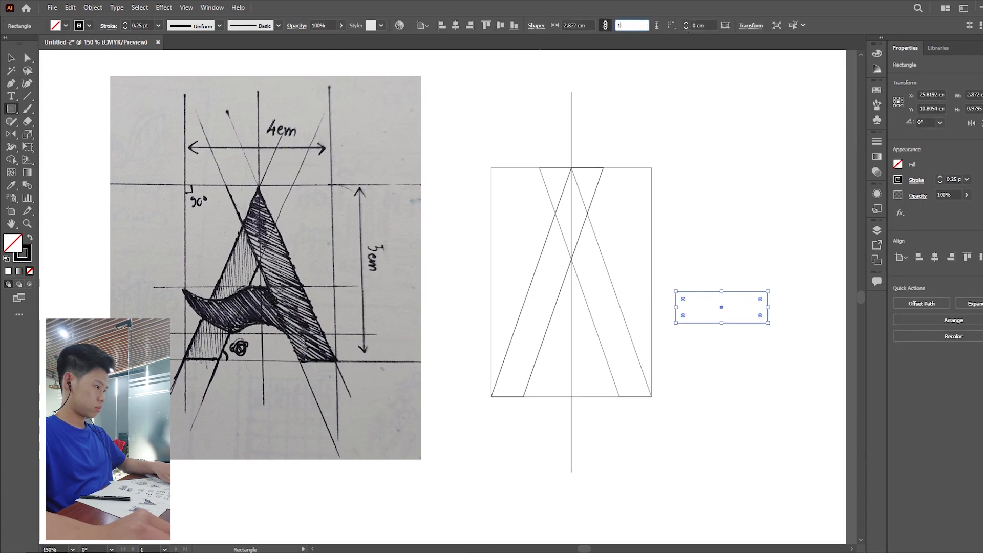
pyautogui.write('1')
pyautogui.press('Return')
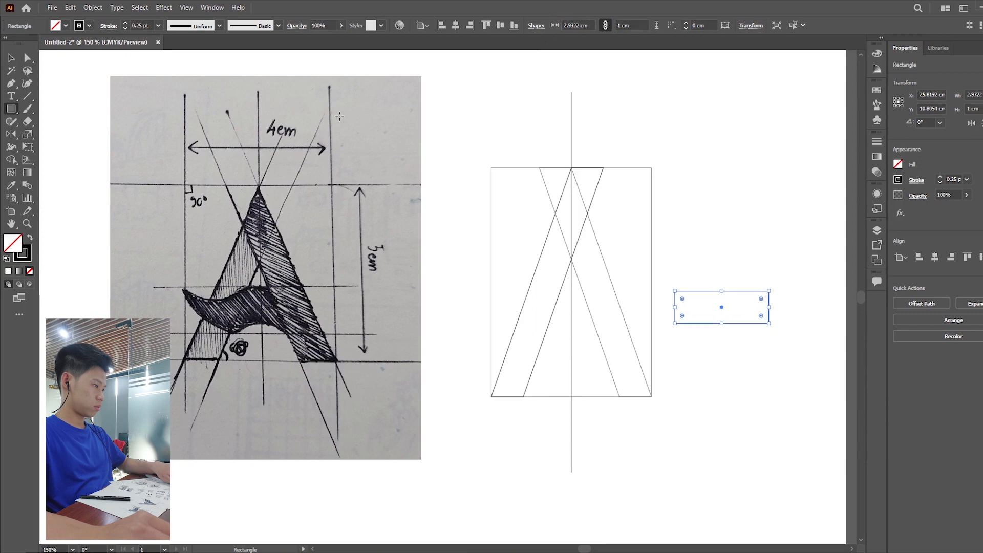
# Move the 1 cm high rectangle across the lower legs and widen it symmetrically about the centre line to about 8.36 cm, past both frame edges.
pyautogui.click(744, 272)
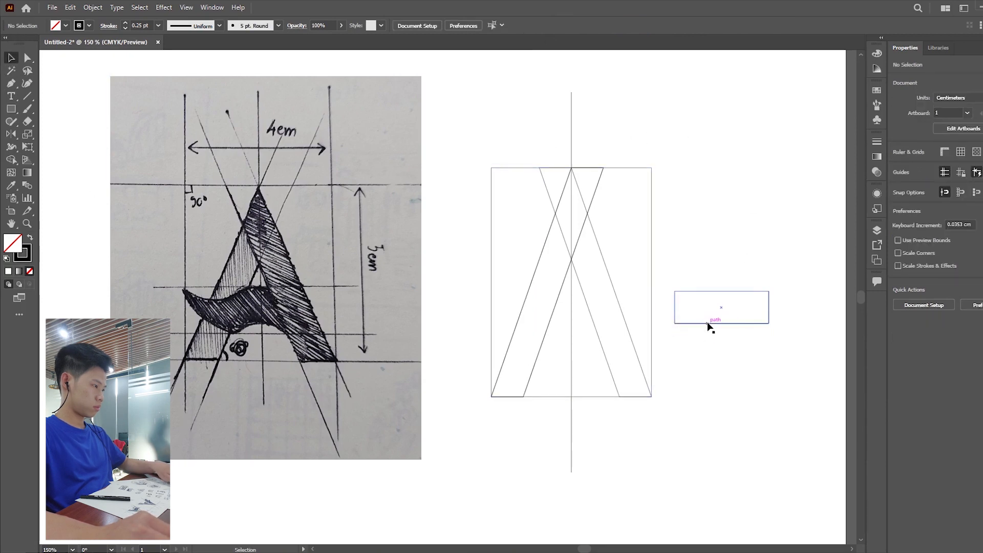
pyautogui.moveTo(707, 322); pyautogui.dragTo(603, 343)
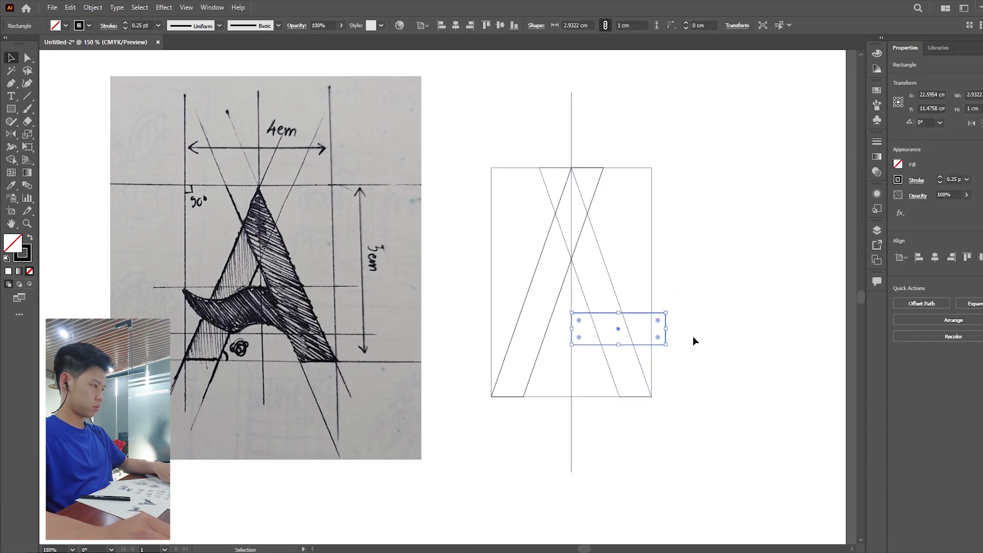
pyautogui.click(693, 337)
pyautogui.click(667, 336)
pyautogui.moveTo(666, 328)
pyautogui.mouseDown()
pyautogui.moveTo(753, 321)
pyautogui.moveTo(656, 313)
pyautogui.mouseUp()
pyautogui.click(724, 310)
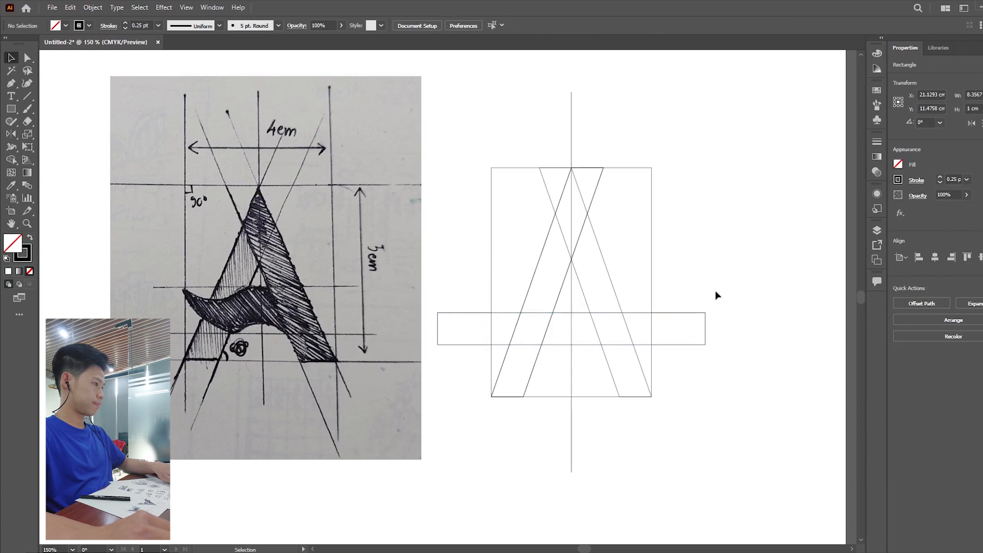
pyautogui.click(615, 314)
pyautogui.click(684, 278)
pyautogui.scroll(-1, 684, 279)
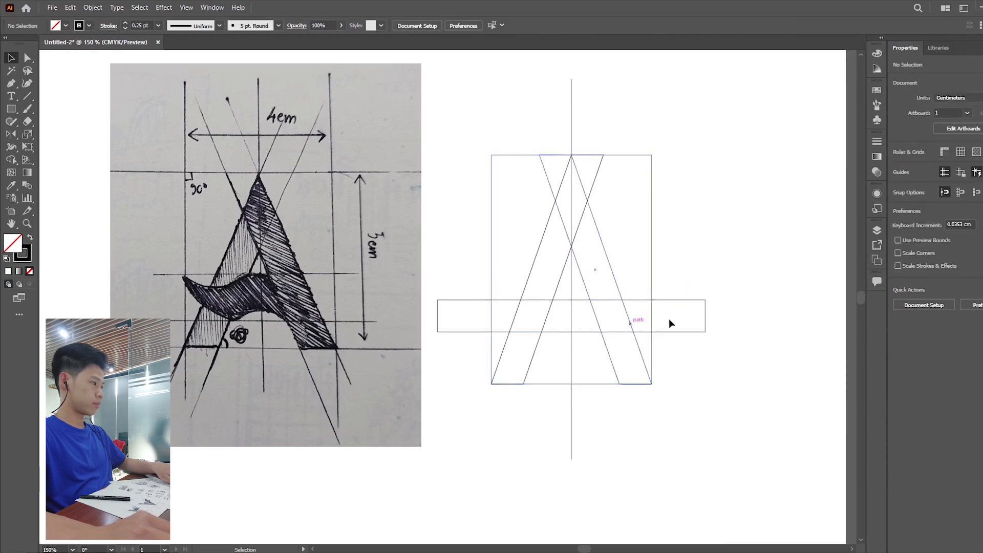
# Draw an ellipse spanning the frame's 5 cm width and fit it inside the horizontal band at 1 cm high.
pyautogui.click(10, 84)
pyautogui.scroll(1, 536, 336)
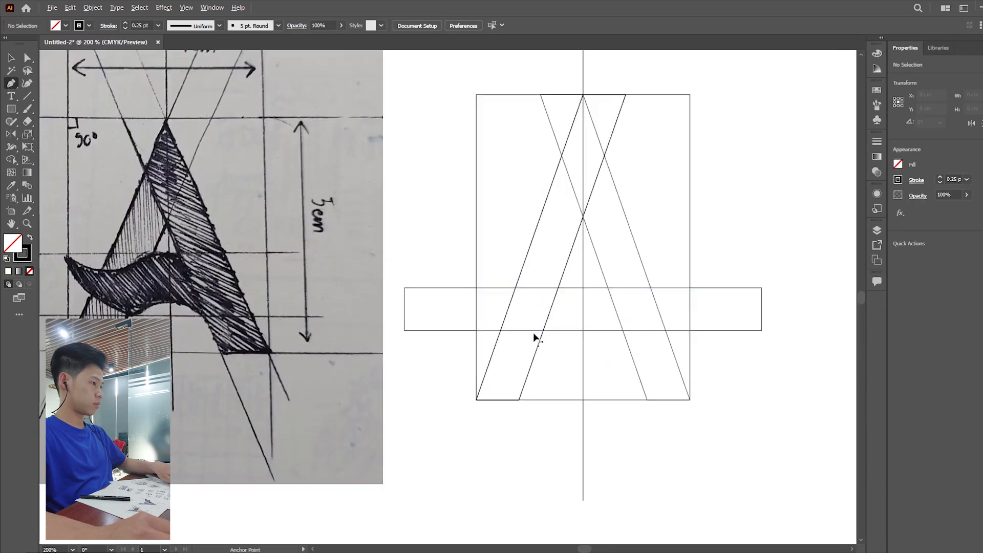
pyautogui.moveTo(12, 113); pyautogui.dragTo(49, 129)
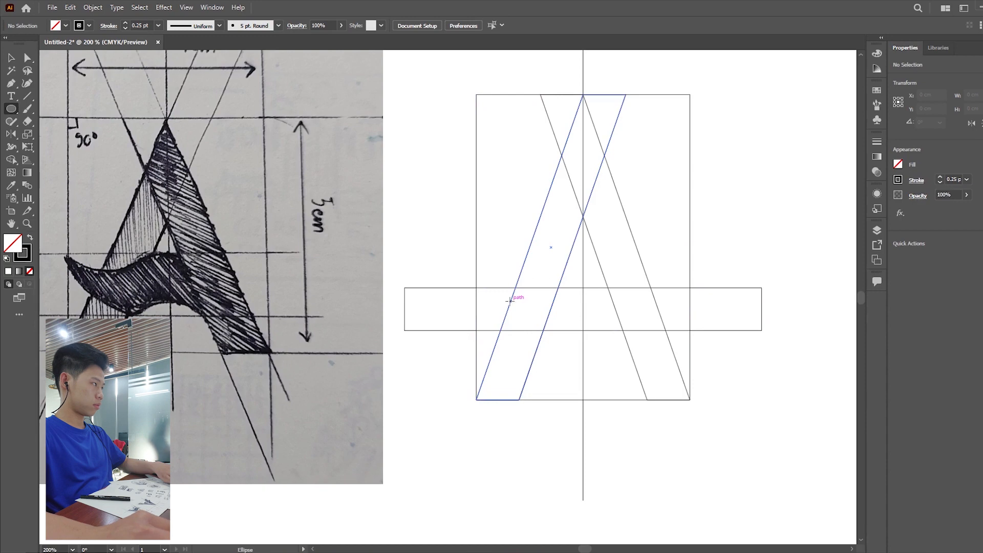
pyautogui.moveTo(476, 309); pyautogui.dragTo(690, 339)
pyautogui.click(13, 57)
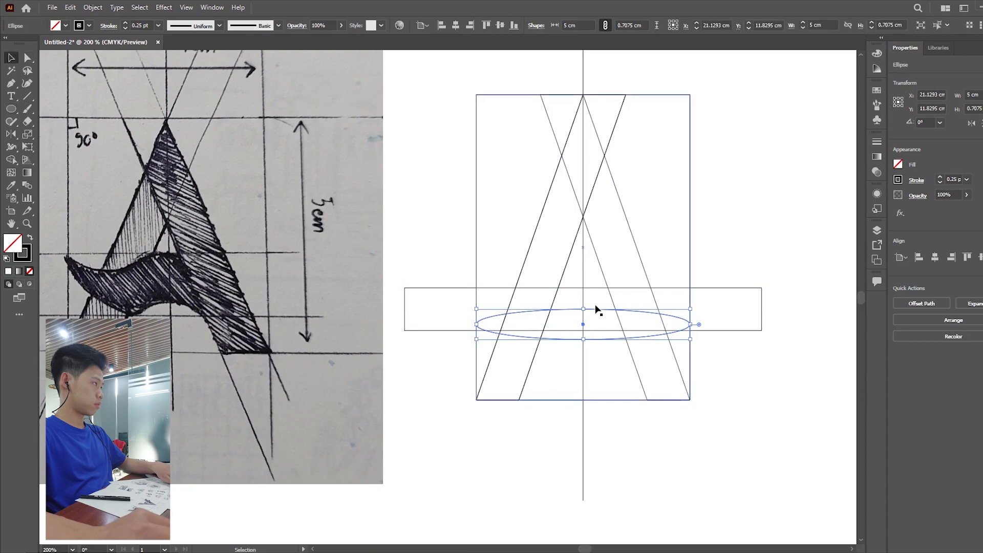
pyautogui.moveTo(596, 308); pyautogui.dragTo(585, 330)
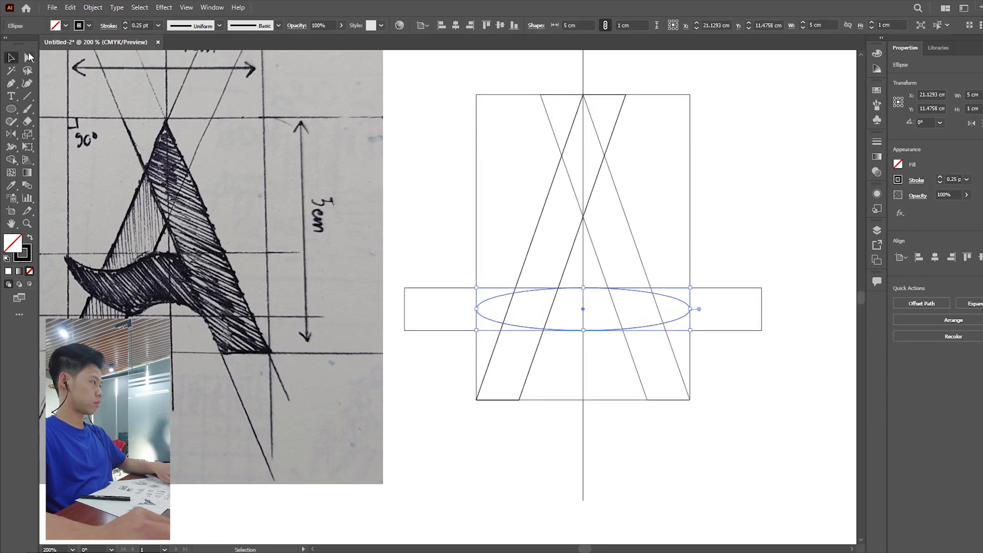
# Convert the ellipse's left and right end anchor points to corners, giving it a pointed leaf shape.
pyautogui.click(28, 57)
pyautogui.click(476, 309)
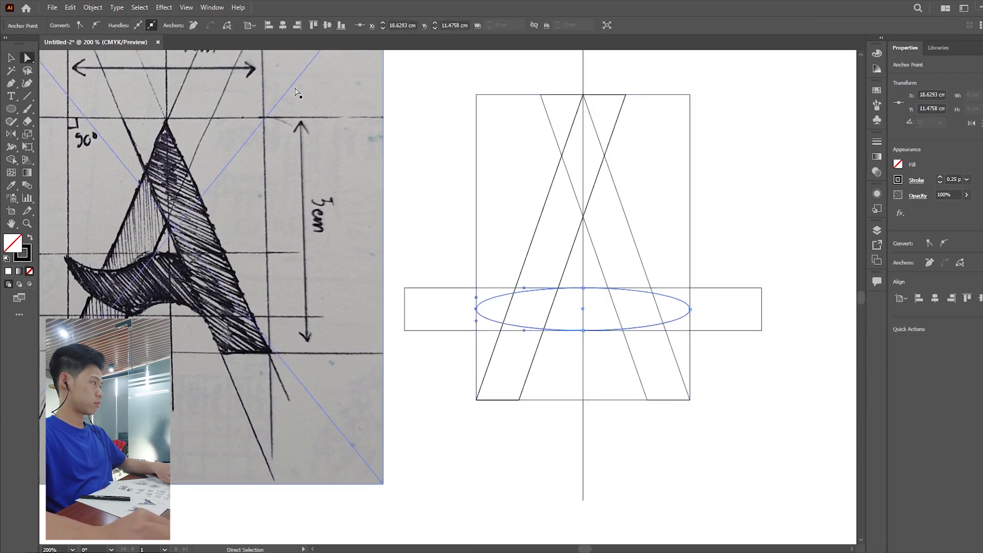
pyautogui.click(81, 24)
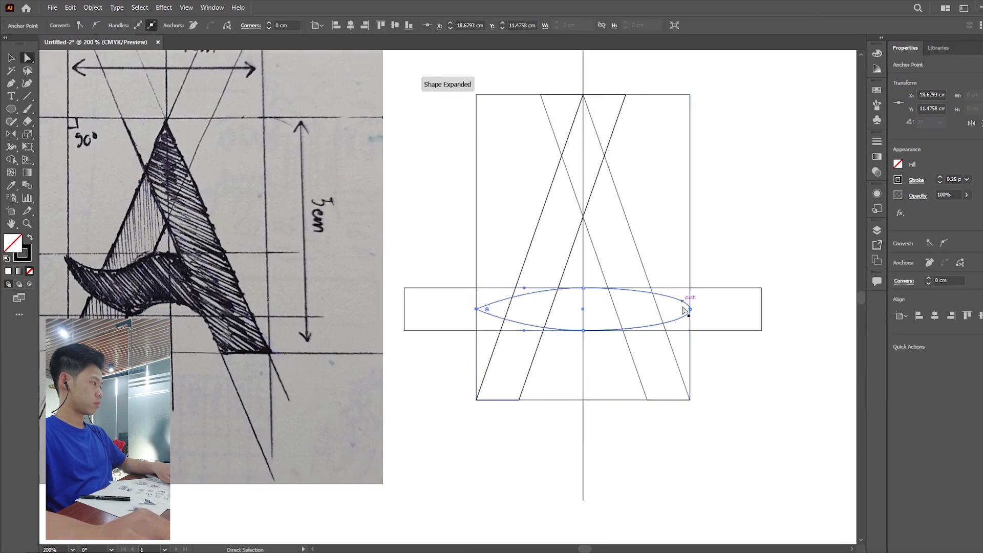
pyautogui.click(690, 309)
pyautogui.click(81, 24)
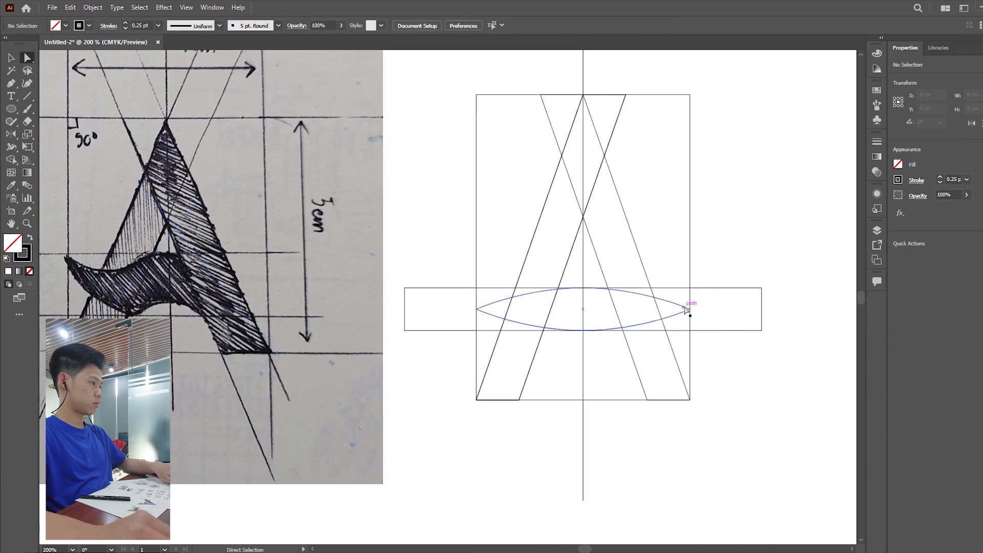
pyautogui.click(687, 309)
# Apply a horizontal Flag envelope warp to the pointed ellipse with a bend of 100%.
pyautogui.click(11, 57)
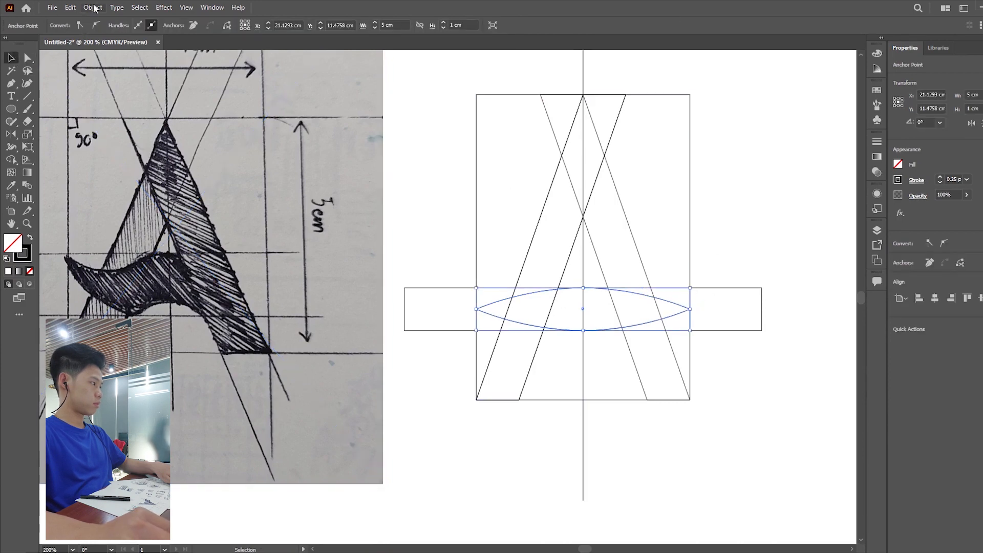
pyautogui.click(93, 7)
pyautogui.moveTo(117, 7)
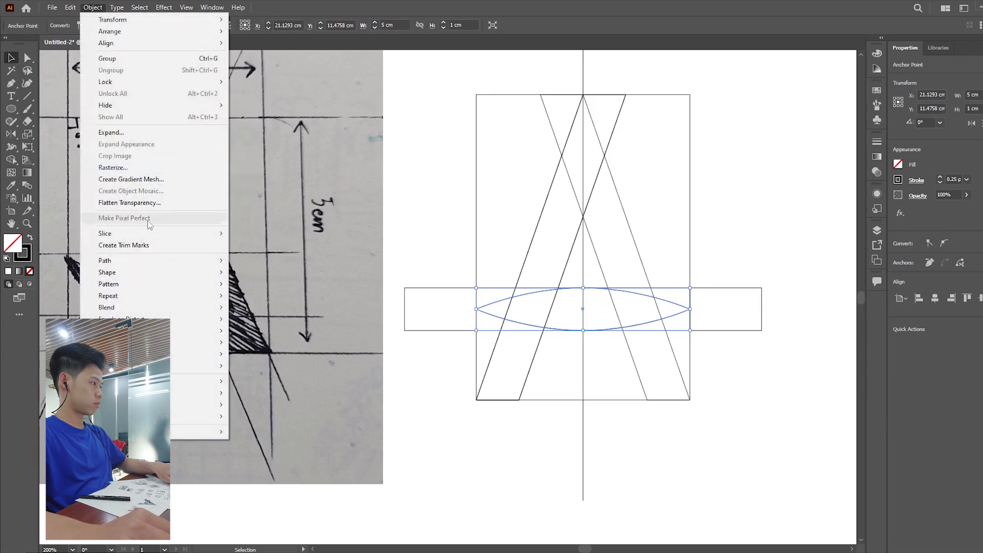
pyautogui.moveTo(149, 260)
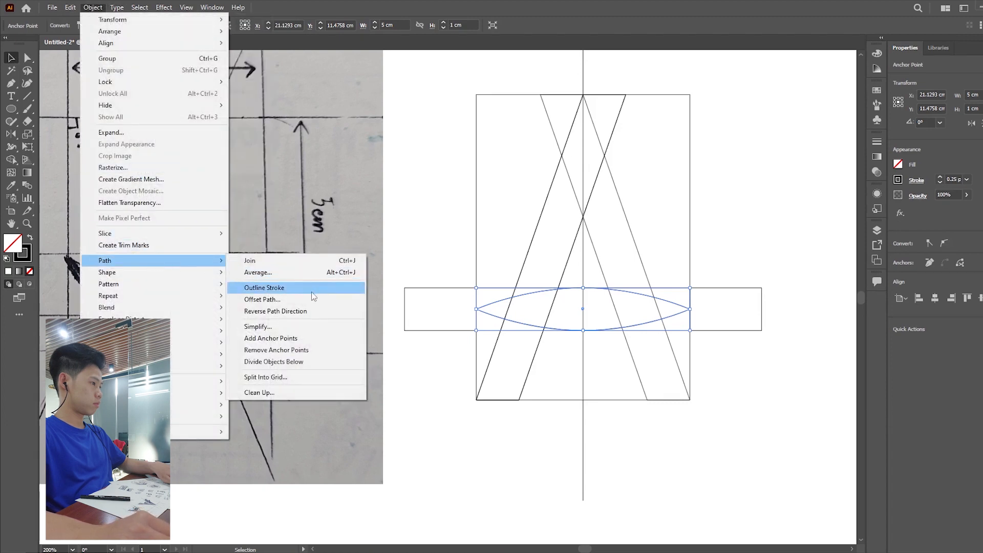
pyautogui.moveTo(169, 319)
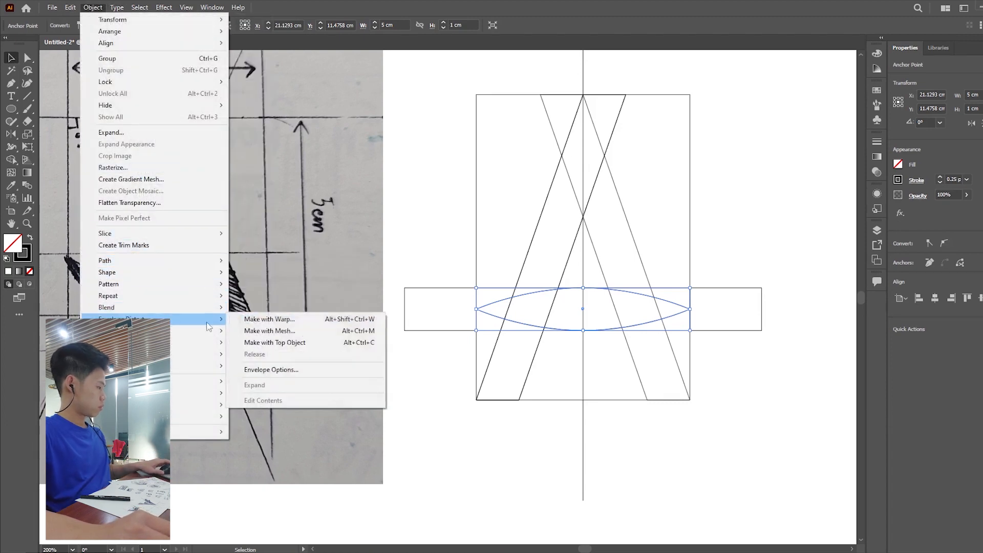
pyautogui.click(246, 319)
pyautogui.moveTo(518, 209); pyautogui.dragTo(313, 141)
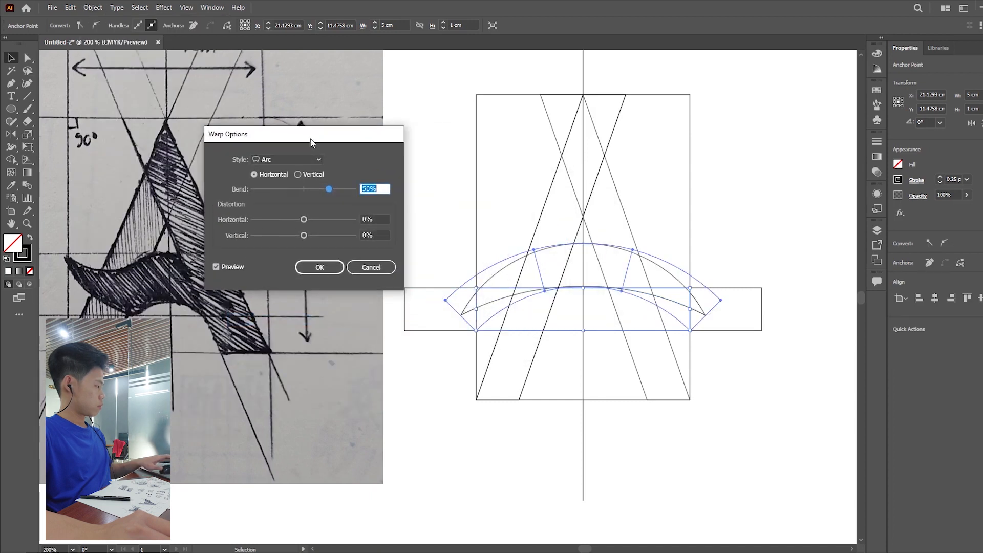
pyautogui.click(289, 157)
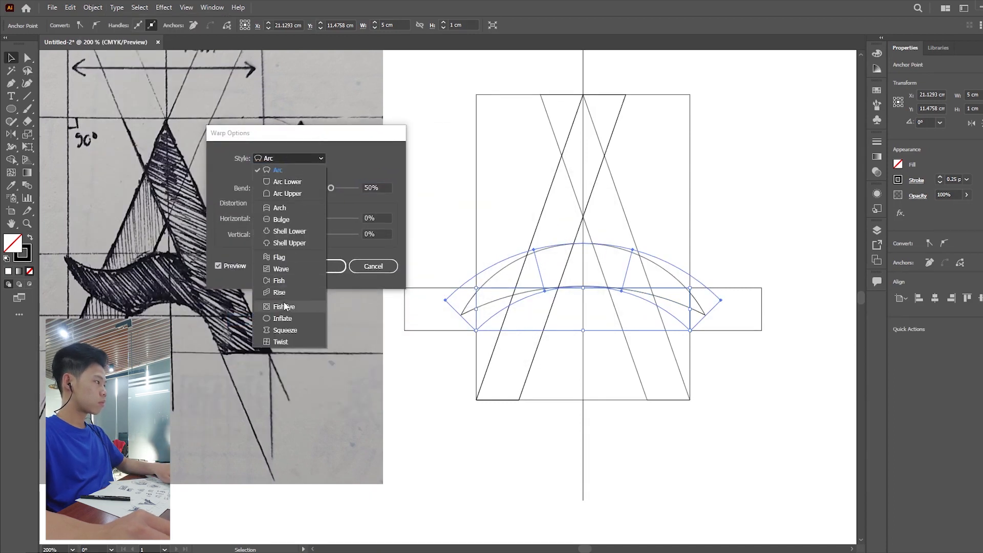
pyautogui.click(276, 256)
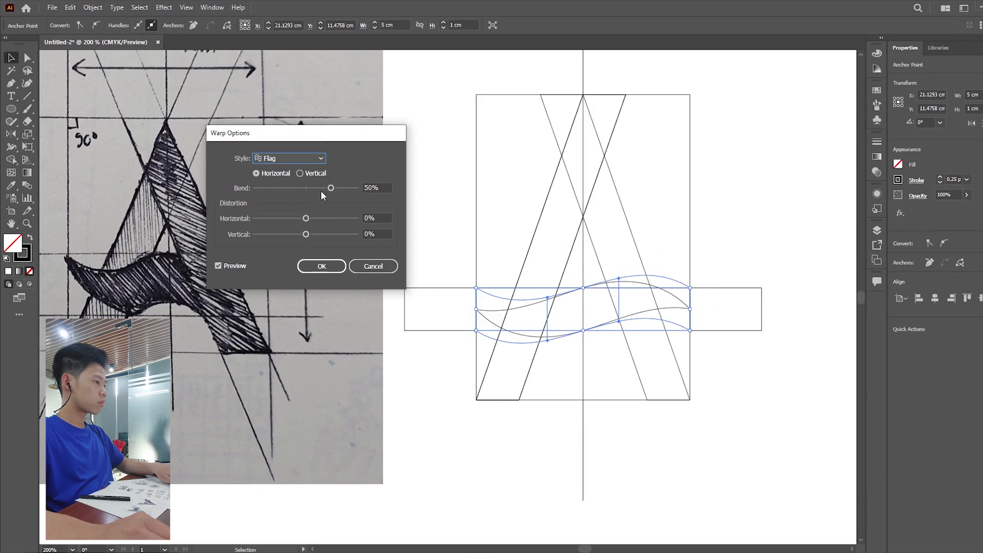
pyautogui.moveTo(331, 188); pyautogui.dragTo(383, 185)
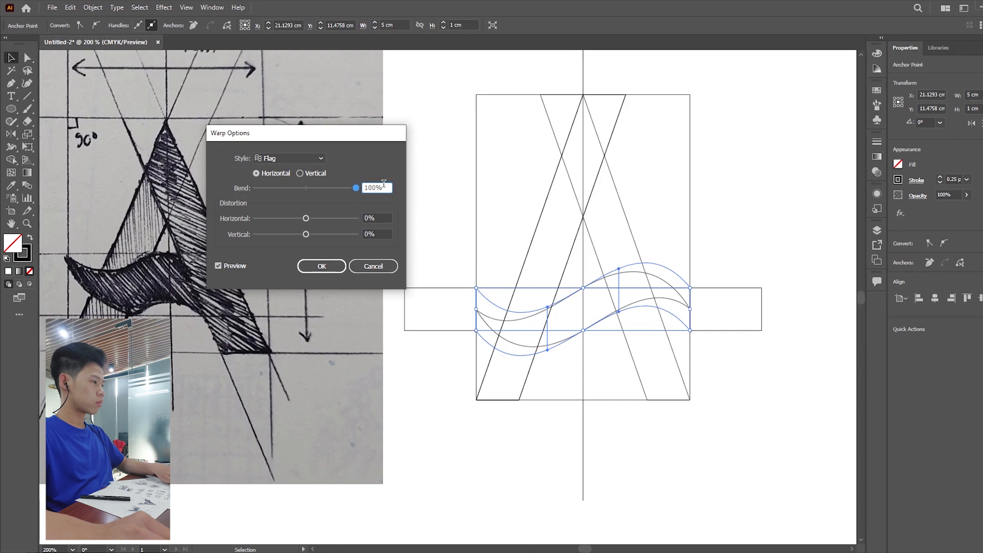
pyautogui.click(324, 264)
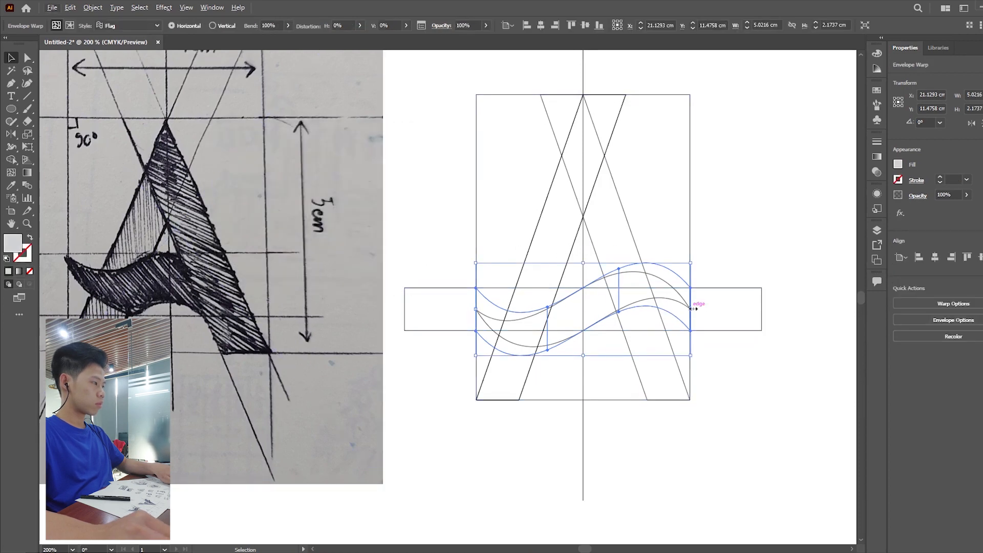
# Rotate the warped shape about 15° clockwise and move its left tip to where the frame's left edge meets the band's top edge.
pyautogui.moveTo(698, 307); pyautogui.dragTo(699, 345)
pyautogui.hotkey('ctrl', 'z')
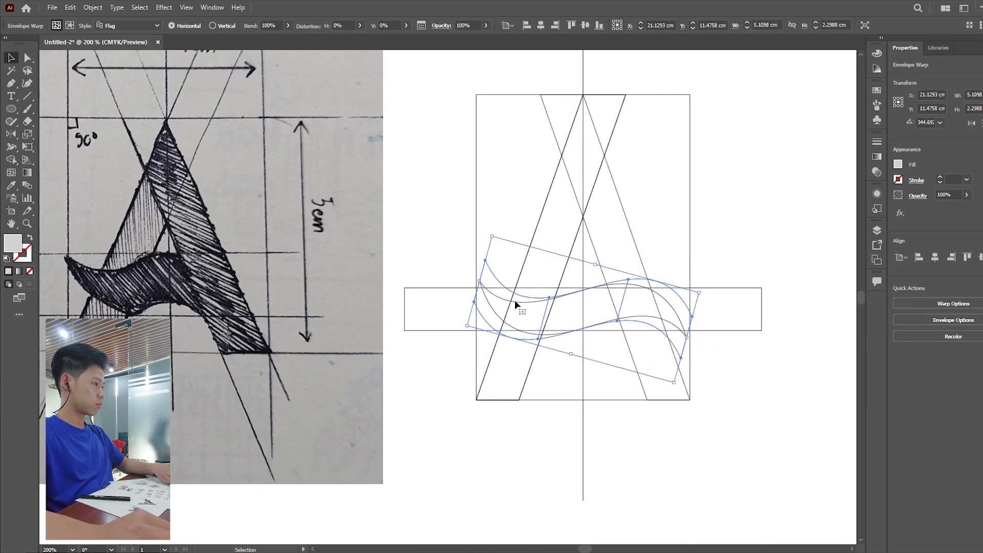
pyautogui.moveTo(514, 300); pyautogui.dragTo(512, 308)
pyautogui.scroll(6, 461, 291)
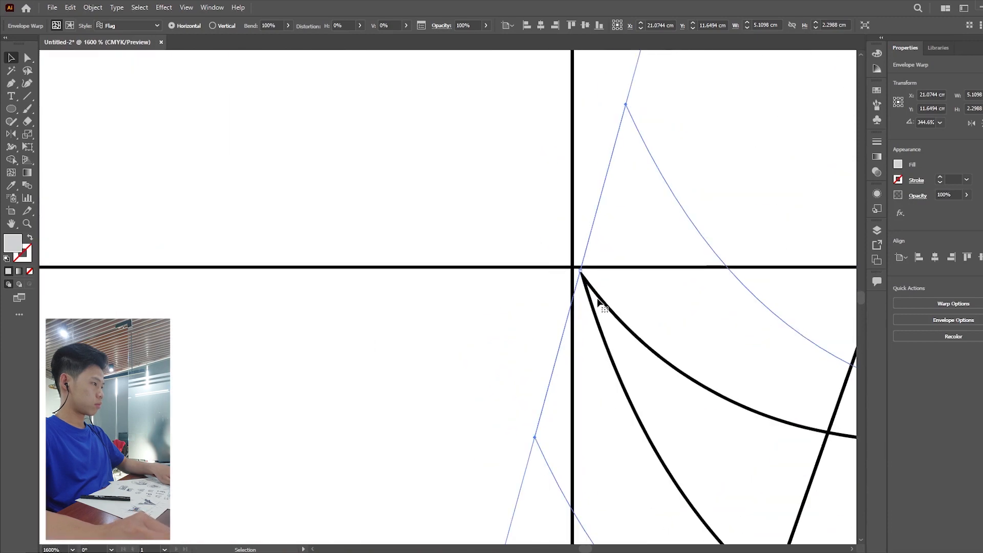
pyautogui.moveTo(597, 296); pyautogui.dragTo(589, 295)
pyautogui.scroll(-8, 582, 290)
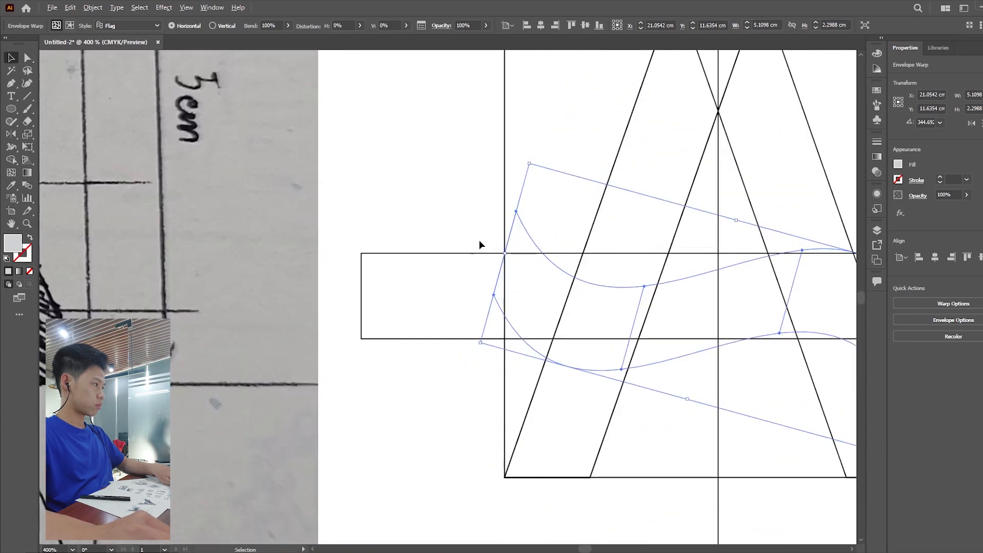
# Expand the envelope-warped wave into editable paths, including Object and Fill.
pyautogui.click(94, 7)
pyautogui.click(134, 132)
pyautogui.click(477, 340)
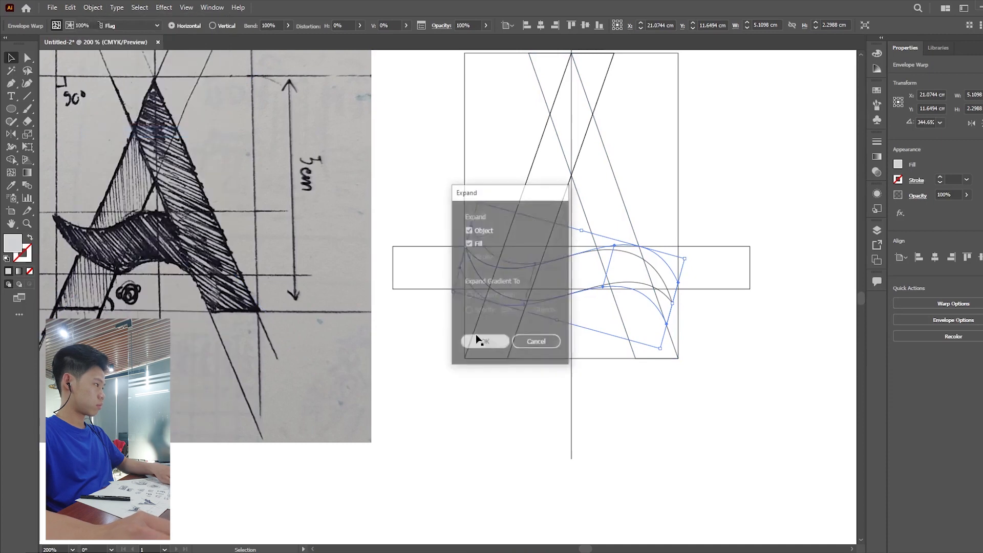
# Move the expanded wave so its left tip sits where the frame's left edge meets the band's top edge.
pyautogui.hscroll(-3, 466, 259)
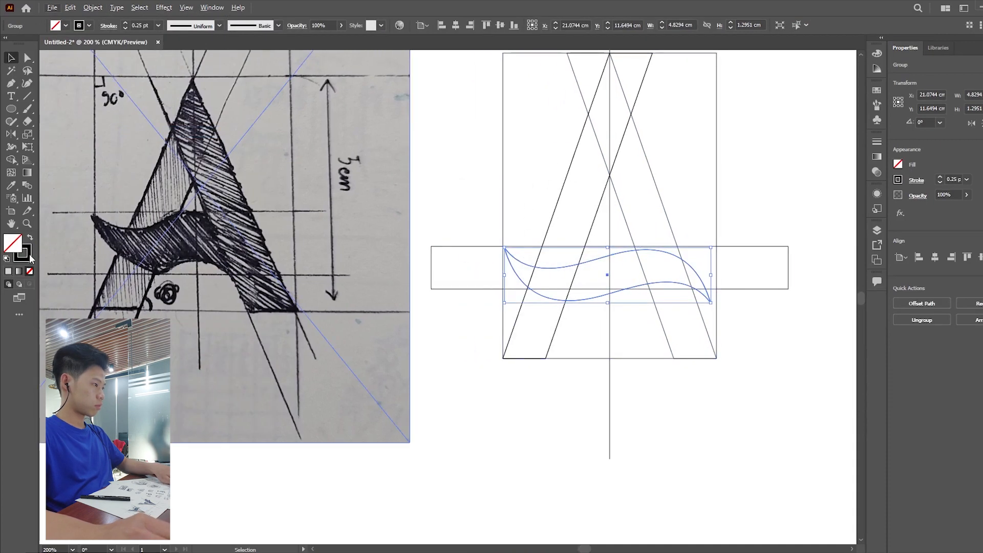
pyautogui.scroll(15, 499, 250)
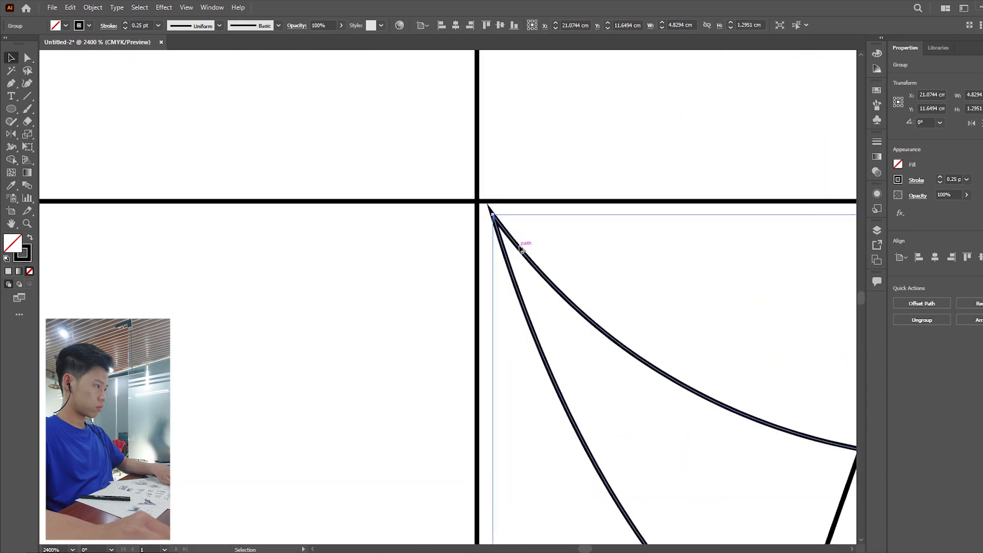
pyautogui.moveTo(528, 247); pyautogui.dragTo(507, 229)
pyautogui.scroll(-10, 388, 179)
pyautogui.scroll(-3, 388, 179)
pyautogui.scroll(2, 730, 163)
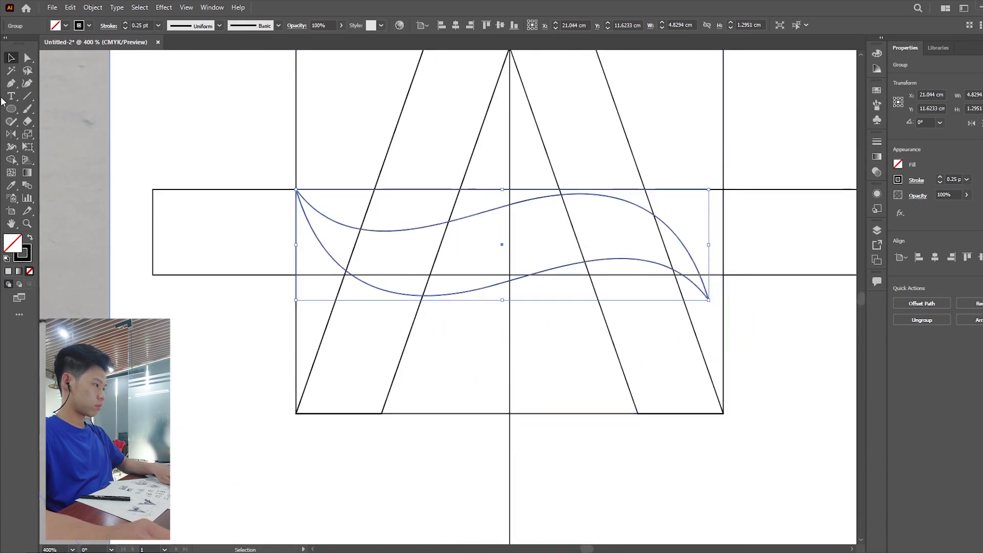
# Rotate the wave about 1° counterclockwise around its left tip, raising its right end slightly.
pyautogui.moveTo(14, 134); pyautogui.dragTo(57, 133)
pyautogui.scroll(2, 240, 179)
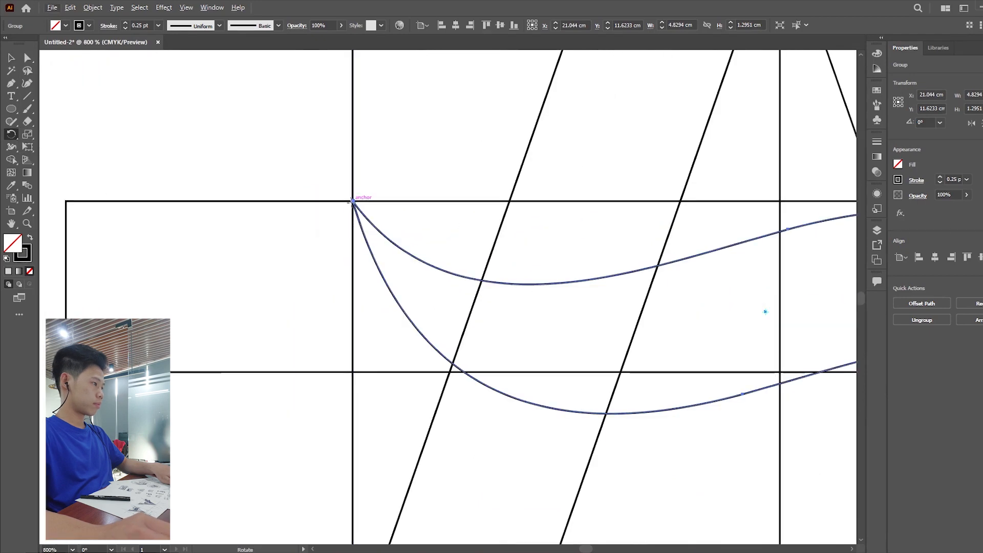
pyautogui.scroll(-3, 353, 201)
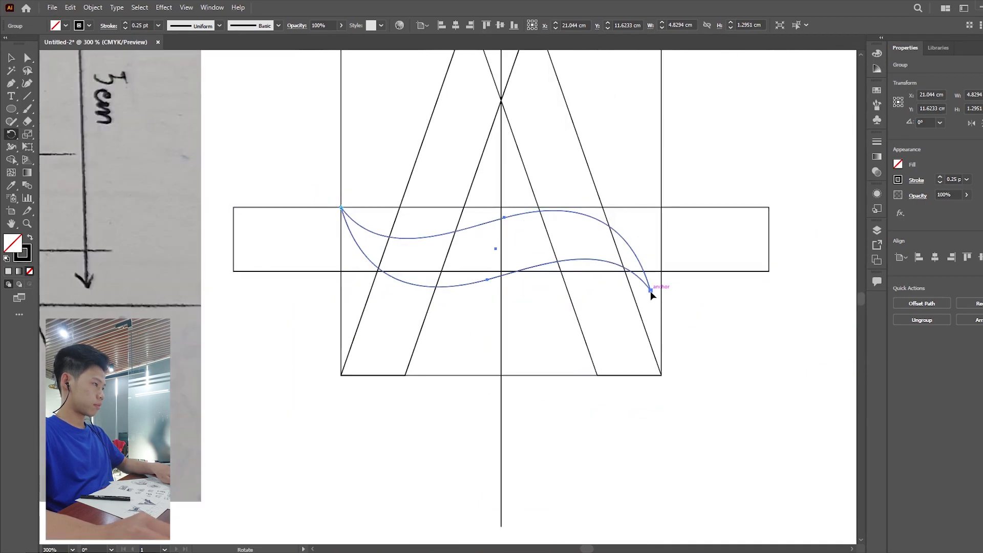
pyautogui.moveTo(650, 291); pyautogui.dragTo(653, 285)
pyautogui.click(11, 58)
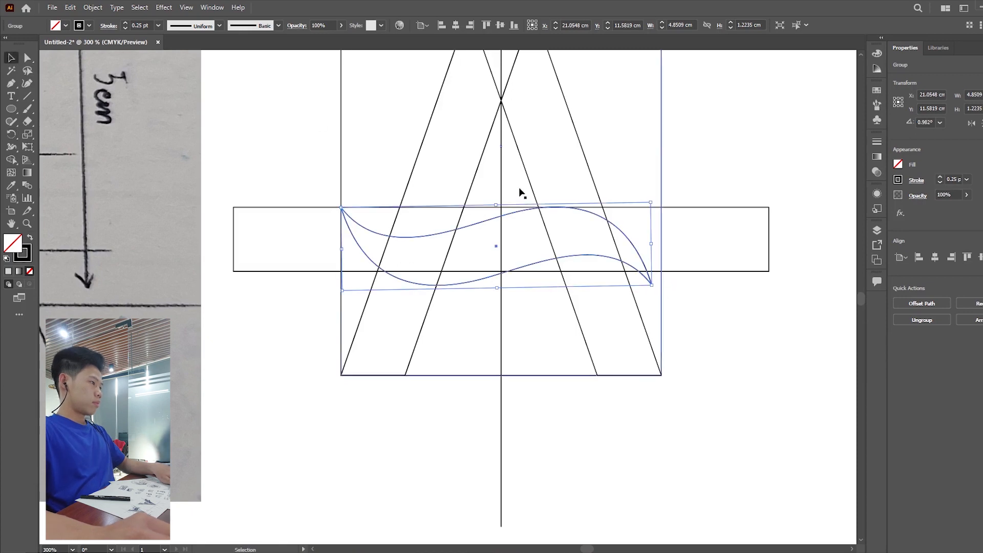
pyautogui.scroll(-1, 520, 193)
pyautogui.click(694, 130)
pyautogui.scroll(2, 656, 165)
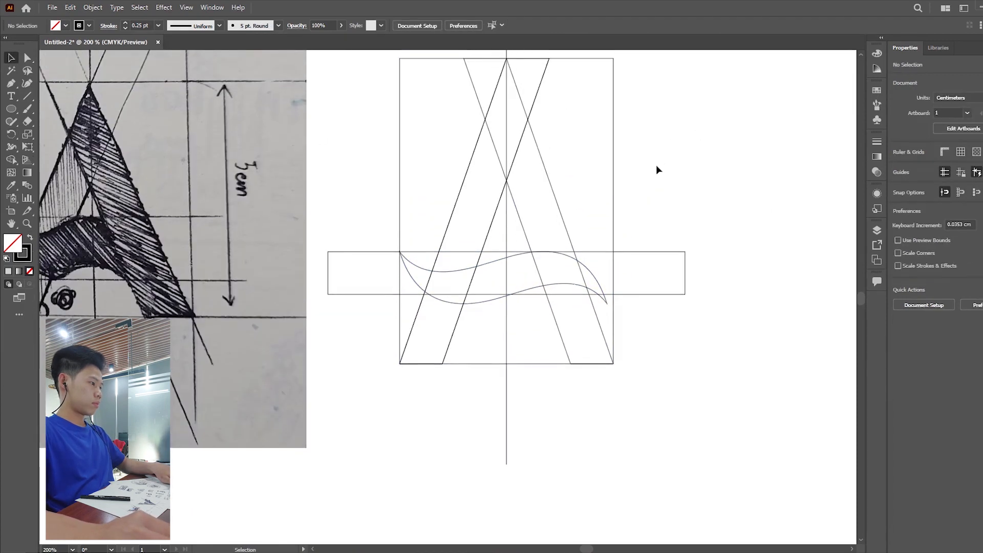
# Move the wave straight up until the lowest point of its bottom curve touches the band's bottom edge.
pyautogui.scroll(3, 480, 320)
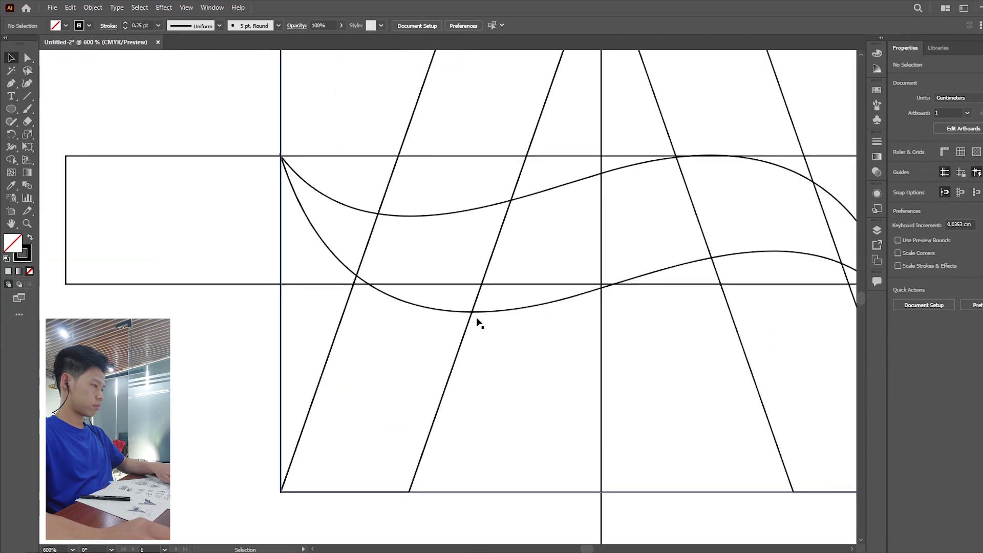
pyautogui.moveTo(483, 314); pyautogui.dragTo(484, 289)
pyautogui.scroll(-3, 484, 289)
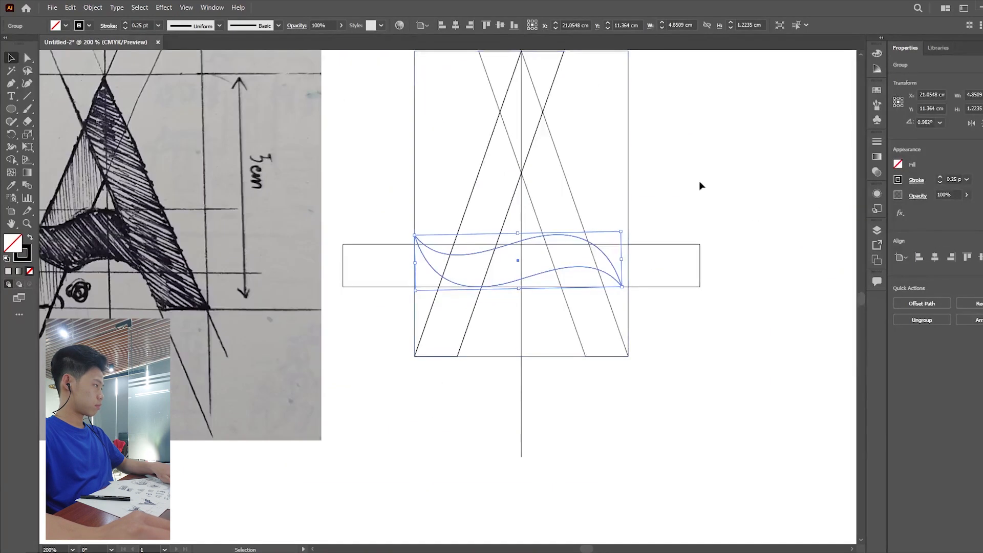
pyautogui.click(727, 156)
pyautogui.scroll(2, 727, 155)
pyautogui.scroll(3, 727, 153)
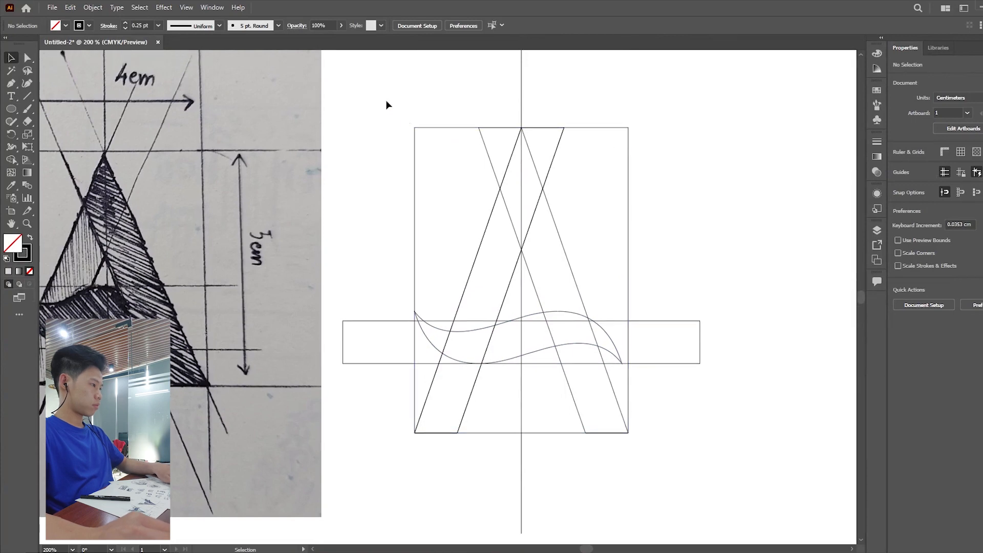
pyautogui.moveTo(597, 318); pyautogui.dragTo(681, 495)
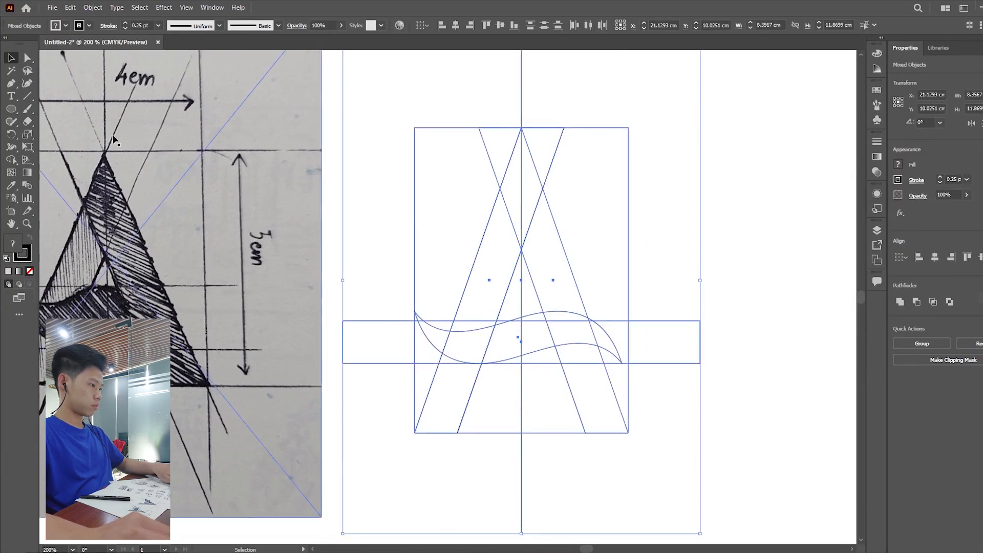
pyautogui.click(11, 159)
pyautogui.click(30, 237)
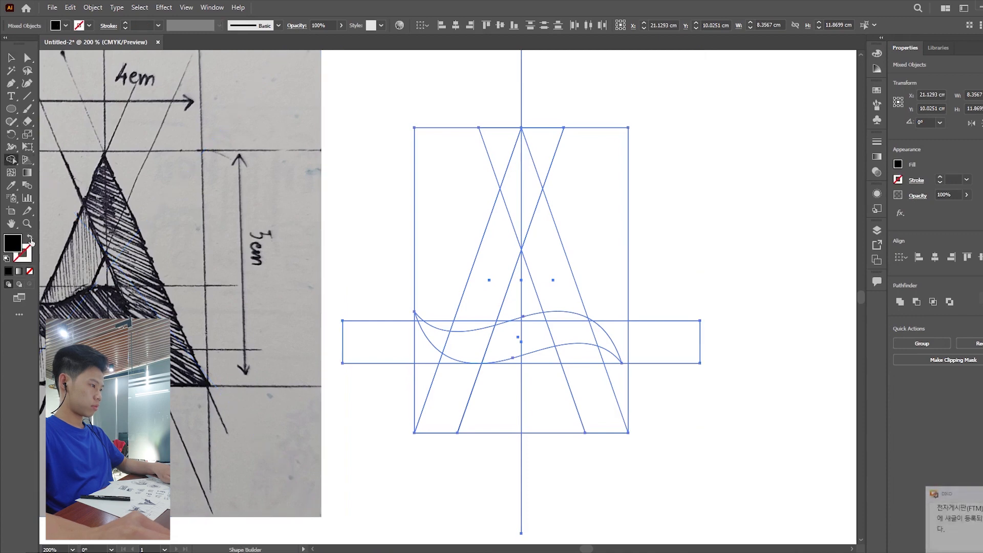
pyautogui.moveTo(516, 192); pyautogui.dragTo(539, 264)
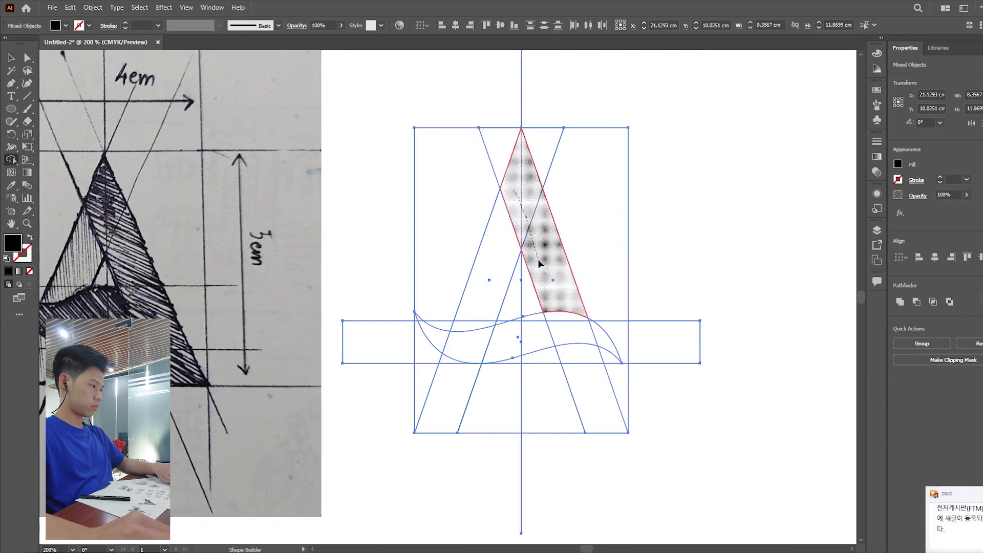
pyautogui.moveTo(561, 321); pyautogui.dragTo(564, 322)
pyautogui.hotkey('ctrl', 'z')
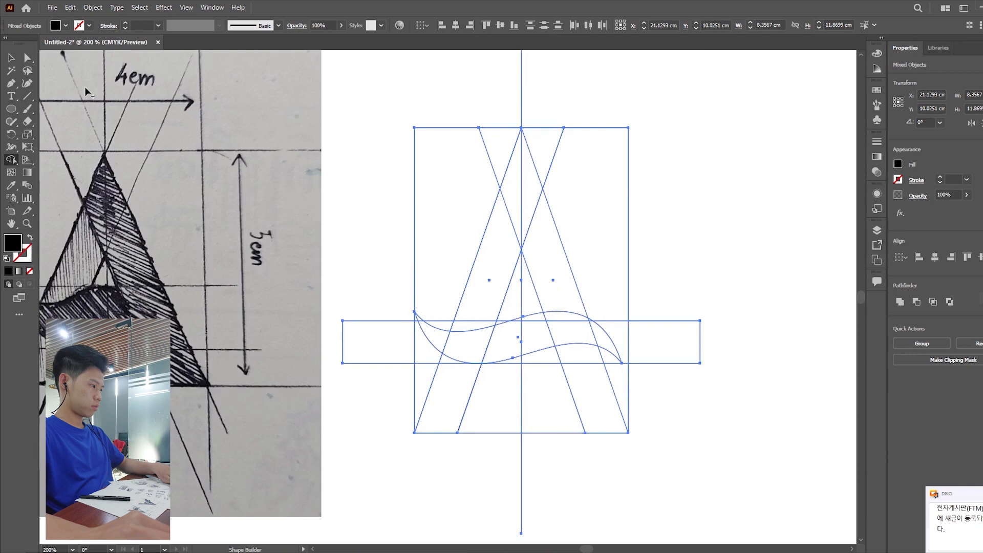
pyautogui.click(10, 59)
pyautogui.click(786, 263)
# Draw a Pen path from the right stroke's inner edge at the band's bottom, curving to the centre line, then straight to the wave's upper curve.
pyautogui.scroll(2, 512, 369)
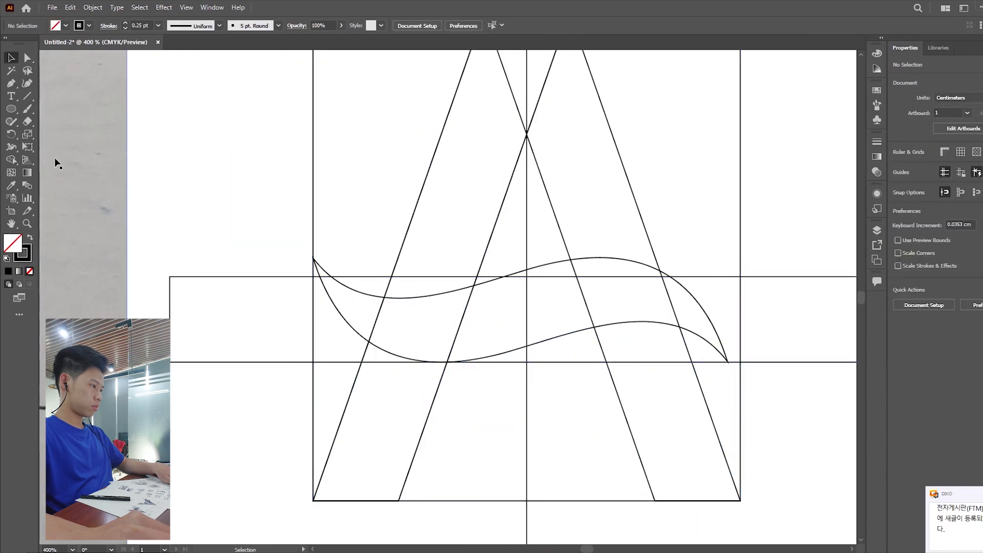
pyautogui.click(11, 84)
pyautogui.scroll(1, 607, 354)
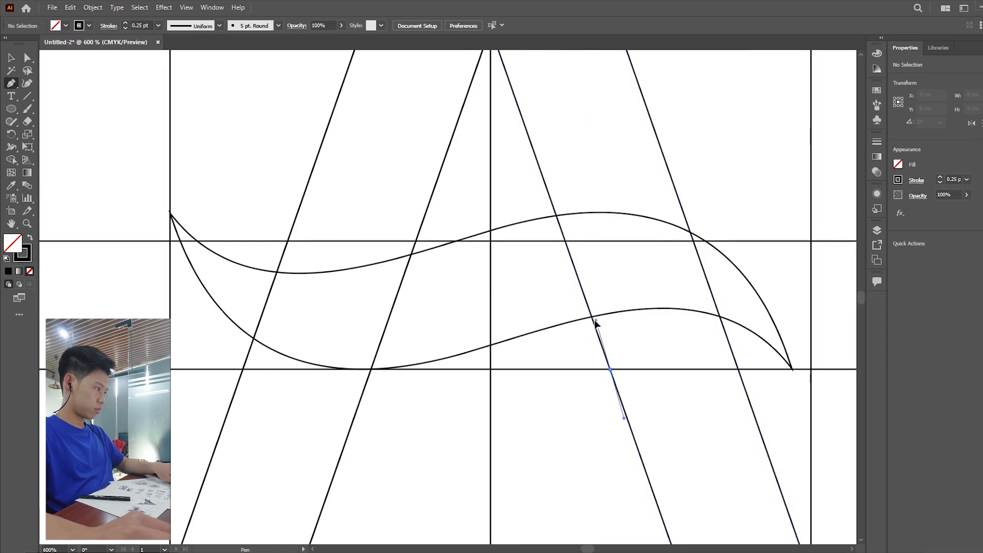
pyautogui.click(588, 322)
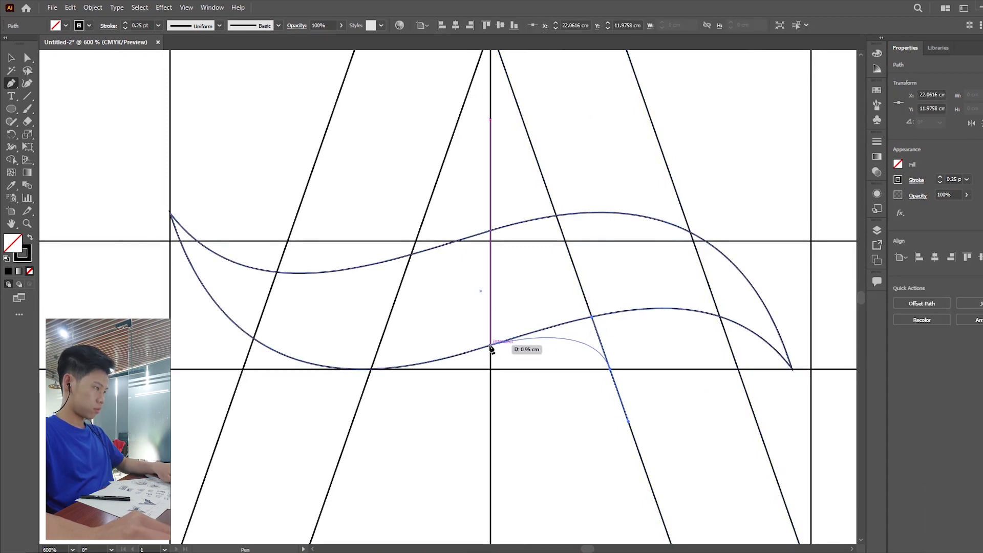
pyautogui.moveTo(490, 346); pyautogui.dragTo(457, 245)
pyautogui.click(456, 241)
# Curve the path along the wave's top to the right stroke's inner edge at the band's top and close it at its starting point.
pyautogui.keyDown('ctrl'); pyautogui.click(528, 234); pyautogui.keyUp('ctrl')
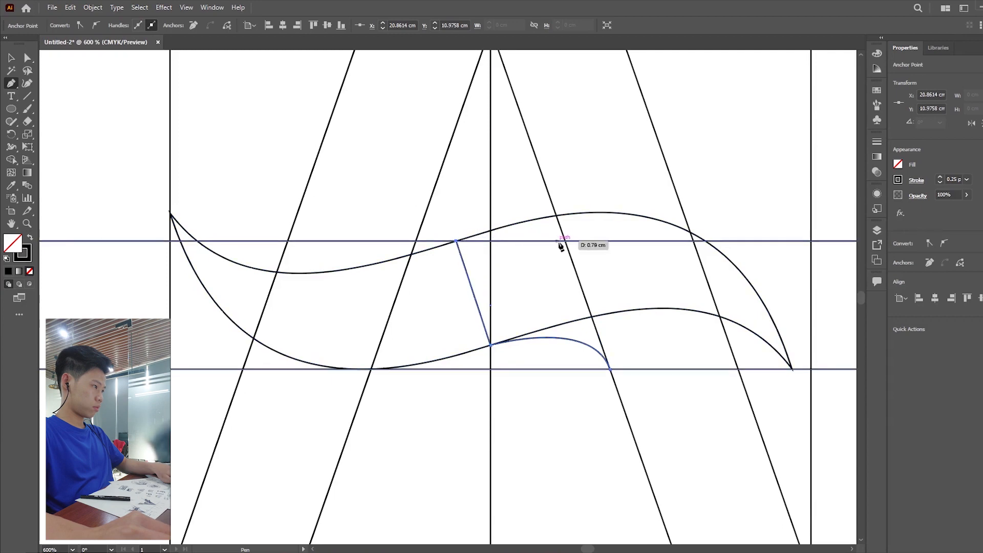
pyautogui.moveTo(565, 241); pyautogui.dragTo(601, 269)
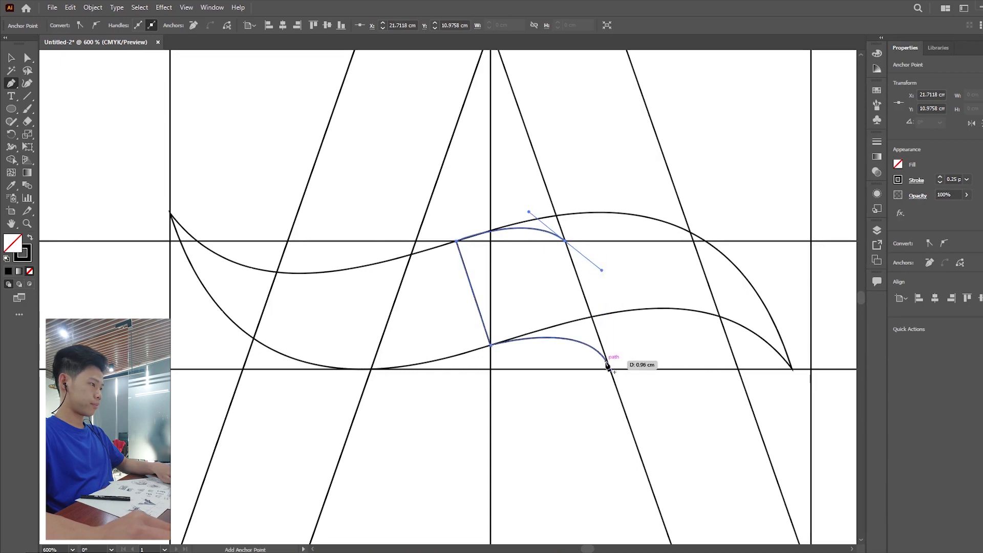
pyautogui.click(611, 369)
pyautogui.click(9, 61)
pyautogui.scroll(-2, 500, 184)
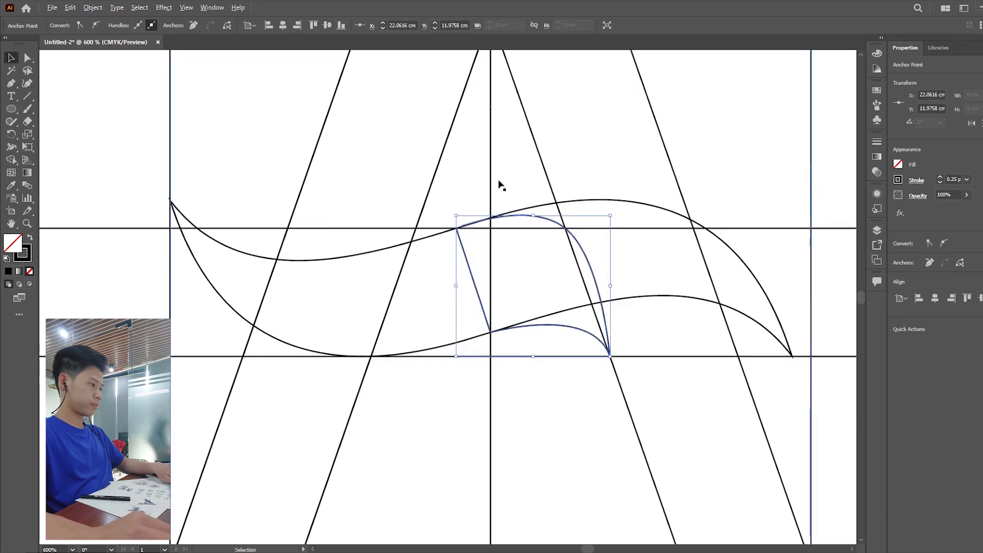
pyautogui.click(776, 200)
# Select the whole construction and merge all regions of the right slanted stroke, including the slivers along its inner edge, with Shape Builder.
pyautogui.scroll(-1, 657, 298)
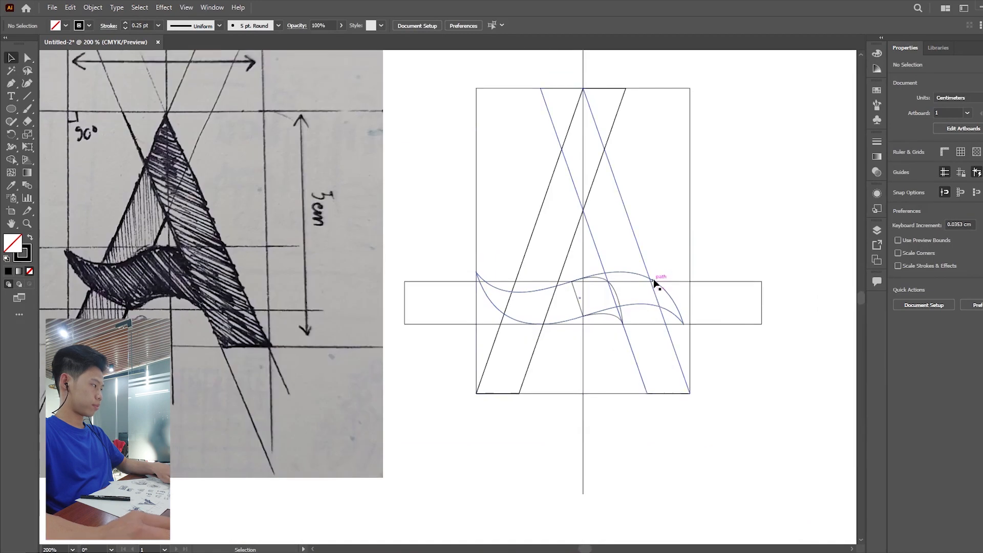
pyautogui.scroll(1, 655, 278)
pyautogui.moveTo(428, 96); pyautogui.dragTo(747, 446)
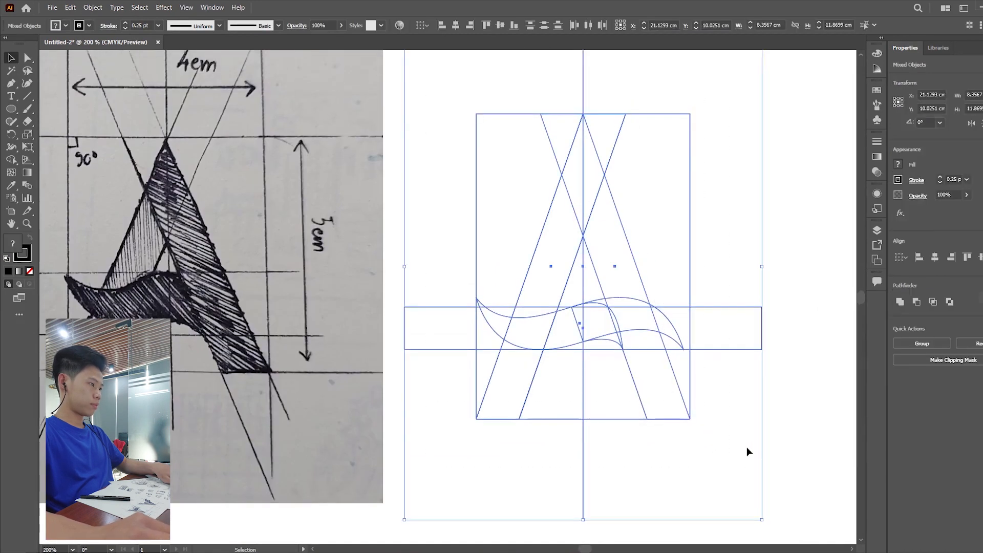
pyautogui.click(10, 160)
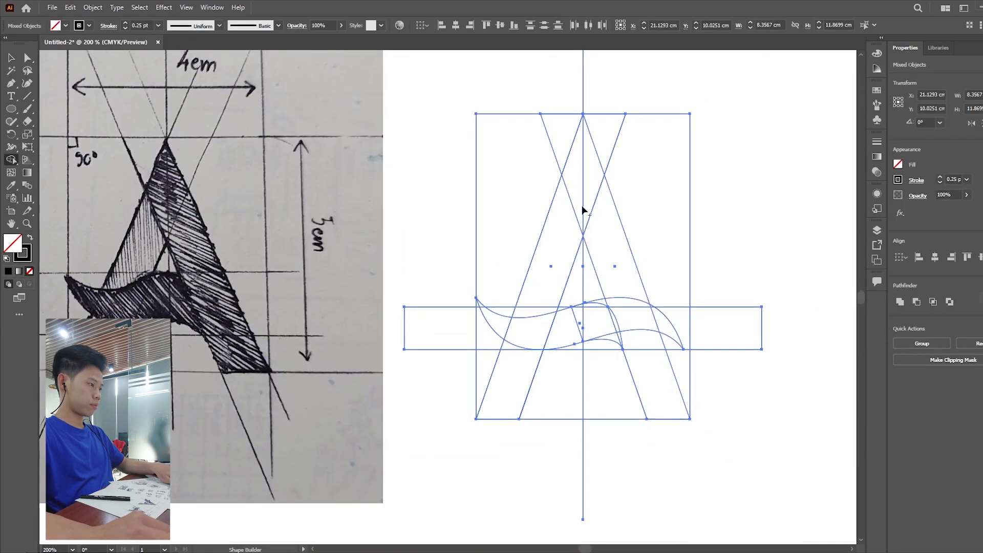
pyautogui.moveTo(577, 173); pyautogui.dragTo(595, 223)
pyautogui.moveTo(620, 302); pyautogui.dragTo(683, 406)
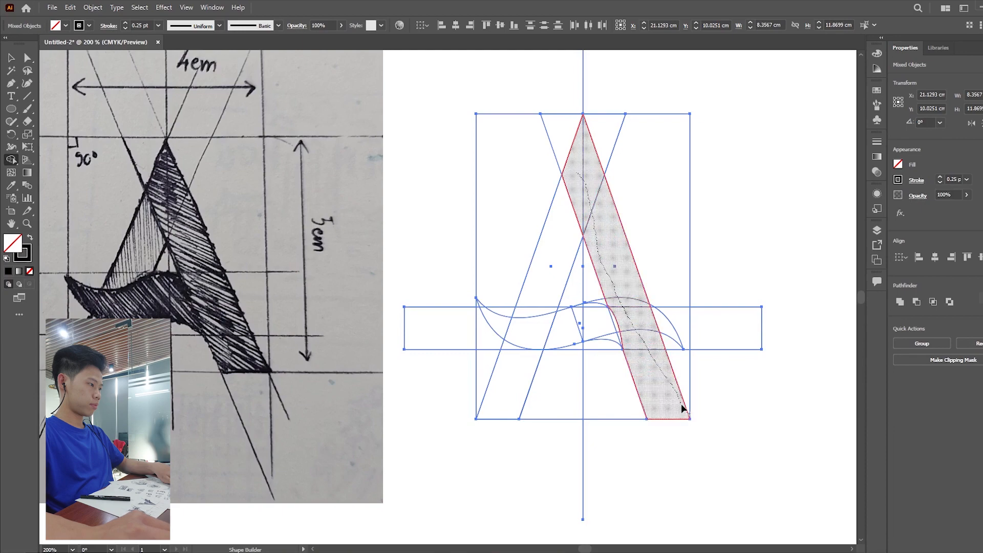
pyautogui.scroll(3, 604, 323)
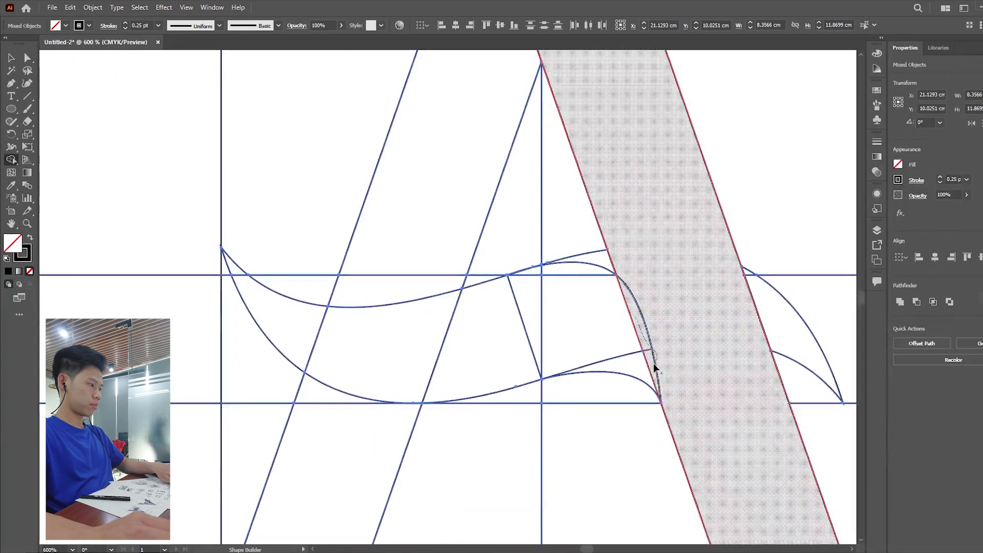
pyautogui.scroll(-3, 659, 359)
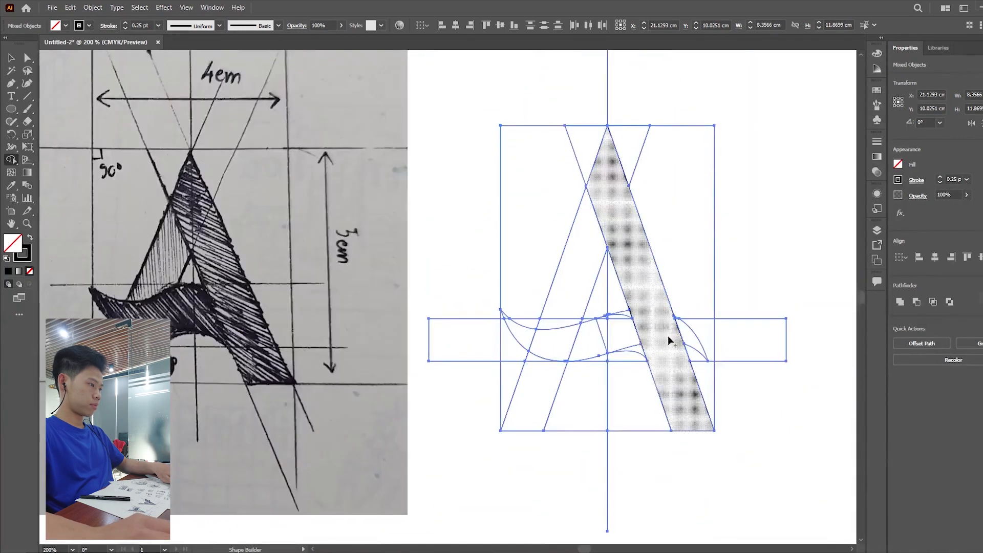
# Switch to a black fill without stroke and merge the right stroke with the wavy crossbar out to its left tip.
pyautogui.click(30, 238)
pyautogui.moveTo(618, 201)
pyautogui.mouseDown()
pyautogui.moveTo(642, 255)
pyautogui.moveTo(644, 320)
pyautogui.moveTo(634, 331)
pyautogui.moveTo(607, 317)
pyautogui.moveTo(531, 341)
pyautogui.mouseUp()
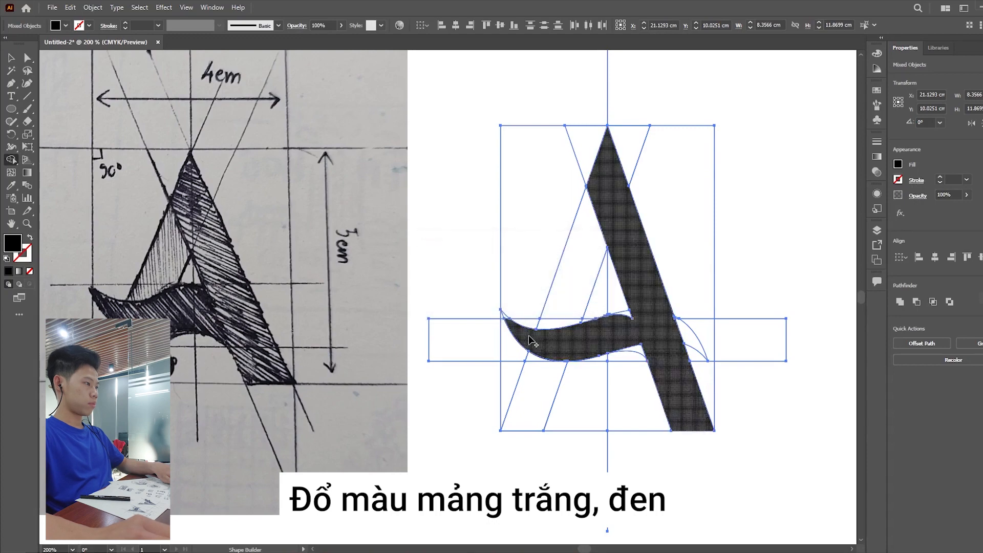
pyautogui.scroll(4, 530, 340)
pyautogui.scroll(-3, 510, 297)
pyautogui.scroll(3, 510, 297)
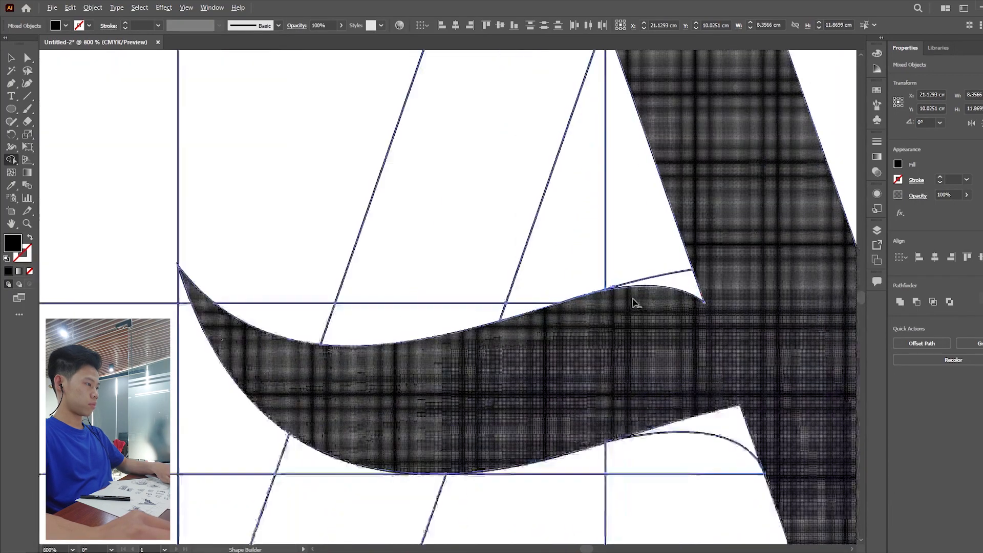
pyautogui.scroll(-4, 634, 303)
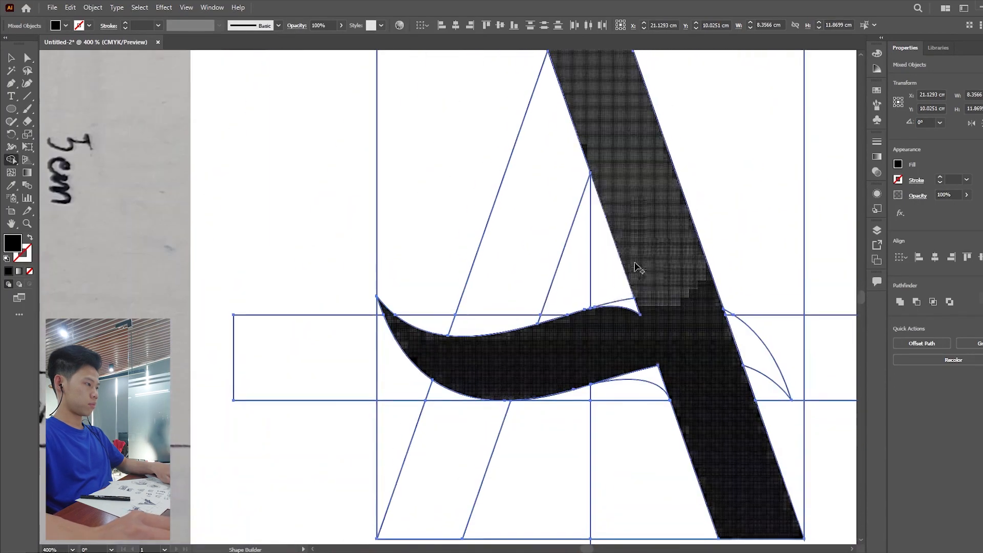
# Merge the small curved region beneath the crossbar, beside the right stroke, into the black shape.
pyautogui.scroll(2, 637, 268)
pyautogui.scroll(-2, 684, 323)
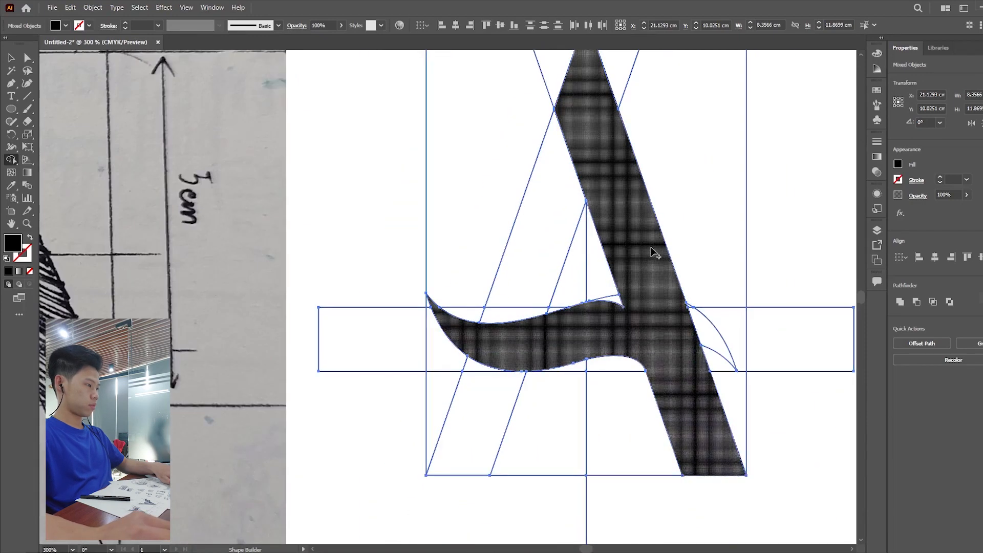
pyautogui.scroll(1, 655, 252)
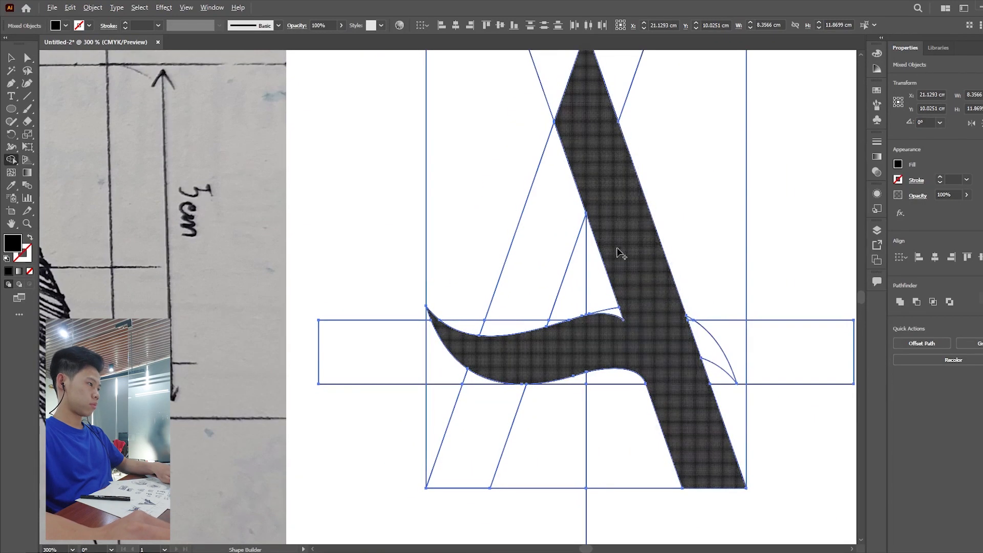
# Fill the left slanted stroke's regions above and below the wavy crossbar with black using Shape Builder.
pyautogui.click(505, 335)
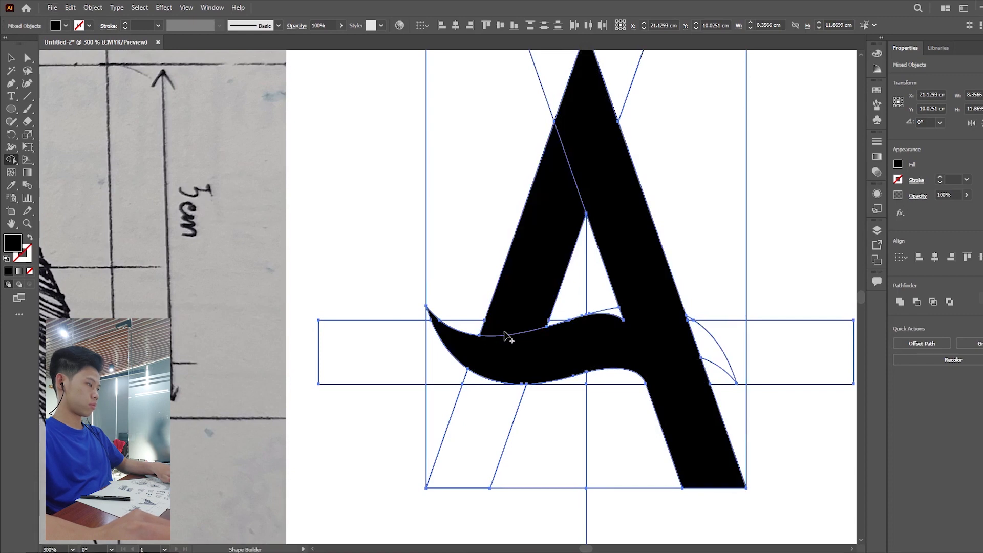
pyautogui.scroll(-1, 467, 411)
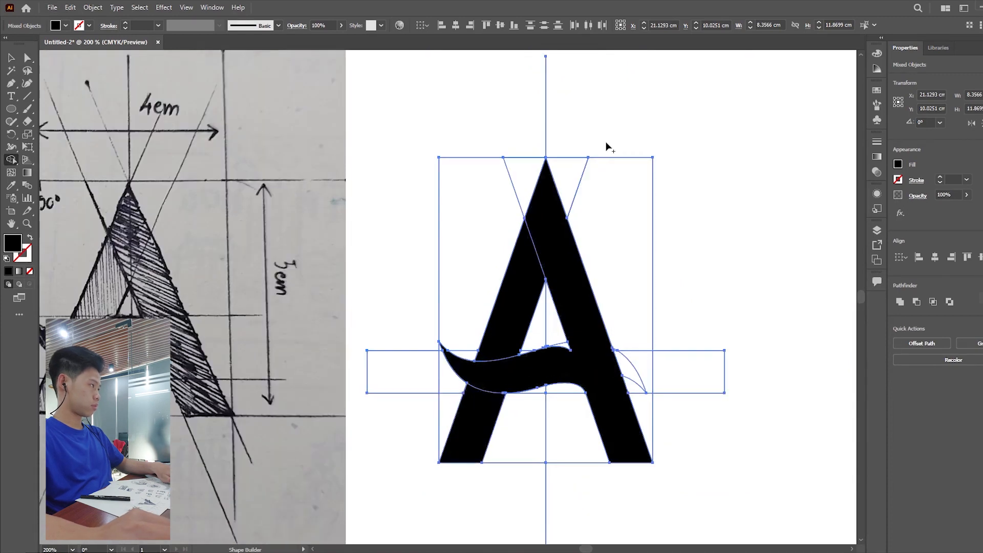
pyautogui.scroll(1, 607, 148)
# Offset the outline of the merged right stroke and wavy crossbar by 0.2 cm with miter joins.
pyautogui.click(10, 58)
pyautogui.scroll(-3, 671, 270)
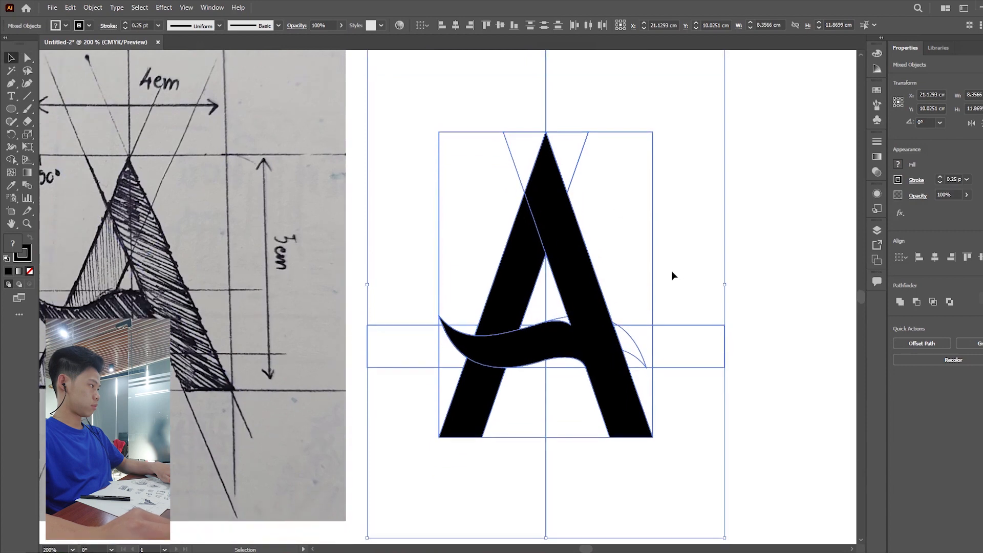
pyautogui.click(760, 244)
pyautogui.click(600, 325)
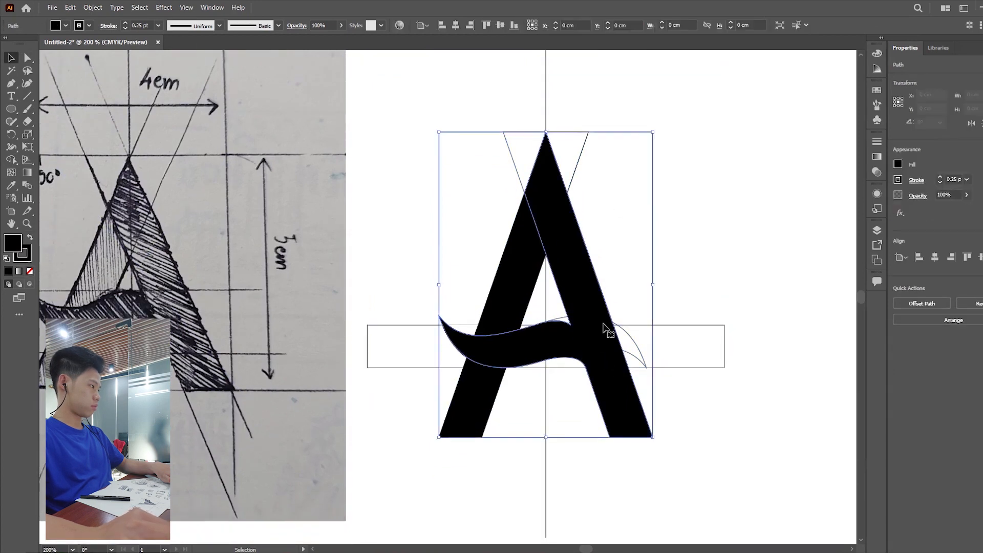
pyautogui.doubleClick(573, 264)
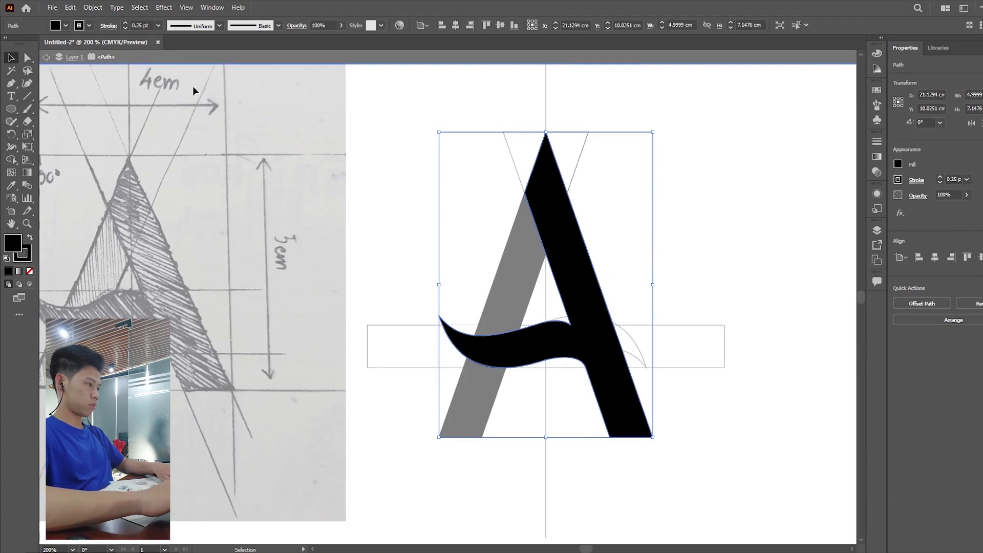
pyautogui.click(92, 7)
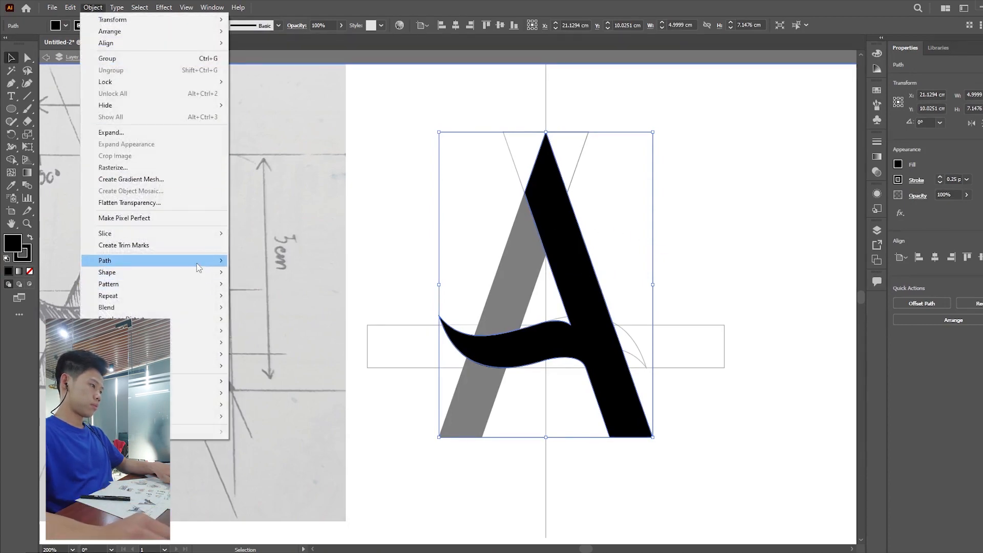
pyautogui.moveTo(205, 261)
pyautogui.click(273, 302)
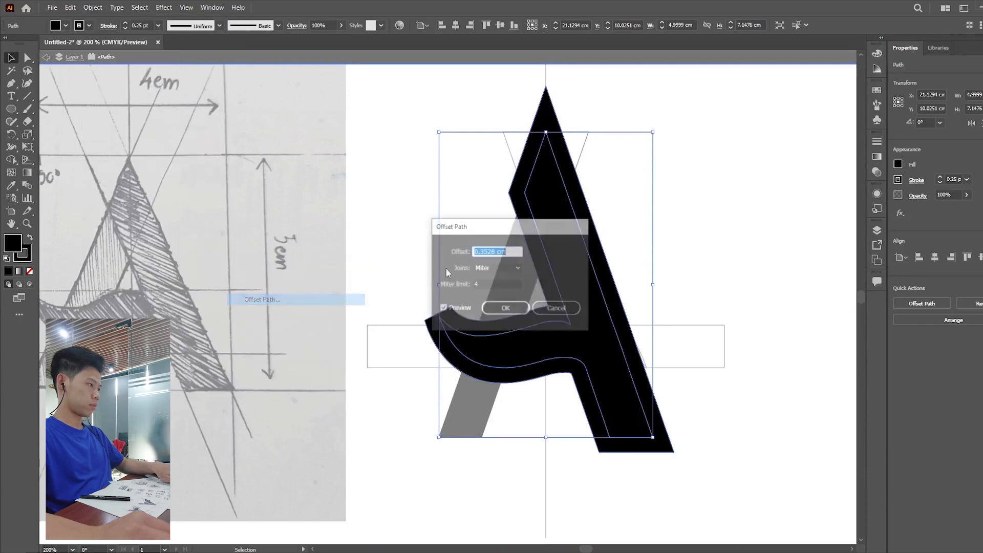
pyautogui.moveTo(521, 237); pyautogui.dragTo(730, 133)
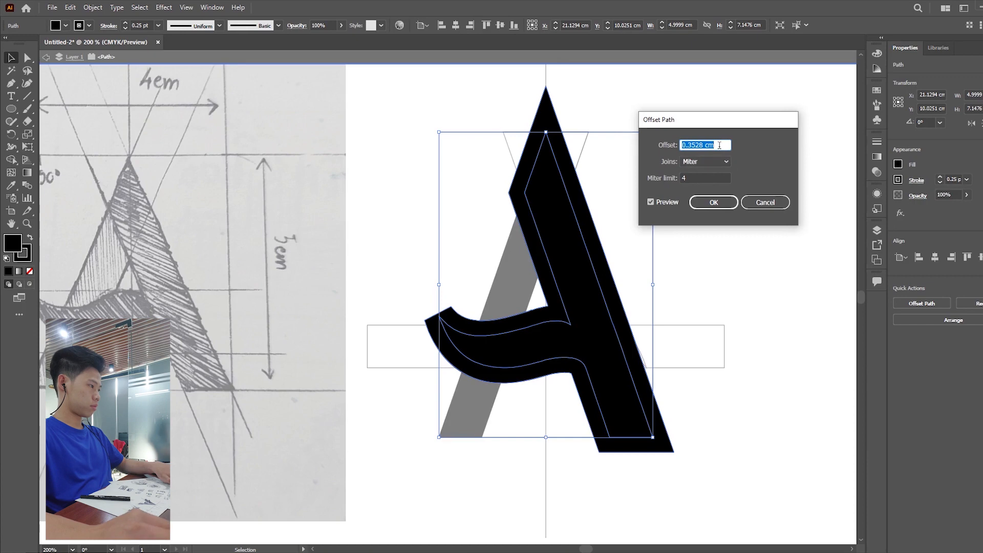
pyautogui.write('0.2')
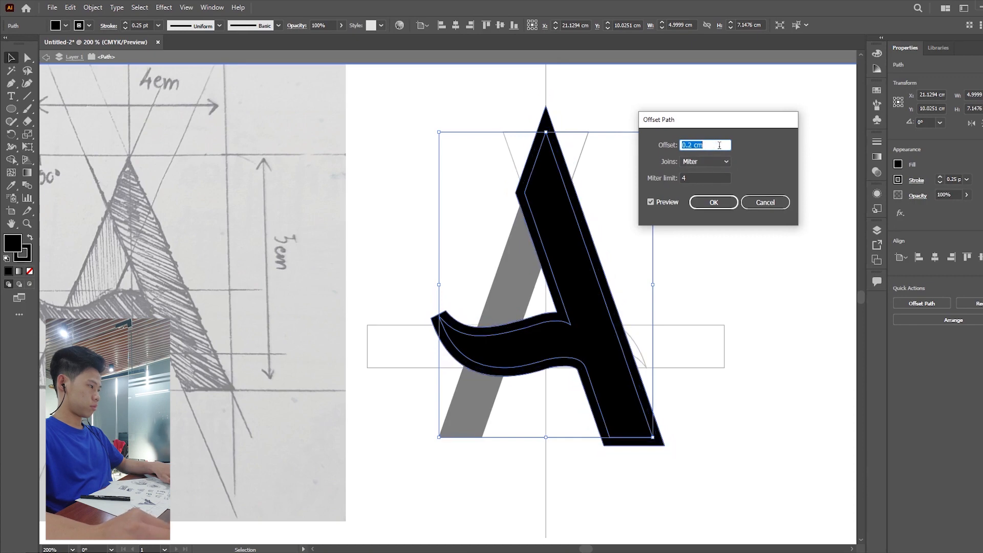
pyautogui.click(714, 203)
pyautogui.click(726, 208)
pyautogui.press('Escape')
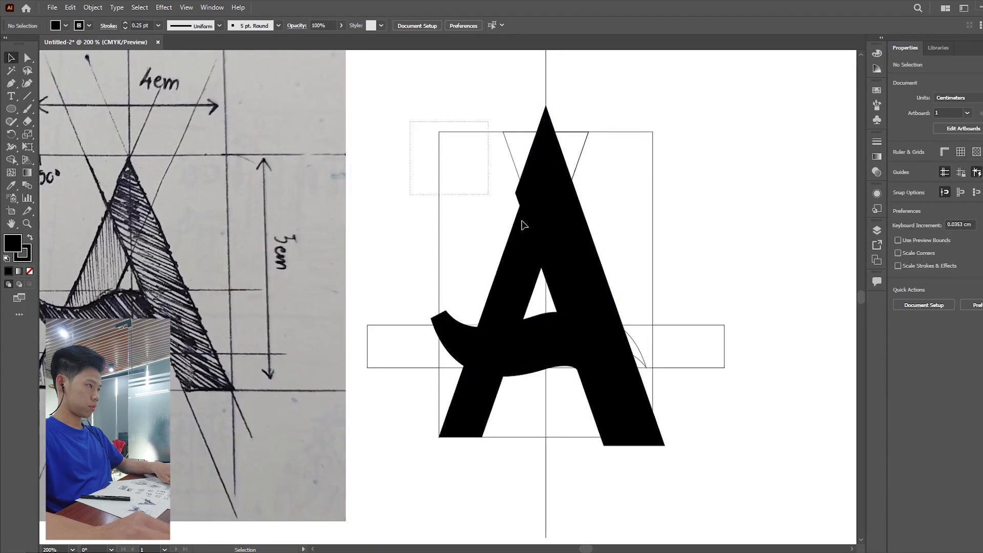
# Select the whole artwork and remove the offset band around the crossbar's left tip and along its upper edge with Shape Builder.
pyautogui.moveTo(523, 225); pyautogui.dragTo(747, 505)
pyautogui.click(12, 163)
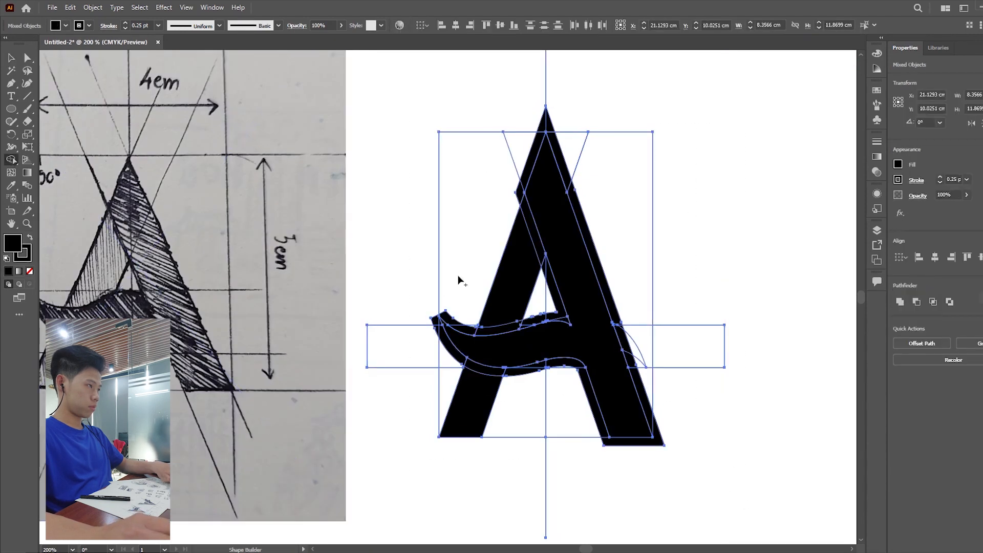
pyautogui.scroll(4, 457, 335)
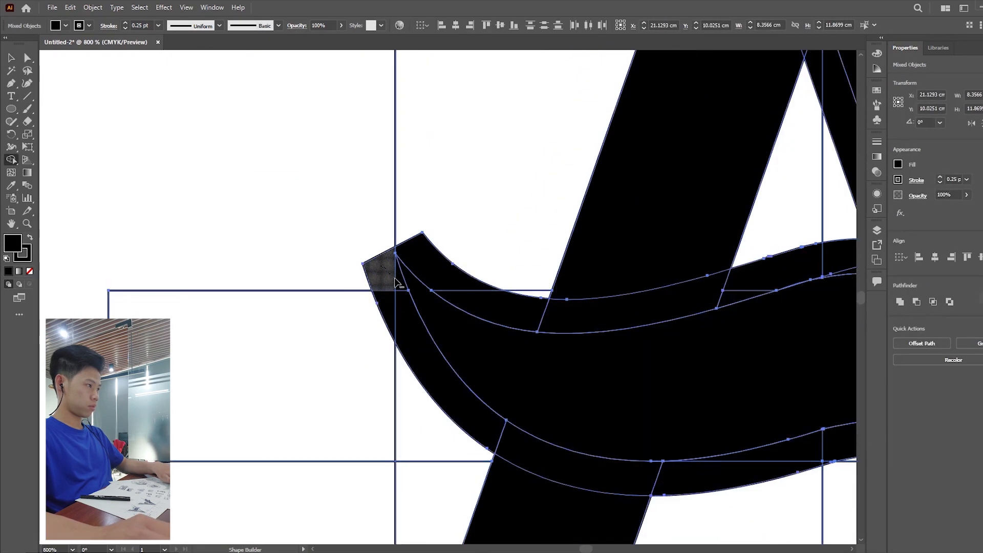
pyautogui.moveTo(398, 282)
pyautogui.mouseDown()
pyautogui.moveTo(391, 309)
pyautogui.moveTo(392, 287)
pyautogui.mouseUp()
pyautogui.moveTo(409, 254)
pyautogui.mouseDown()
pyautogui.moveTo(439, 274)
pyautogui.moveTo(581, 323)
pyautogui.moveTo(614, 302)
pyautogui.moveTo(686, 204)
pyautogui.moveTo(694, 176)
pyautogui.mouseUp()
pyautogui.scroll(-2, 579, 320)
pyautogui.scroll(2, 586, 299)
# Remove the offset band between the left stroke and the right stroke's inner edge, up to where they cross.
pyautogui.moveTo(642, 77); pyautogui.dragTo(625, 116)
pyautogui.scroll(-2, 625, 115)
pyautogui.scroll(2, 625, 116)
pyautogui.scroll(-2, 638, 109)
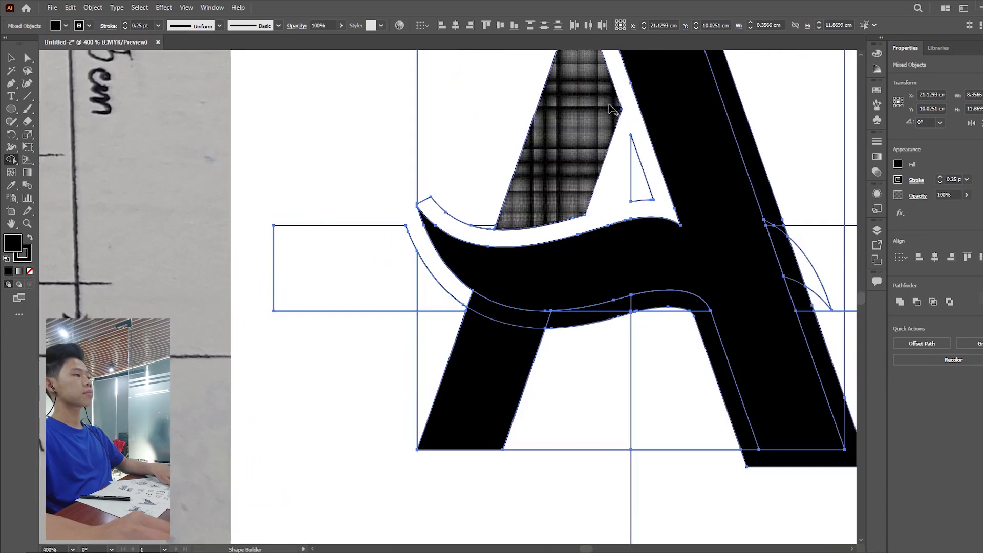
pyautogui.scroll(-2, 611, 109)
pyautogui.scroll(2, 553, 180)
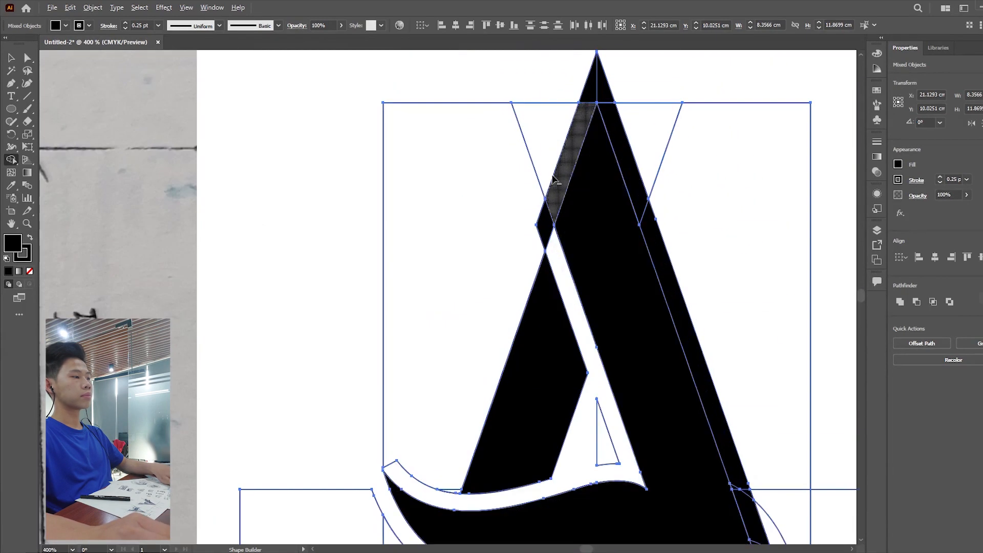
# Remove the offset band's regions on both sides of the letter's apex and above its tip.
pyautogui.moveTo(586, 140); pyautogui.dragTo(585, 139)
pyautogui.hotkey('ctrl', 'z')
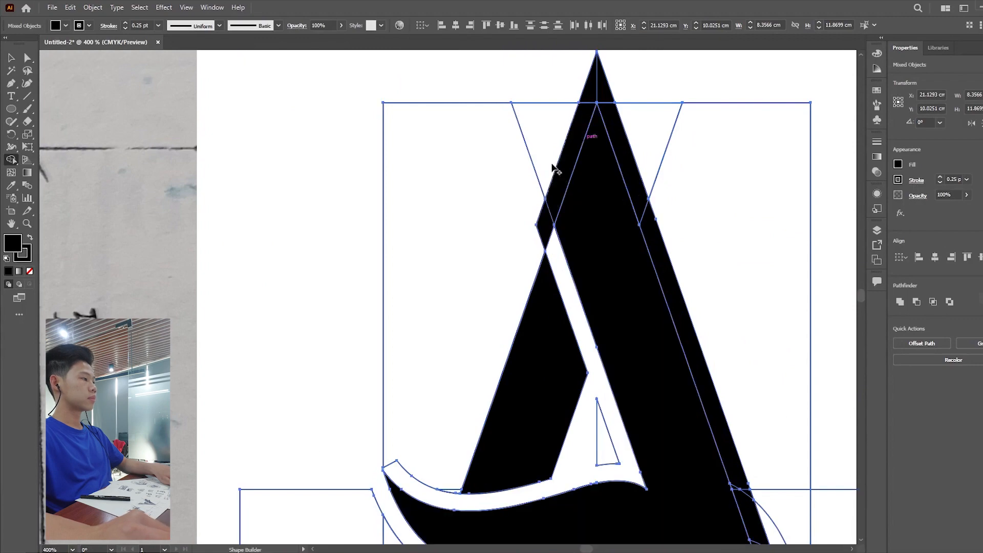
pyautogui.moveTo(548, 219); pyautogui.dragTo(581, 123)
pyautogui.keyDown('alt'); pyautogui.click(602, 88); pyautogui.keyUp('alt')
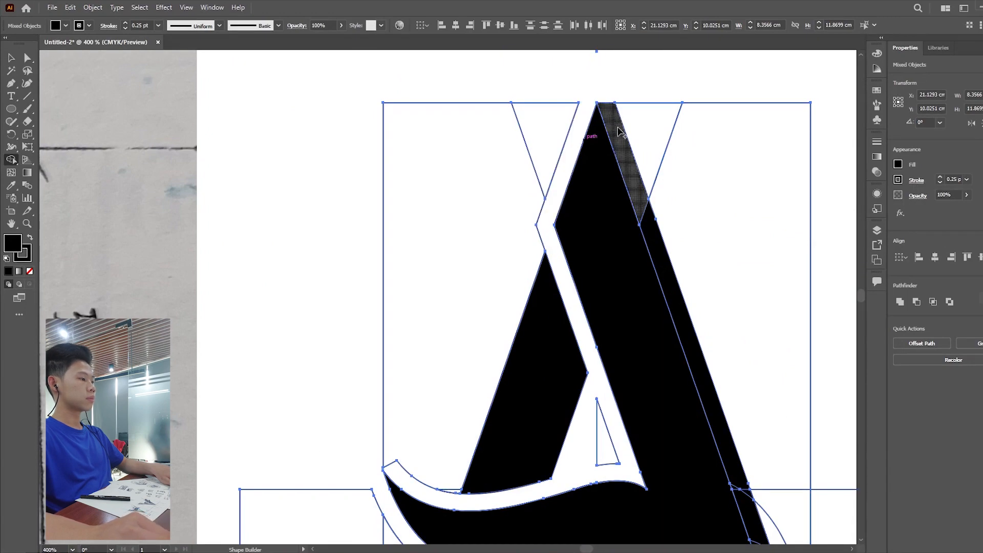
pyautogui.keyDown('alt'); pyautogui.click(643, 206); pyautogui.keyUp('alt')
# Remove the offset band along the right stroke's outer edge, including the slivers by the crossbar's curved right end.
pyautogui.scroll(-2, 602, 164)
pyautogui.scroll(3, 692, 320)
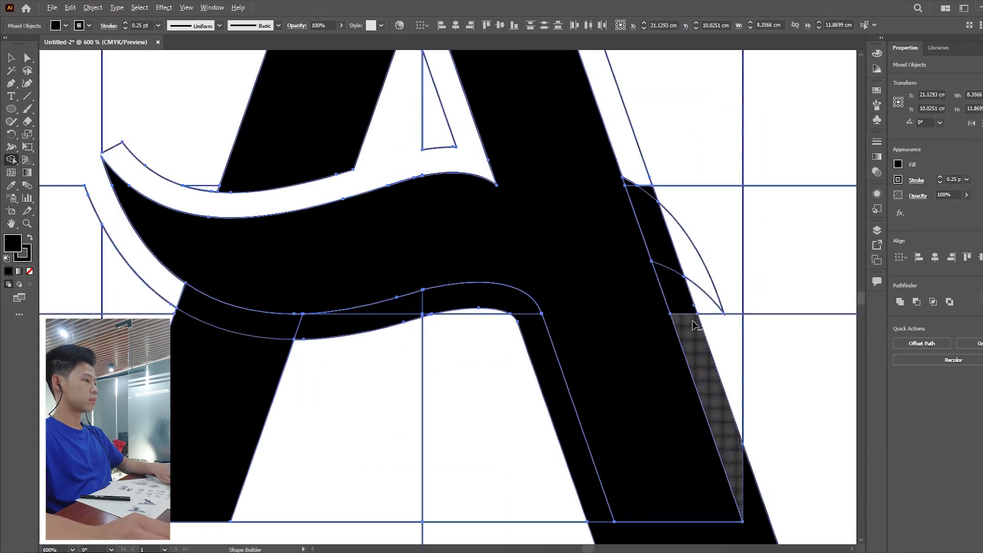
pyautogui.scroll(4, 621, 171)
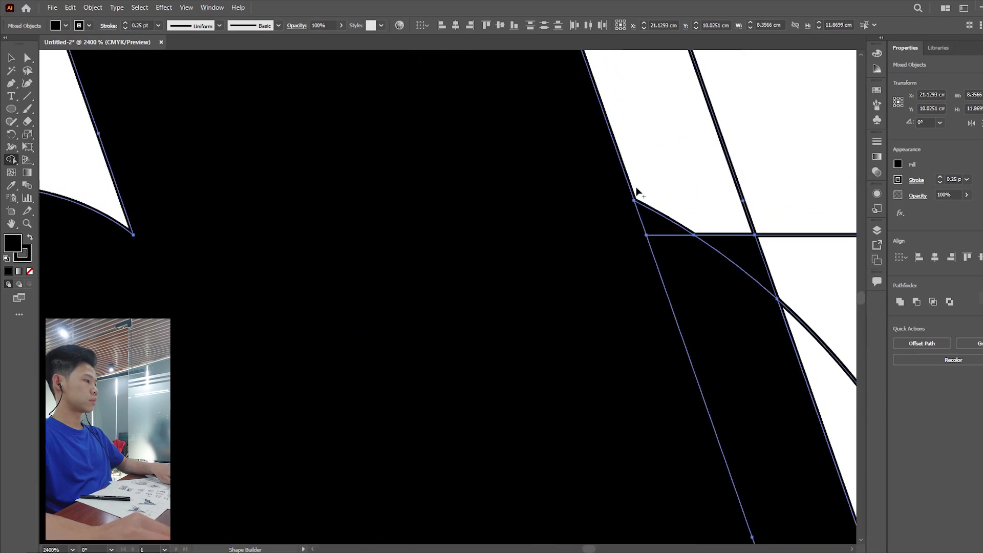
pyautogui.keyDown('alt'); pyautogui.click(671, 233); pyautogui.keyUp('alt')
pyautogui.scroll(-3, 742, 248)
pyautogui.scroll(2, 317, 232)
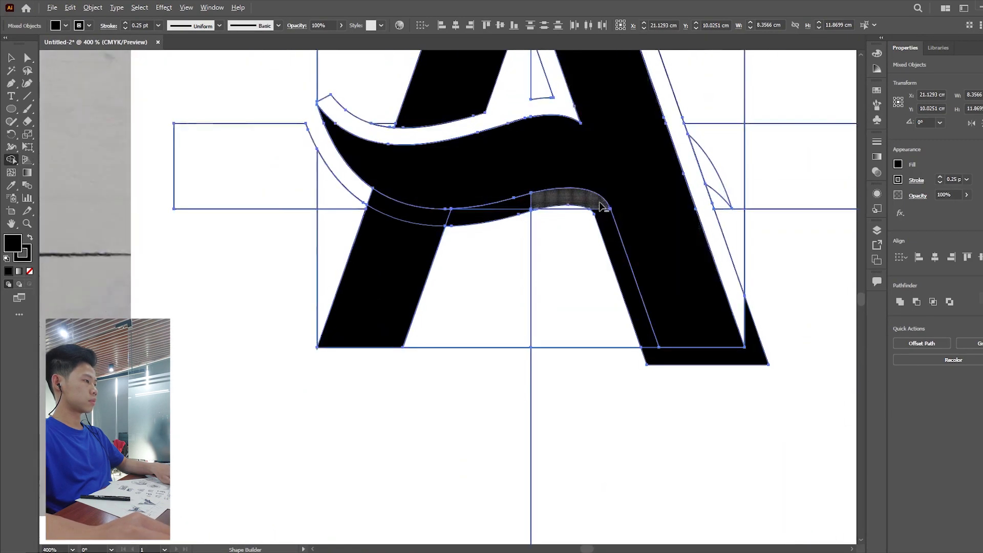
# Remove the offset band beneath the crossbar, along the right stroke's lower inner edge and below its foot.
pyautogui.moveTo(368, 220)
pyautogui.mouseDown()
pyautogui.moveTo(520, 201)
pyautogui.moveTo(597, 213)
pyautogui.mouseUp()
pyautogui.scroll(-3, 667, 321)
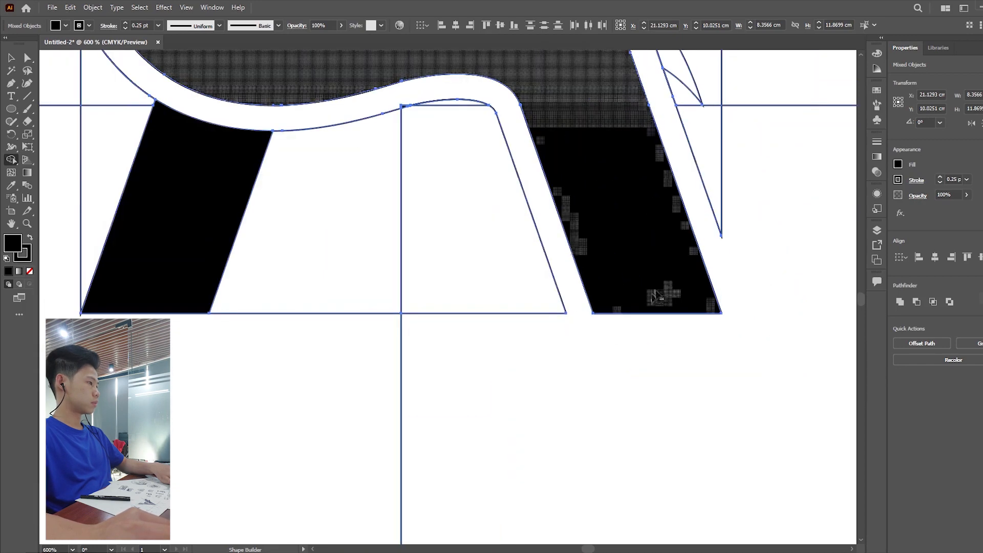
pyautogui.scroll(-4, 489, 228)
pyautogui.scroll(3, 406, 119)
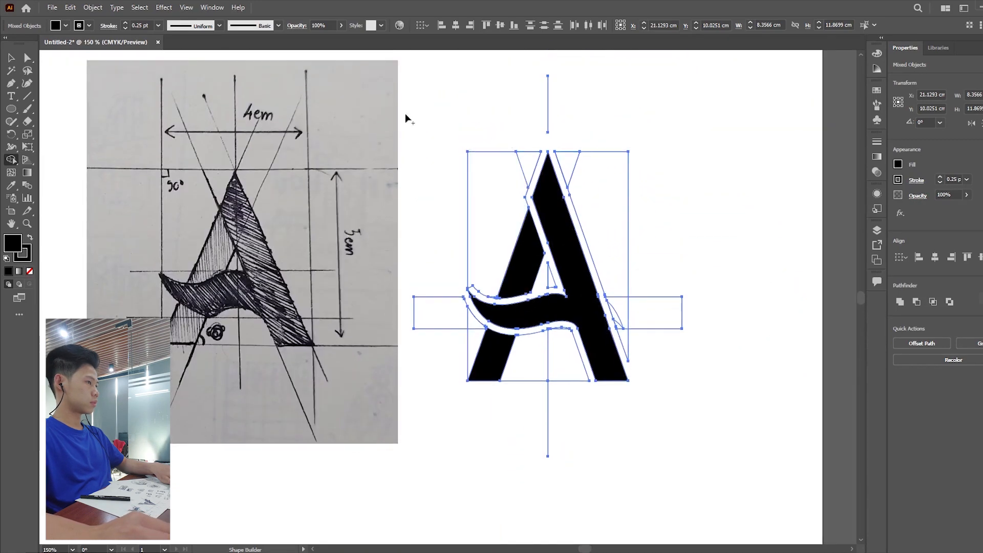
# Fill the combined right stroke and crossbar with the default white-to-black linear gradient.
pyautogui.press('v')
pyautogui.click(732, 198)
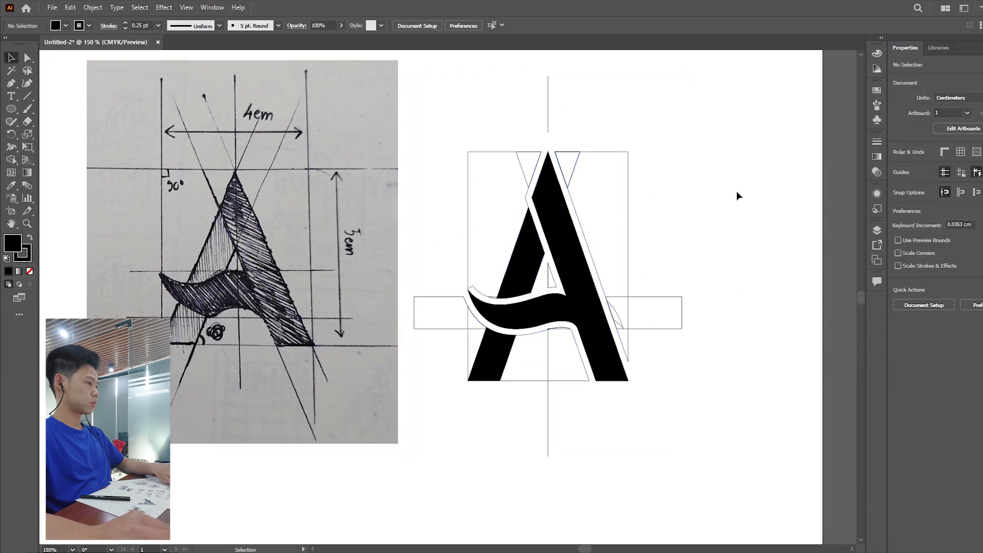
pyautogui.click(583, 278)
pyautogui.click(720, 180)
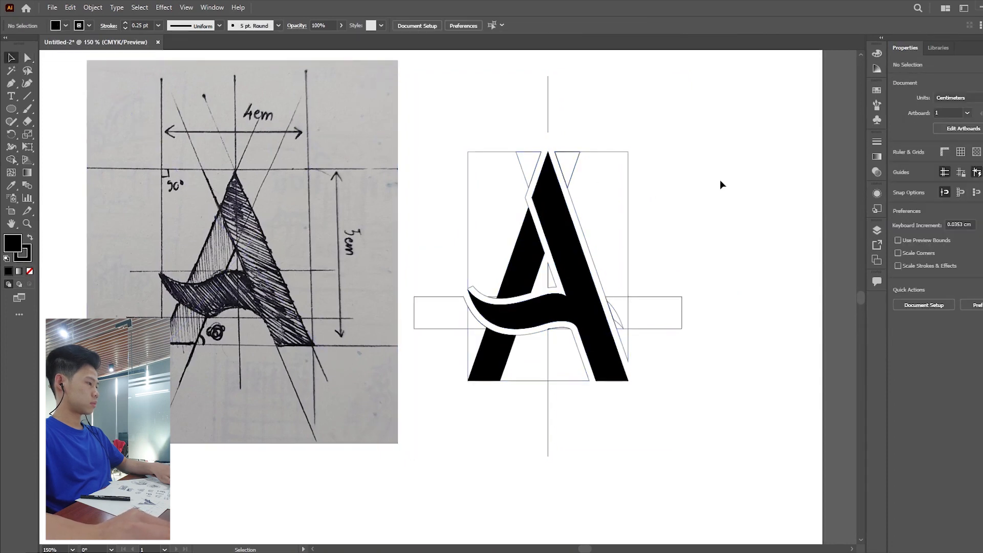
pyautogui.scroll(-1, 696, 185)
pyautogui.click(563, 227)
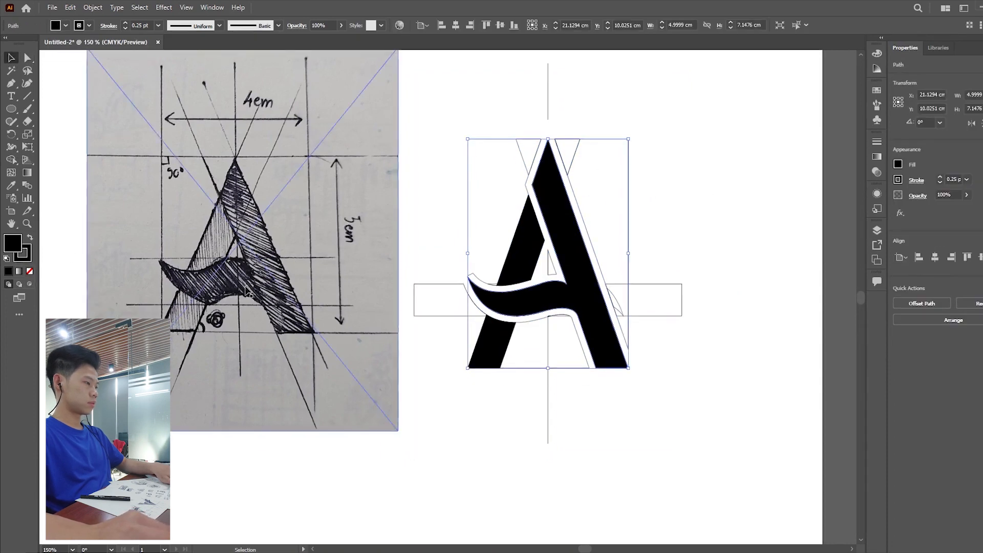
pyautogui.click(20, 273)
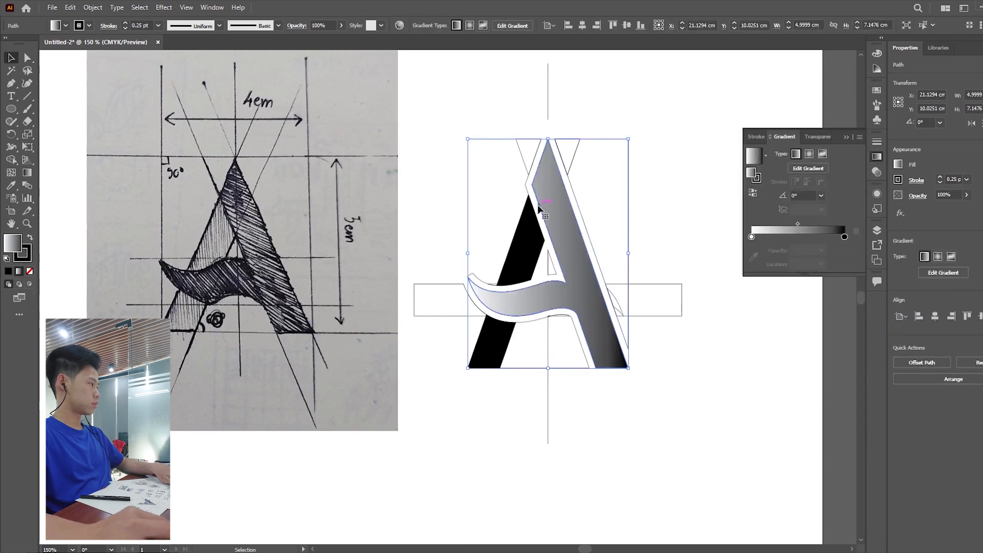
pyautogui.scroll(5, 615, 164)
pyautogui.click(693, 115)
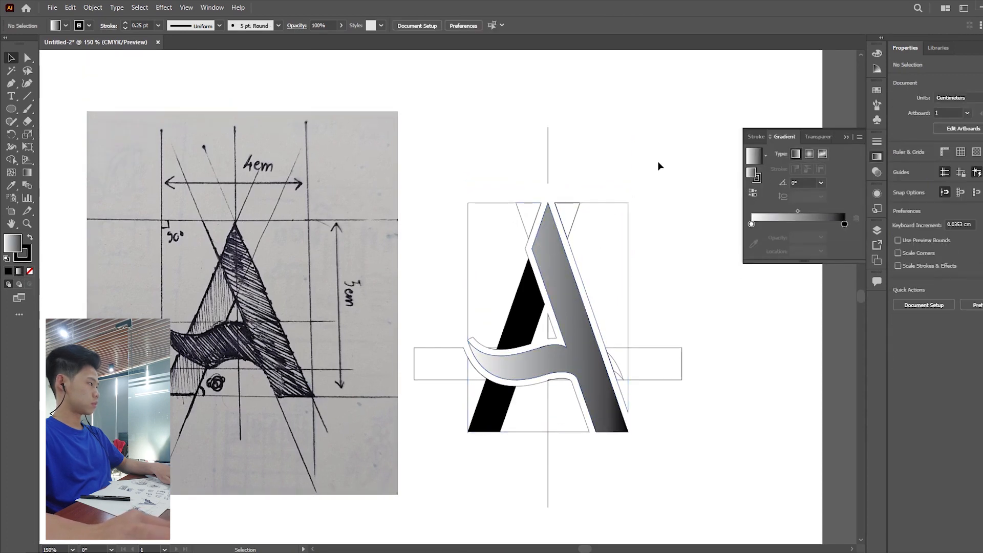
# Group the left stroke's upper and lower pieces and fill them with the white-to-black linear gradient.
pyautogui.click(527, 302)
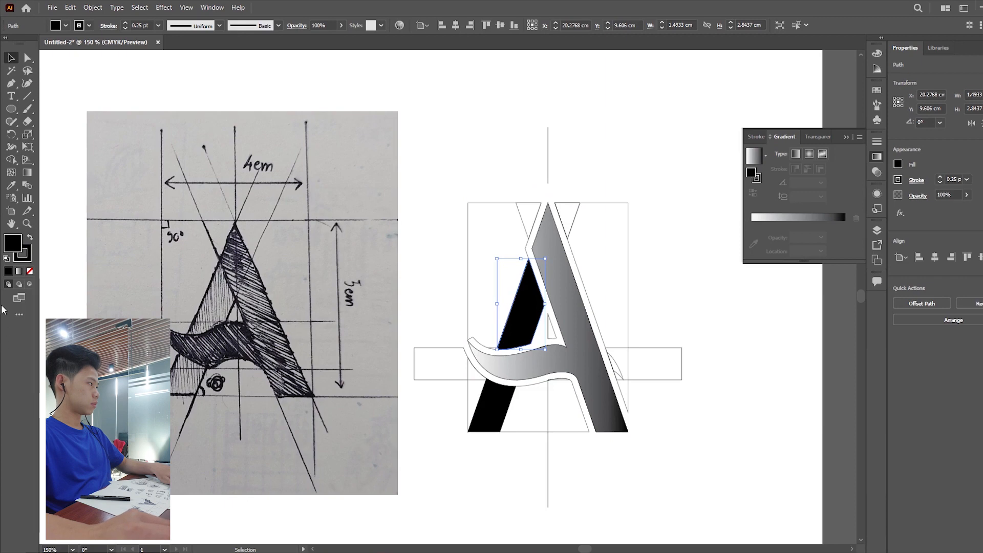
pyautogui.click(20, 272)
pyautogui.click(494, 413)
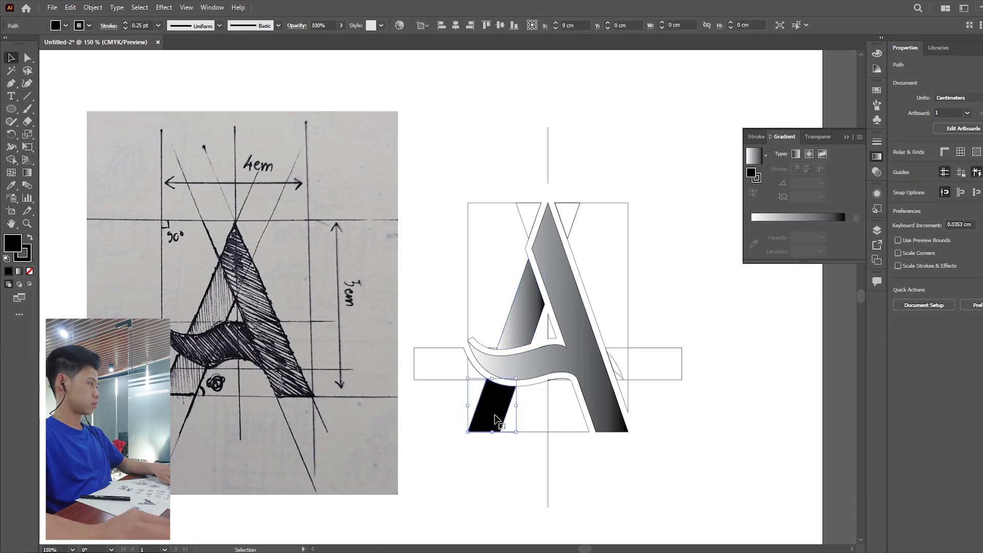
pyautogui.keyDown('shift'); pyautogui.click(523, 323); pyautogui.keyUp('shift')
pyautogui.click(902, 303)
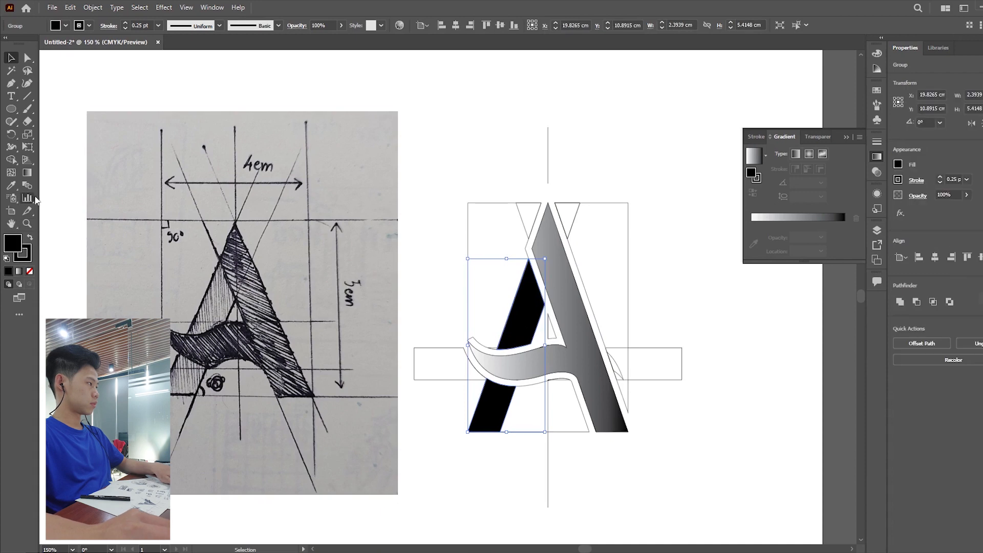
pyautogui.click(27, 173)
pyautogui.click(20, 271)
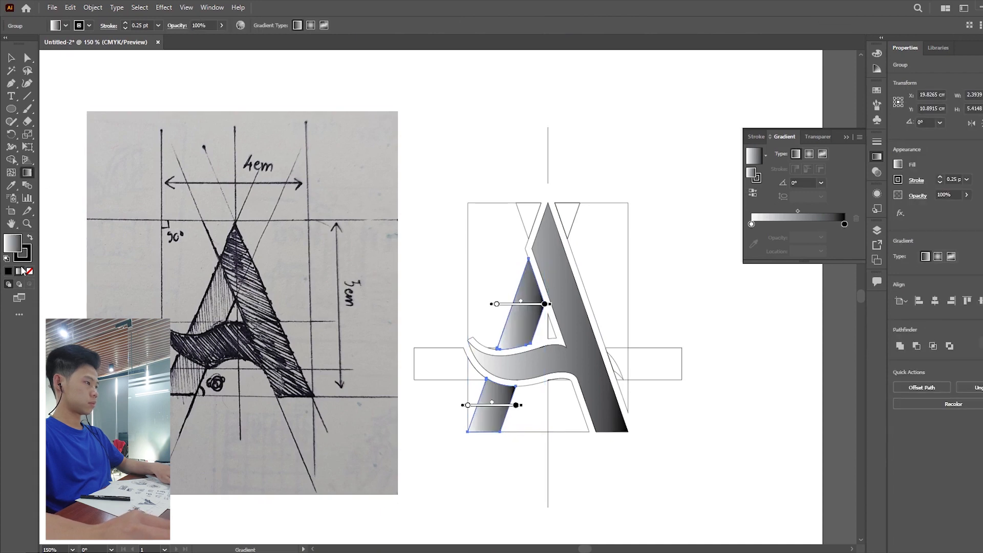
pyautogui.click(11, 58)
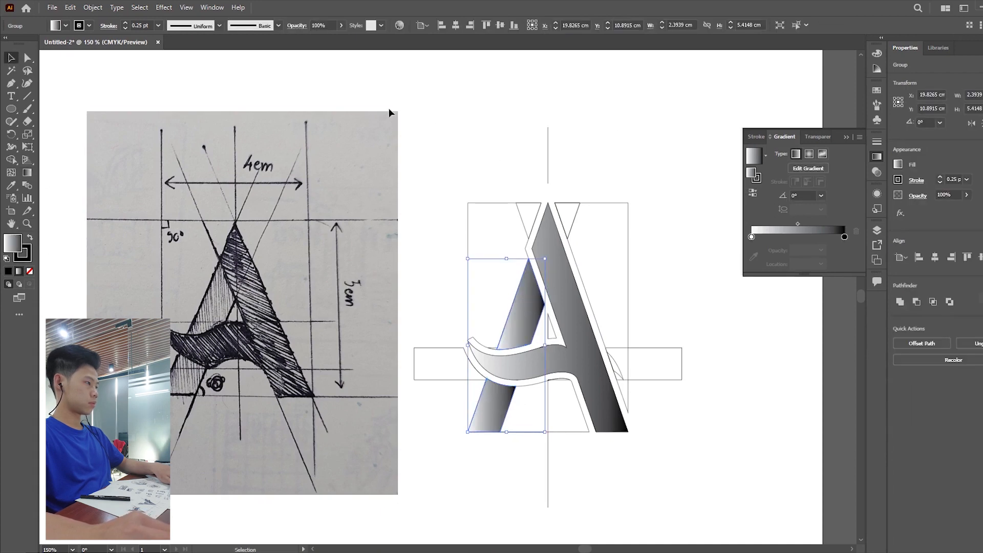
pyautogui.click(454, 113)
# Draw a square of about 0.93 cm beside the sketch's upper right corner and fill it with pure saturated red.
pyautogui.scroll(1, 454, 113)
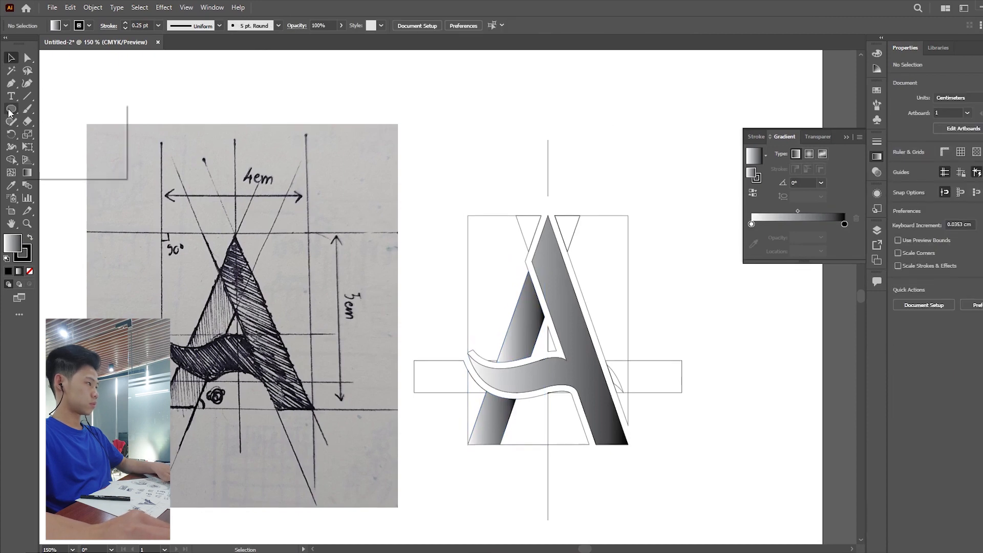
pyautogui.moveTo(10, 112); pyautogui.dragTo(60, 108)
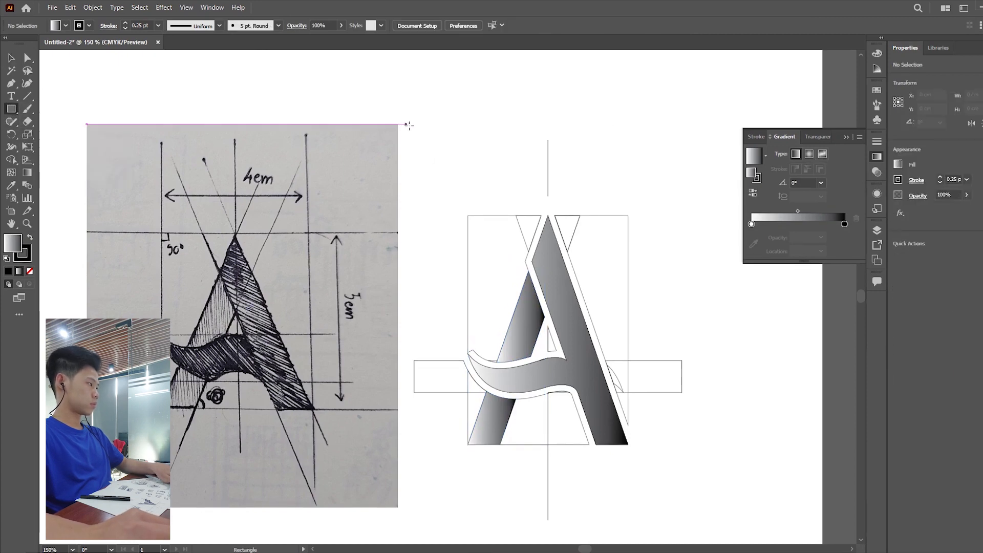
pyautogui.moveTo(411, 125); pyautogui.dragTo(443, 154)
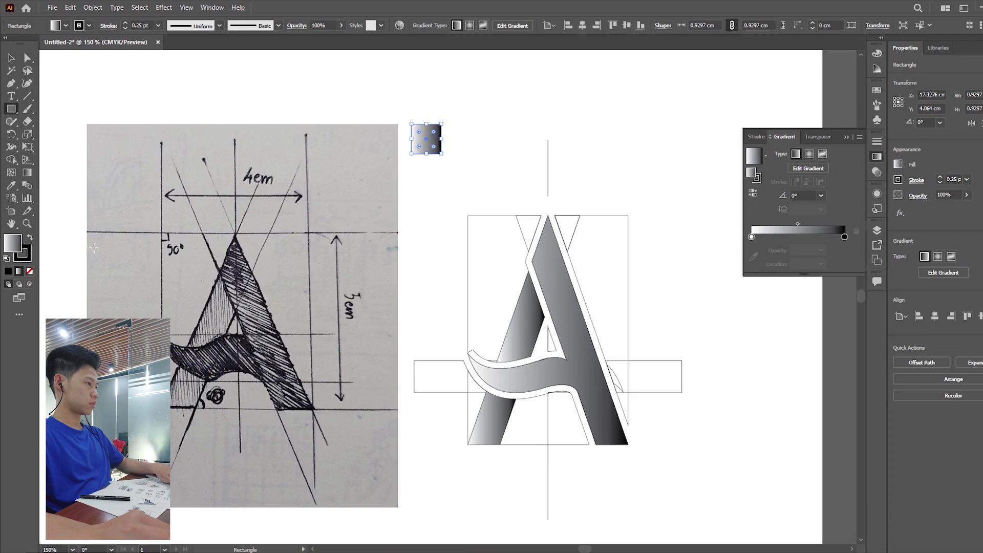
pyautogui.click(8, 272)
pyautogui.doubleClick(13, 243)
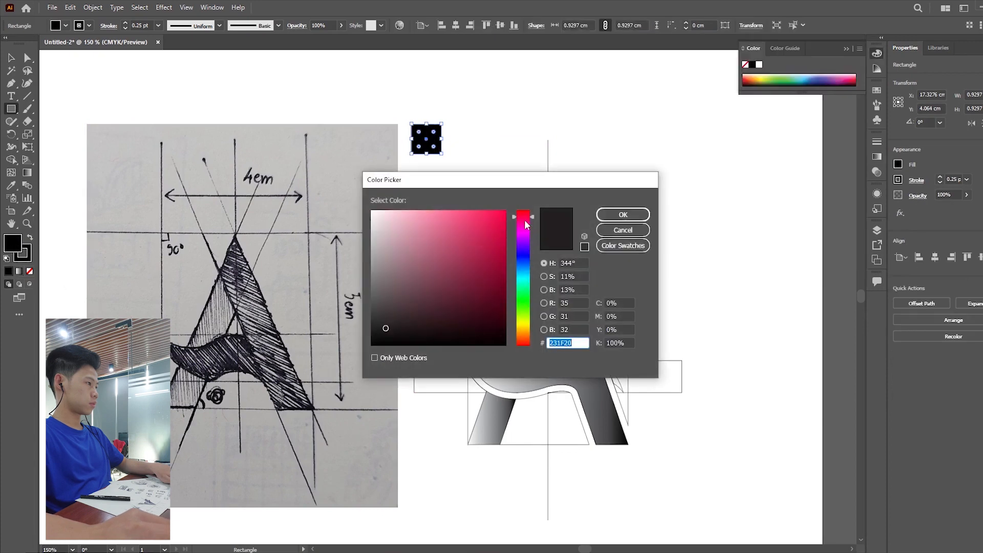
pyautogui.click(505, 211)
pyautogui.click(623, 215)
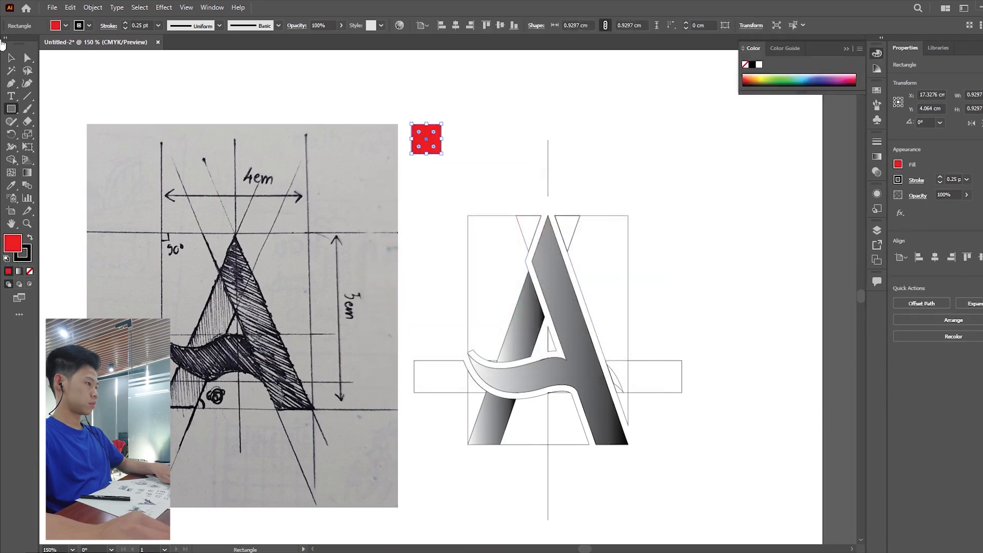
# Duplicate the red square horizontally beside the original with a small gap and fill the copy with dark red #600000.
pyautogui.click(141, 78)
pyautogui.moveTo(443, 153); pyautogui.dragTo(480, 152)
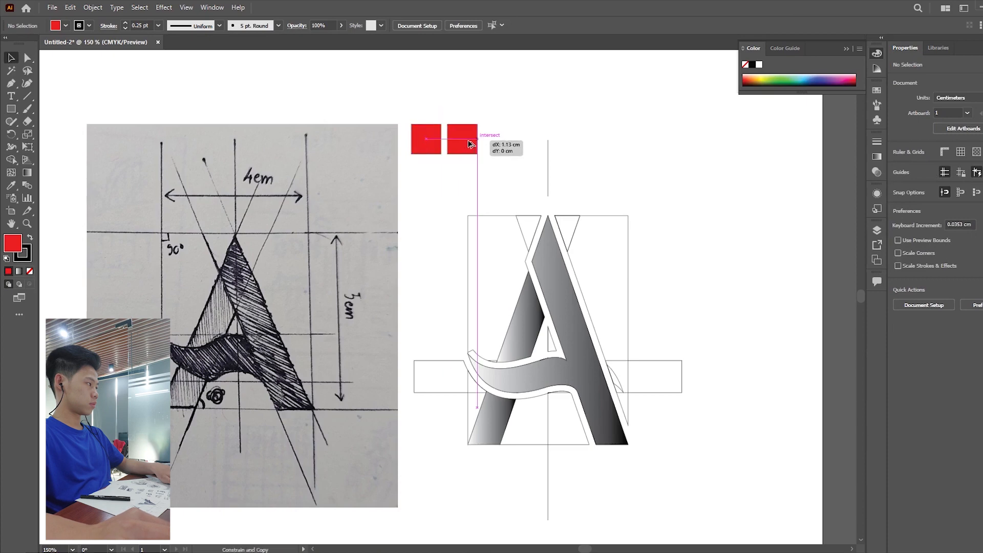
pyautogui.doubleClick(12, 243)
pyautogui.moveTo(411, 273)
pyautogui.mouseDown()
pyautogui.moveTo(509, 245)
pyautogui.moveTo(518, 290)
pyautogui.mouseUp()
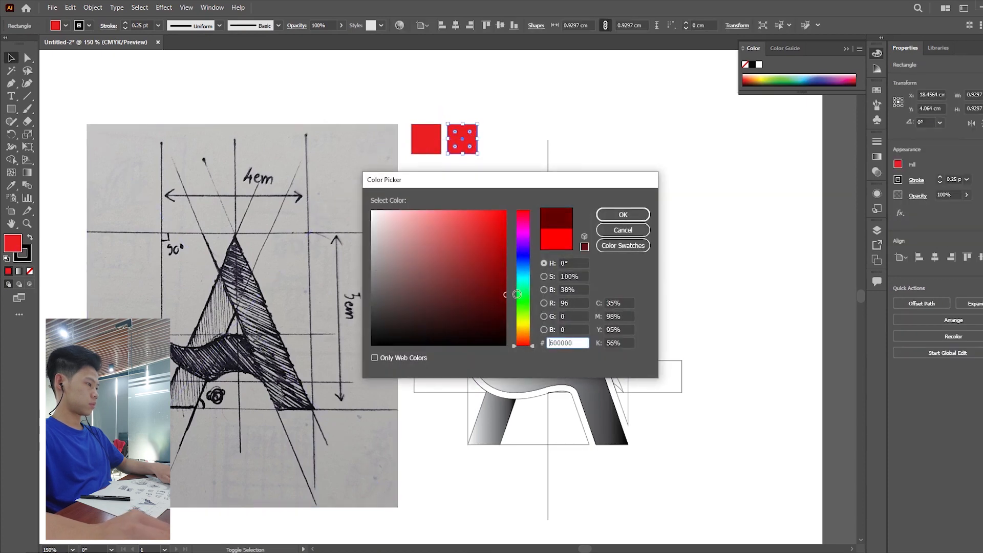
pyautogui.click(623, 214)
pyautogui.click(542, 125)
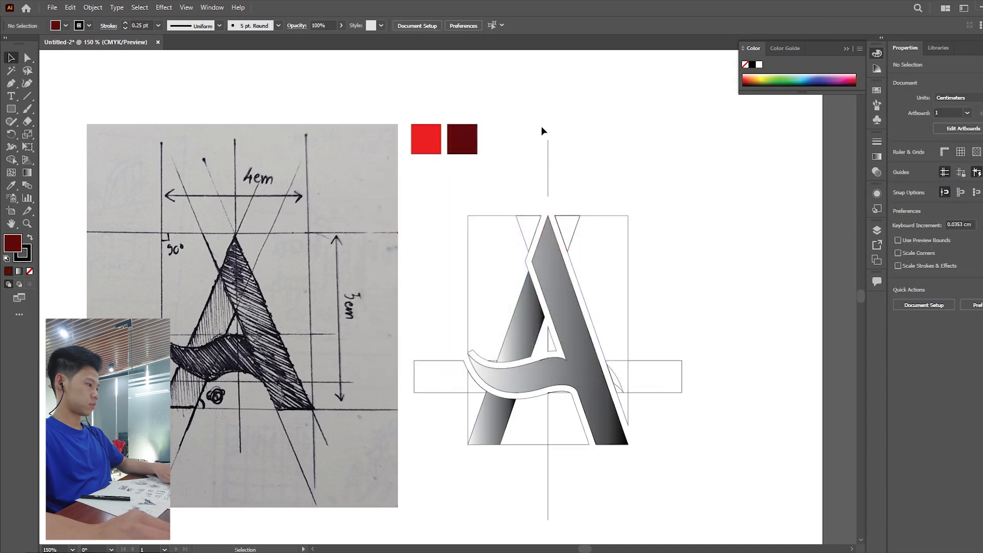
# Remove the outline from the combined right stroke and crossbar and run its gradient vertically from the foot up to the apex.
pyautogui.click(569, 296)
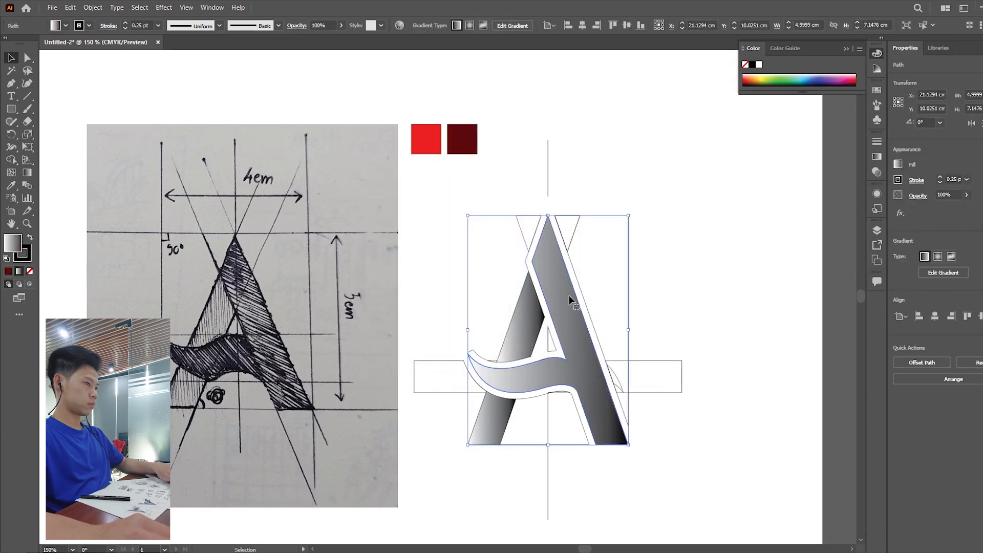
pyautogui.click(26, 259)
pyautogui.click(19, 272)
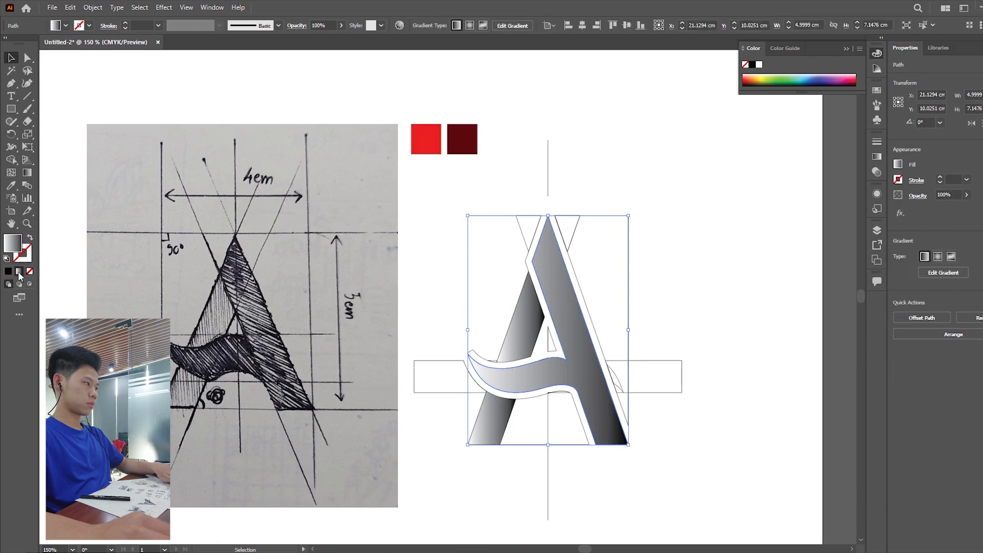
pyautogui.click(25, 174)
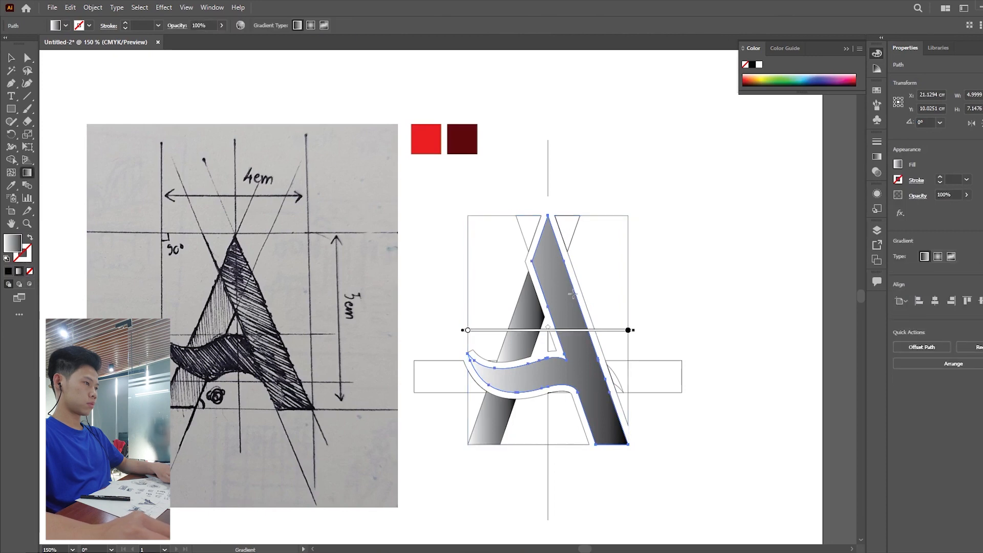
pyautogui.moveTo(583, 308); pyautogui.dragTo(549, 222)
pyautogui.hotkey('ctrl', 'z')
pyautogui.moveTo(548, 444); pyautogui.dragTo(548, 217)
# Recolor the right stroke's gradient by sampling the bright red square for the start stop and the dark red square for the end stop.
pyautogui.click(878, 159)
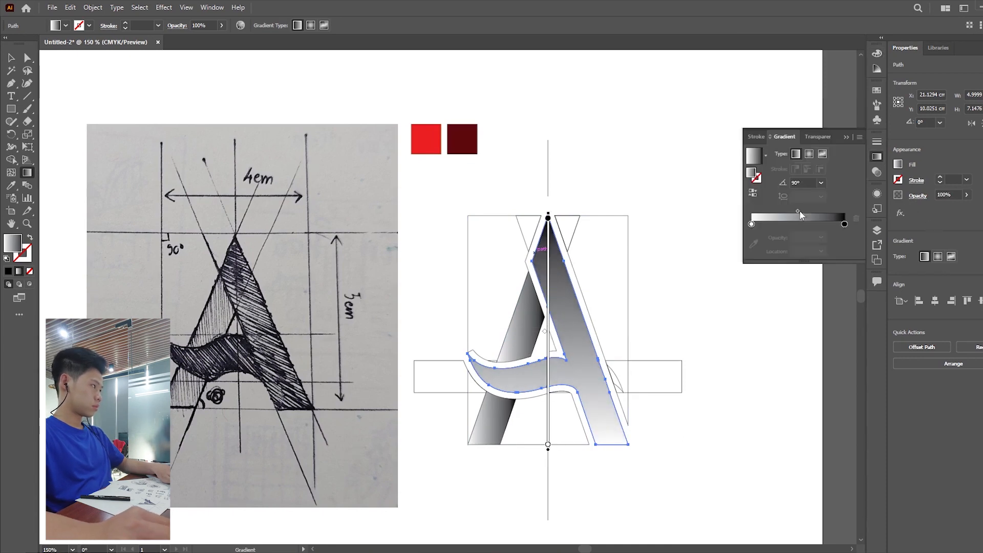
pyautogui.click(752, 224)
pyautogui.click(754, 244)
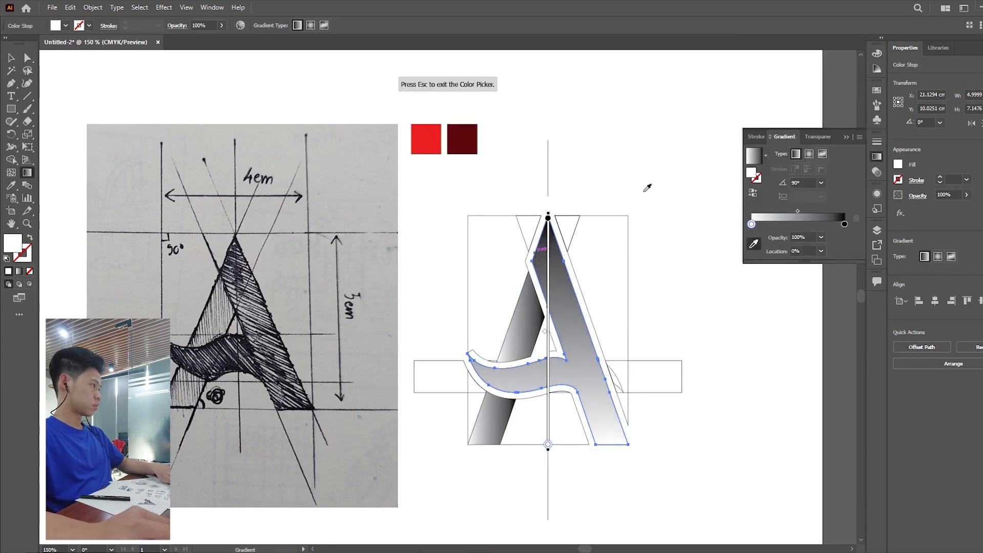
pyautogui.click(428, 141)
pyautogui.click(845, 223)
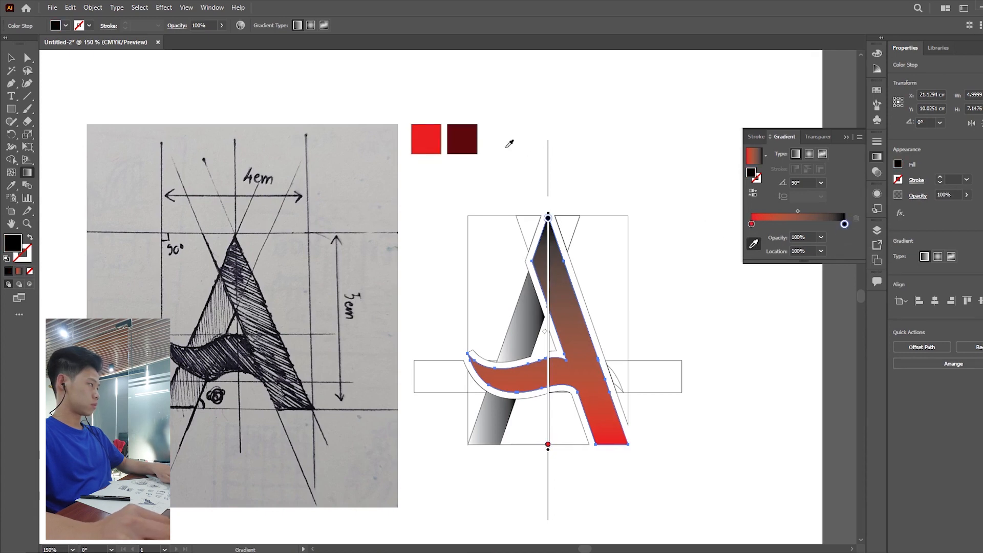
pyautogui.click(471, 137)
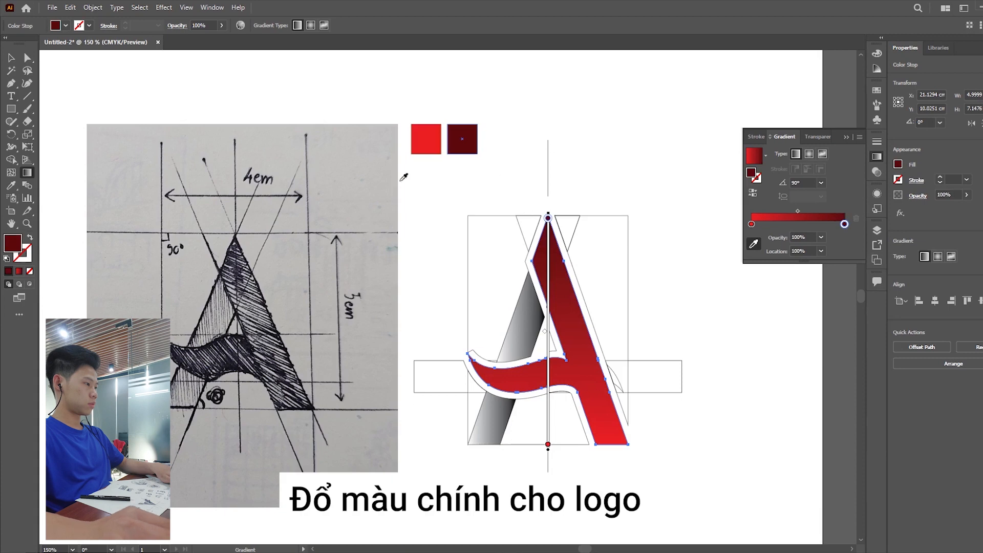
# Reverse the right stroke's gradient so it runs straight down from bright red at the apex to dark red at the foot.
pyautogui.click(11, 57)
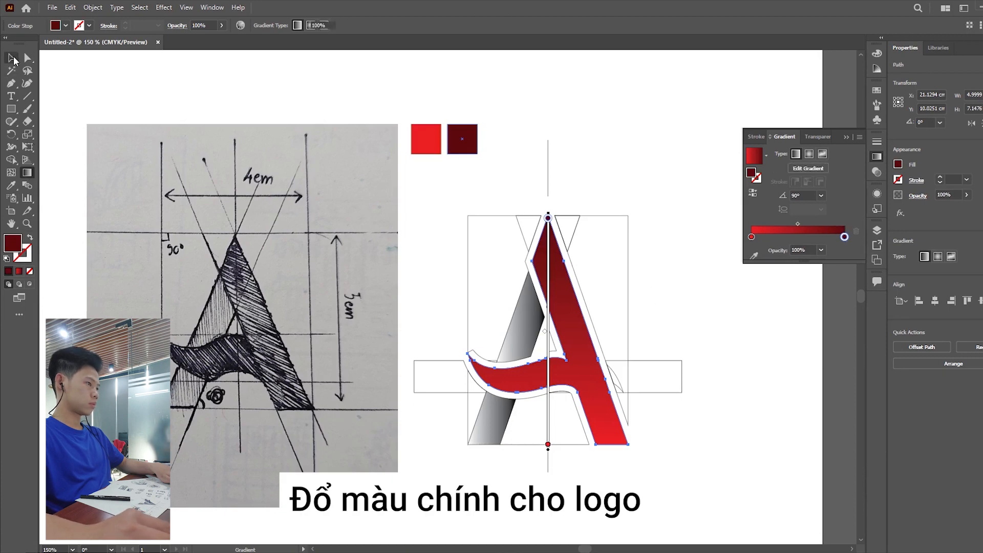
pyautogui.click(27, 172)
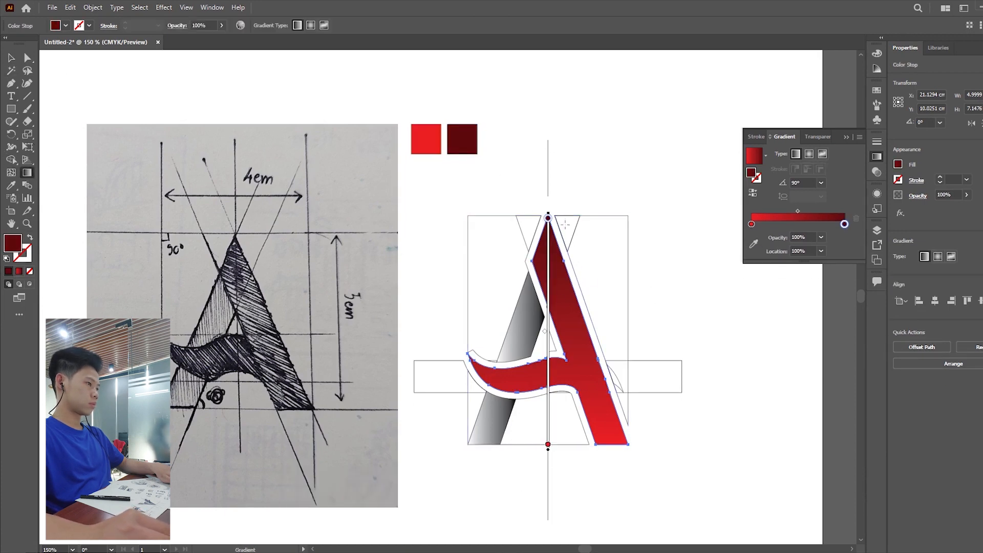
pyautogui.moveTo(565, 216); pyautogui.dragTo(565, 428)
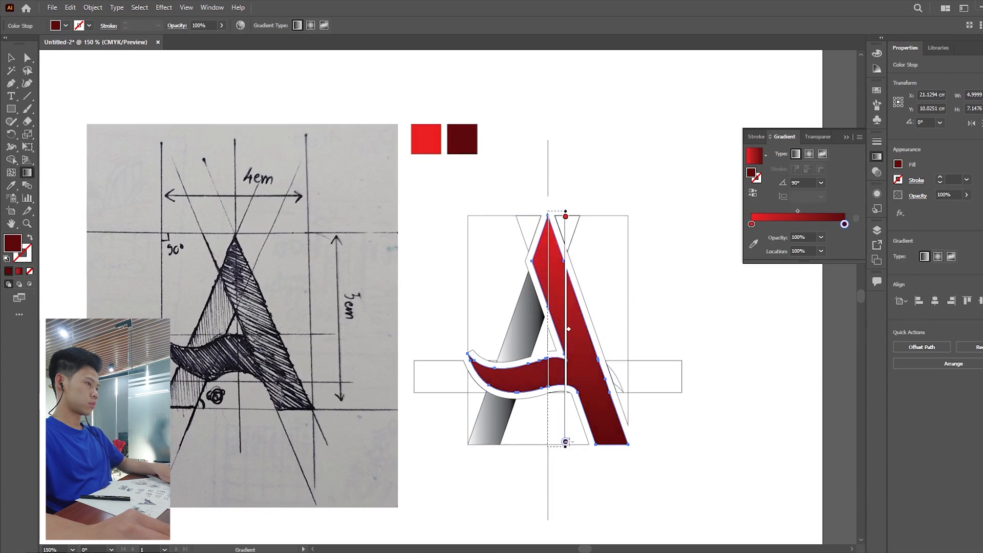
pyautogui.moveTo(548, 216); pyautogui.dragTo(548, 445)
pyautogui.click(9, 59)
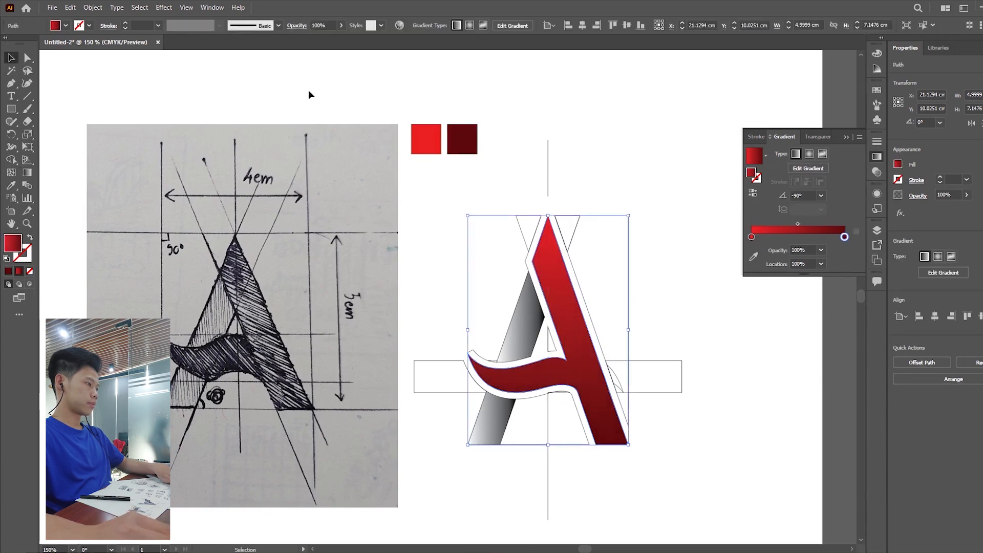
# Recolor the left stroke group's gradient from the bright red square's color to the dark red square's color.
pyautogui.click(542, 320)
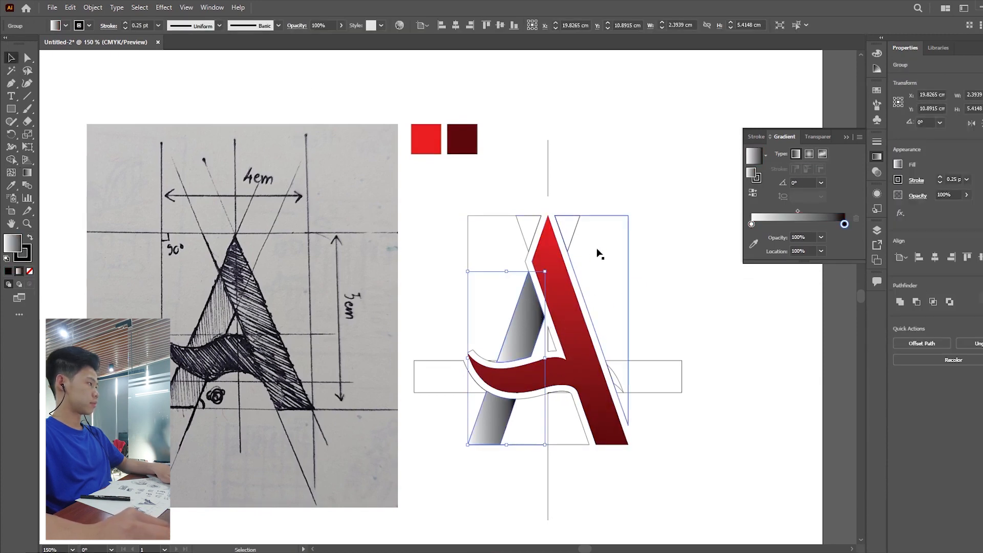
pyautogui.click(754, 244)
pyautogui.click(426, 138)
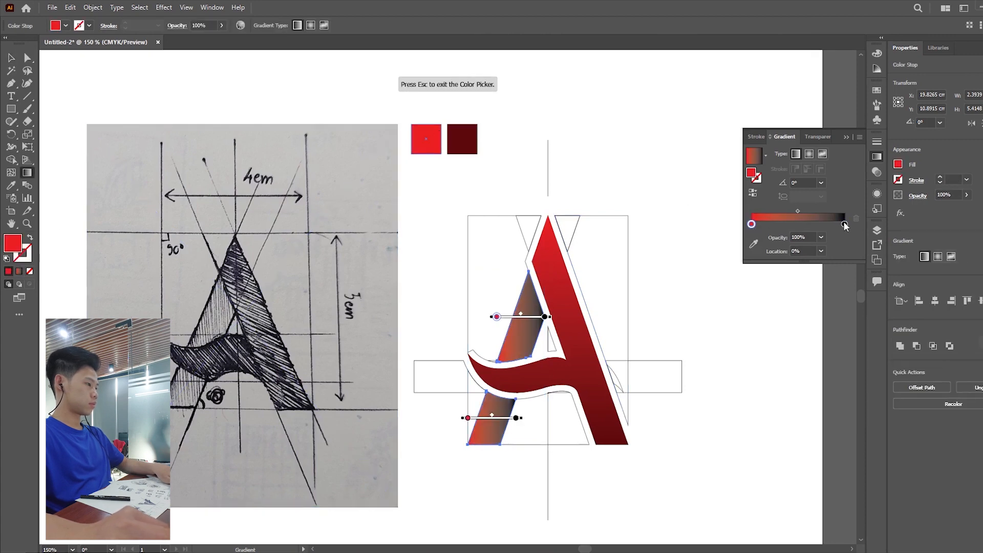
pyautogui.press('Escape')
pyautogui.click(845, 224)
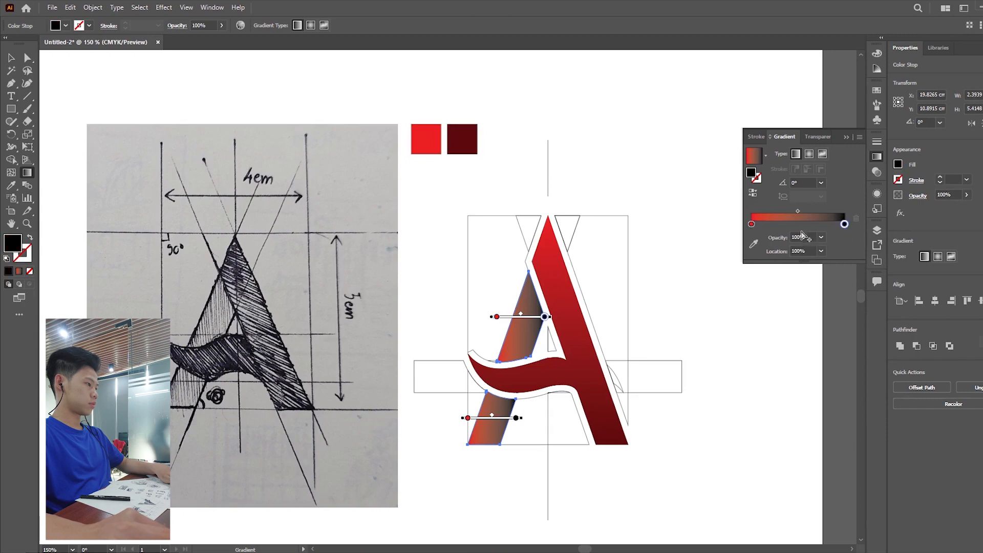
pyautogui.click(754, 245)
pyautogui.click(464, 146)
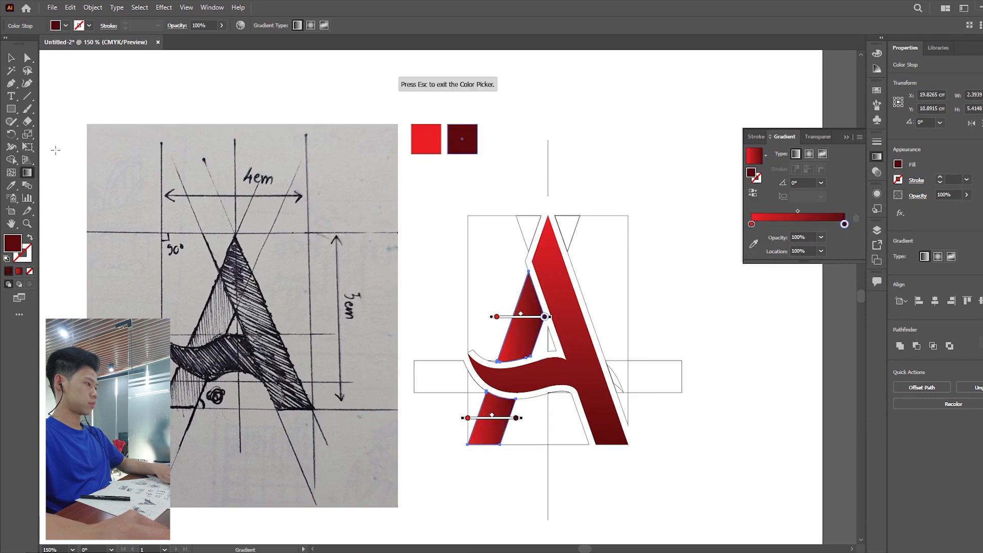
pyautogui.press('Escape')
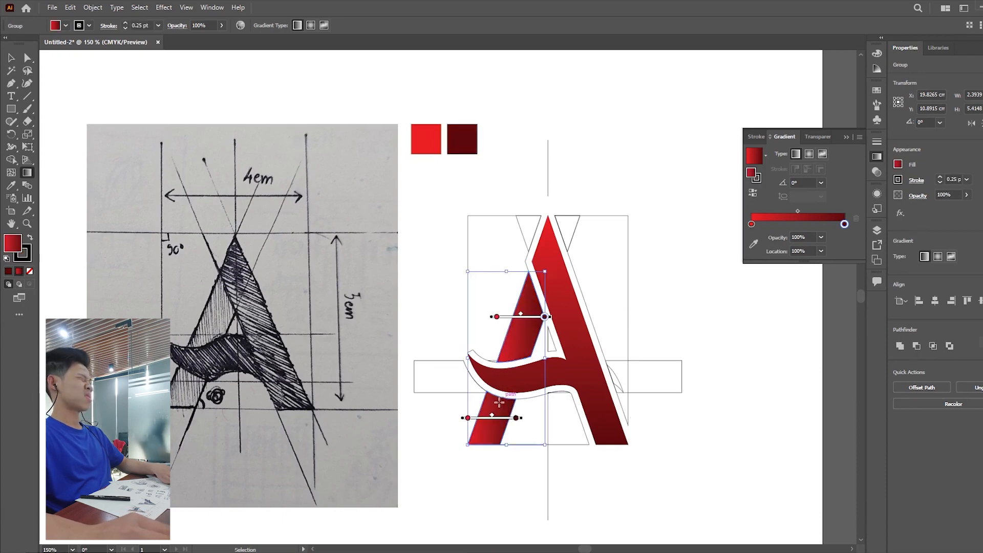
# Run one continuous gradient along the left stroke's slant, with bright red at the foot and dark red at the top.
pyautogui.moveTo(478, 450); pyautogui.dragTo(560, 227)
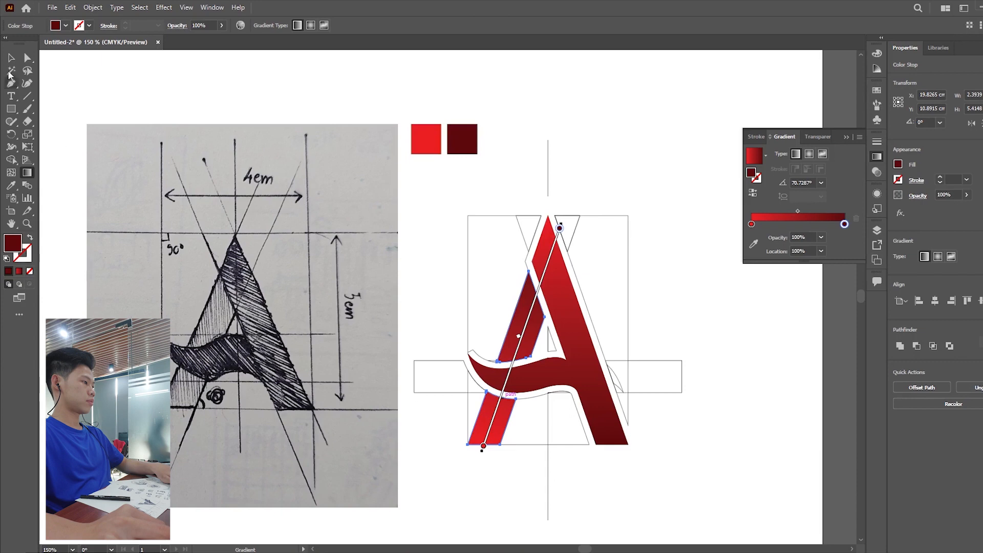
pyautogui.click(9, 60)
pyautogui.click(314, 131)
pyautogui.click(649, 139)
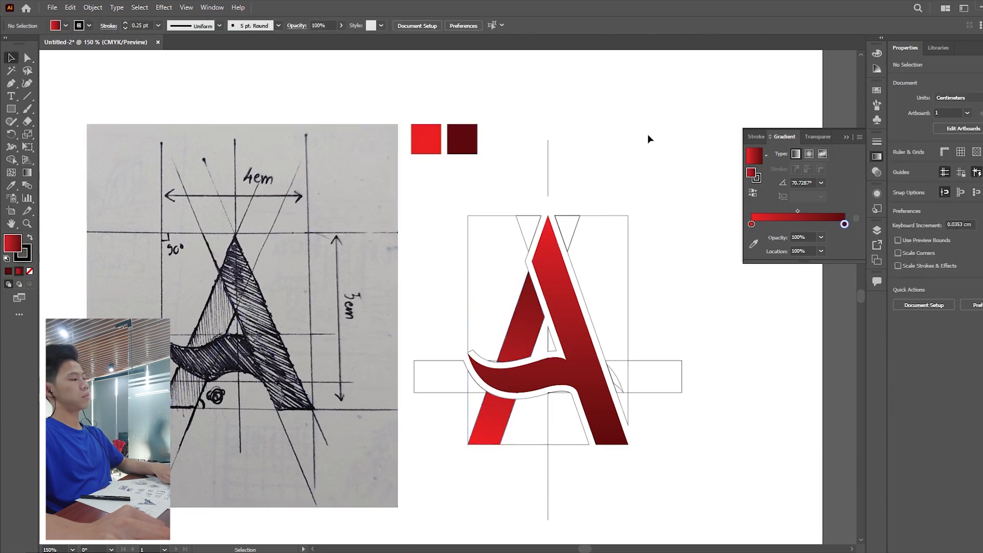
# Redraw the left stroke's gradient along its slant from bright red at the top down to dark red at the foot.
pyautogui.click(540, 323)
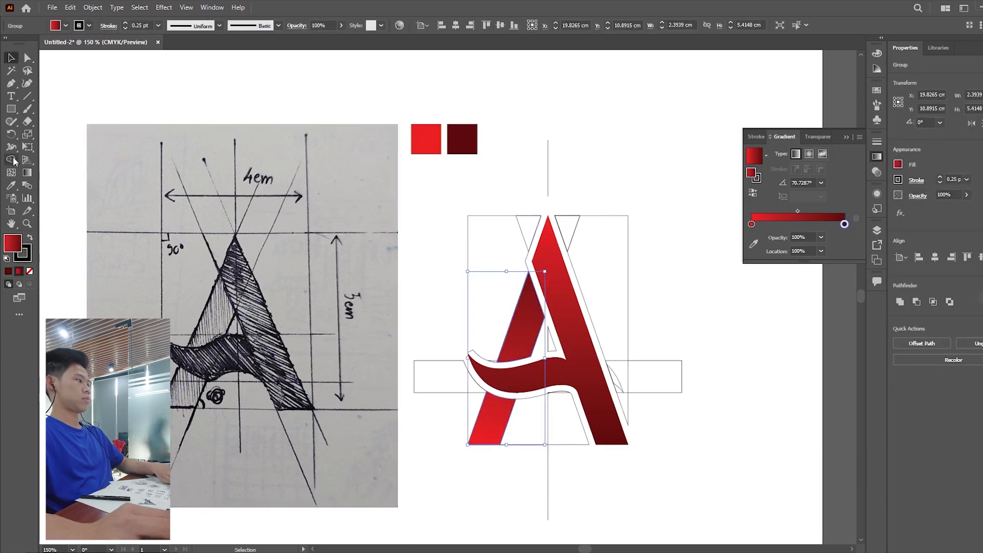
pyautogui.click(21, 175)
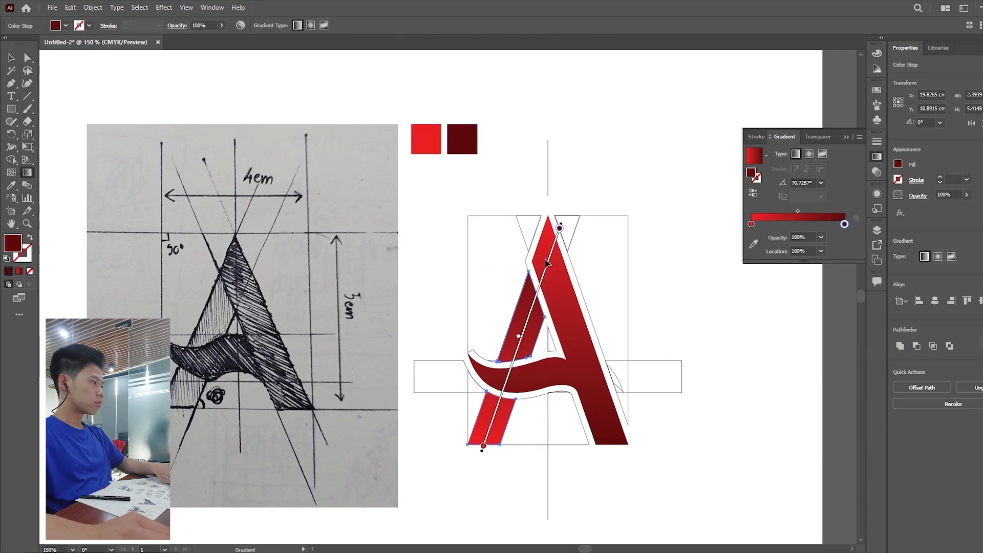
pyautogui.moveTo(561, 247)
pyautogui.mouseDown()
pyautogui.moveTo(479, 463)
pyautogui.moveTo(485, 445)
pyautogui.mouseUp()
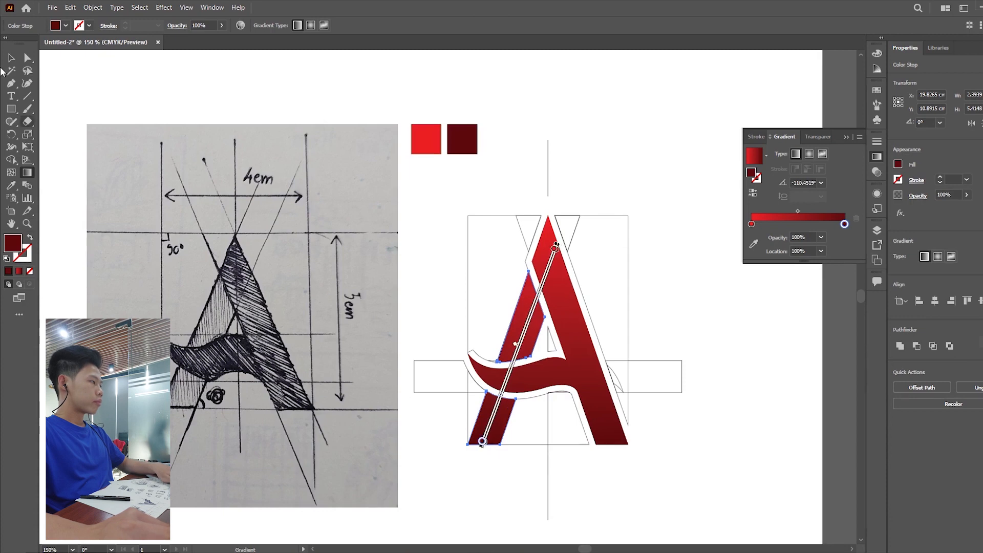
pyautogui.press('v')
pyautogui.click(601, 160)
# Move the sketch, swatches and logo construction together to the artboard's upper-left corner and scale them down proportionally.
pyautogui.scroll(-3, 584, 102)
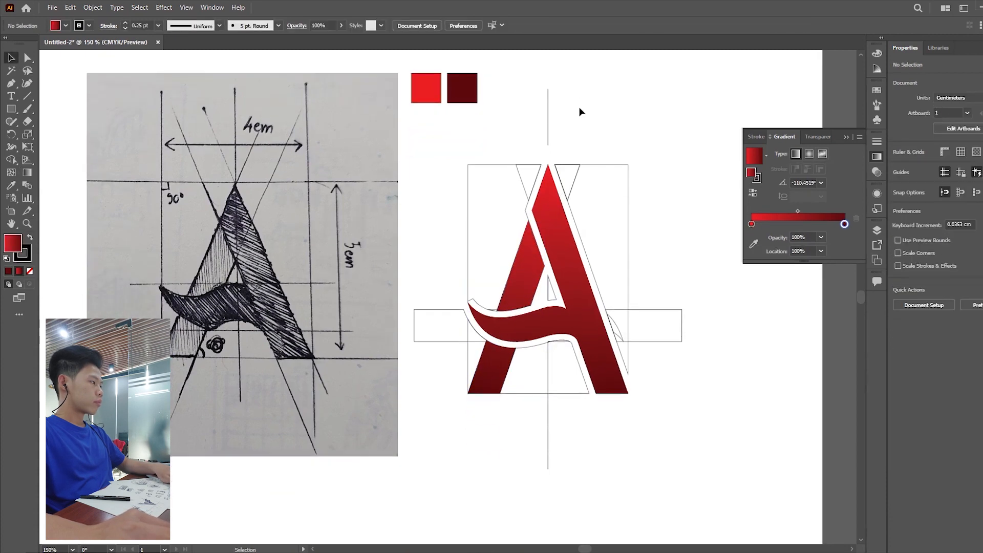
pyautogui.scroll(-1, 589, 101)
pyautogui.scroll(-1, 584, 109)
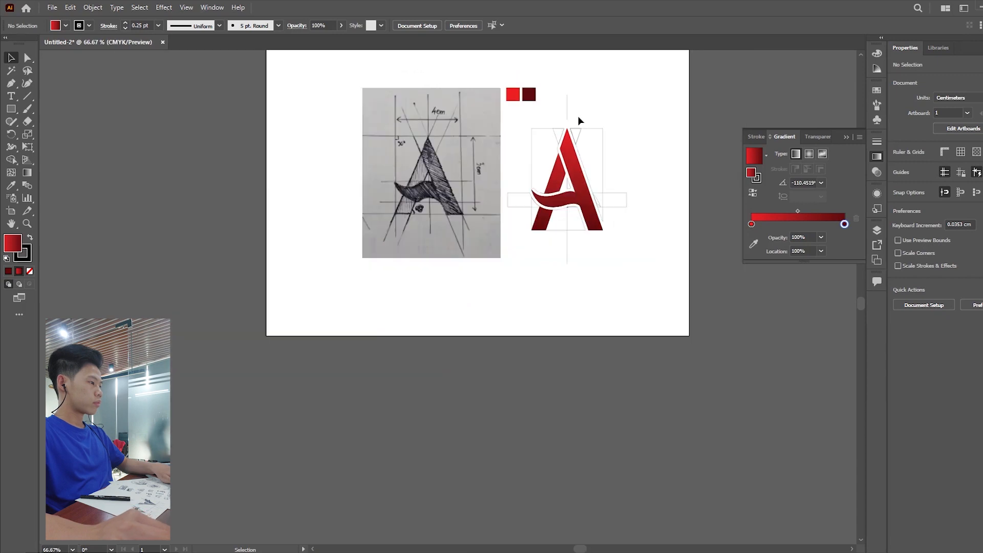
pyautogui.scroll(2, 577, 116)
pyautogui.click(604, 281)
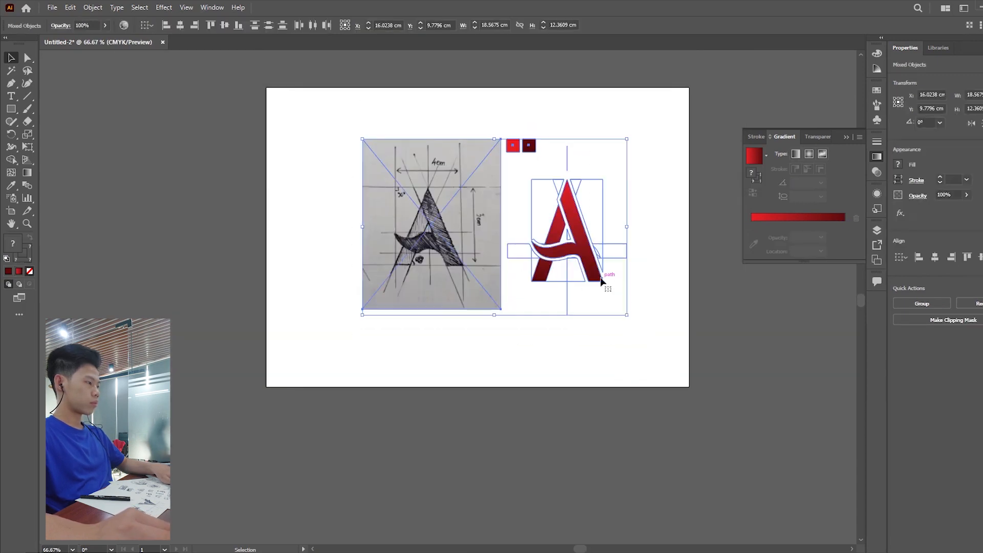
pyautogui.moveTo(603, 281); pyautogui.dragTo(516, 242)
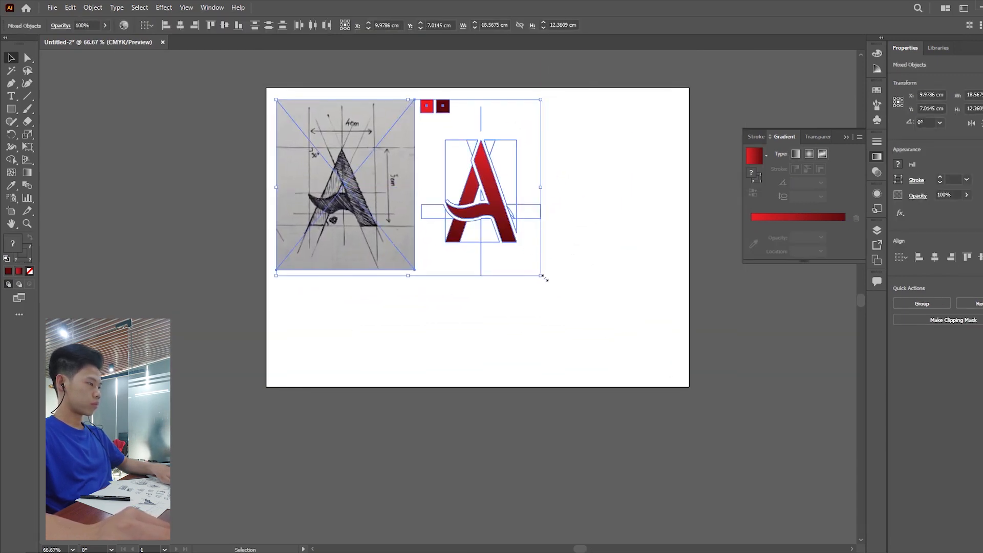
pyautogui.moveTo(542, 278); pyautogui.dragTo(443, 208)
pyautogui.click(451, 215)
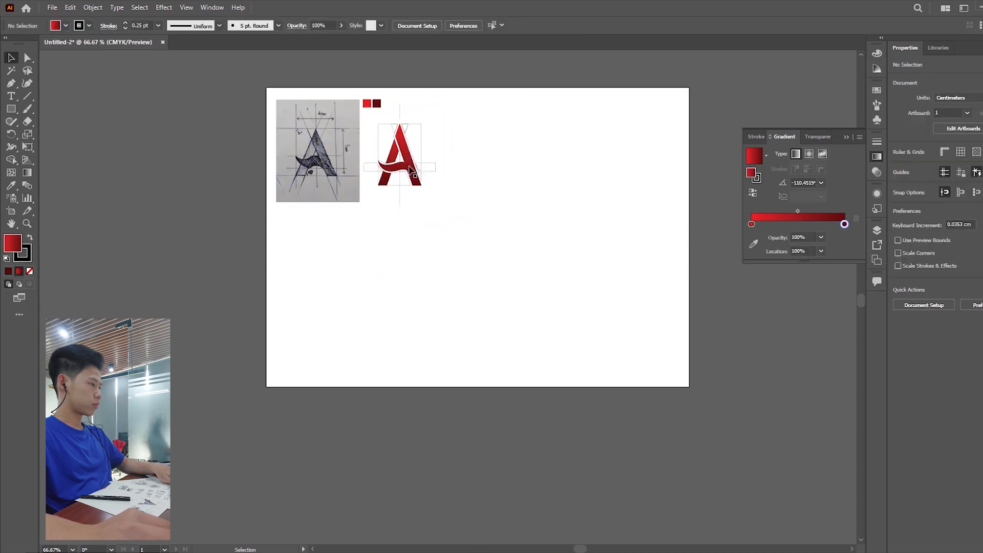
# Duplicate the logo's left stroke group and right stroke with crossbar into the empty area below and right of the original.
pyautogui.scroll(3, 395, 161)
pyautogui.click(395, 163)
pyautogui.keyDown('shift'); pyautogui.click(433, 170); pyautogui.keyUp('shift')
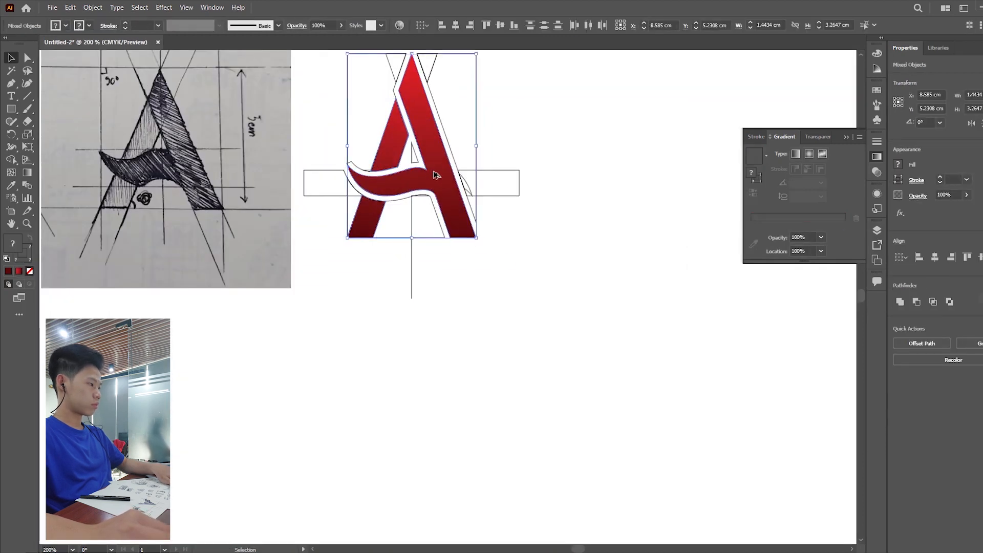
pyautogui.scroll(-1, 433, 171)
pyautogui.moveTo(433, 171); pyautogui.dragTo(561, 370)
# Enlarge the logo copy to roughly twice its size and place it in the right half of the artboard.
pyautogui.scroll(-2, 588, 340)
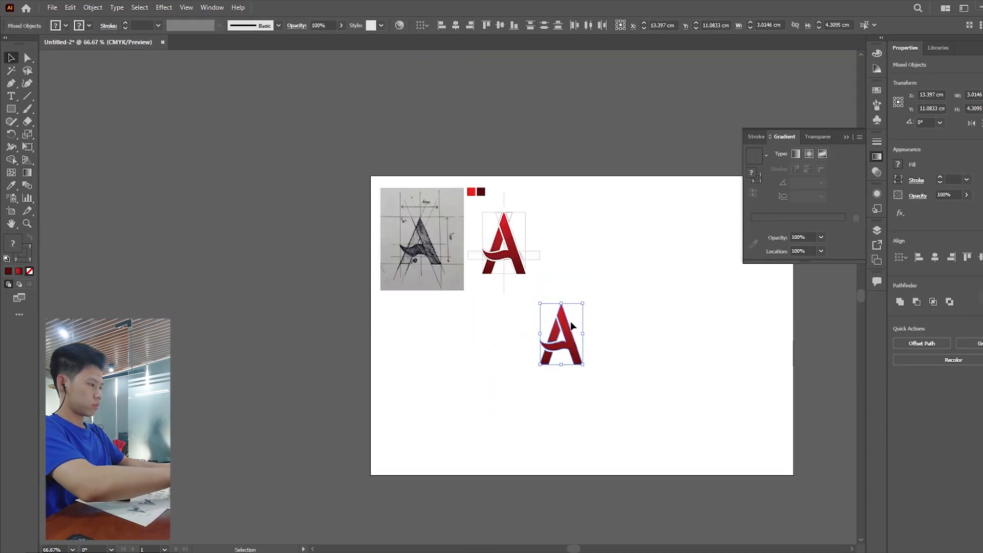
pyautogui.scroll(-1, 571, 322)
pyautogui.scroll(1, 574, 309)
pyautogui.scroll(-2, 519, 322)
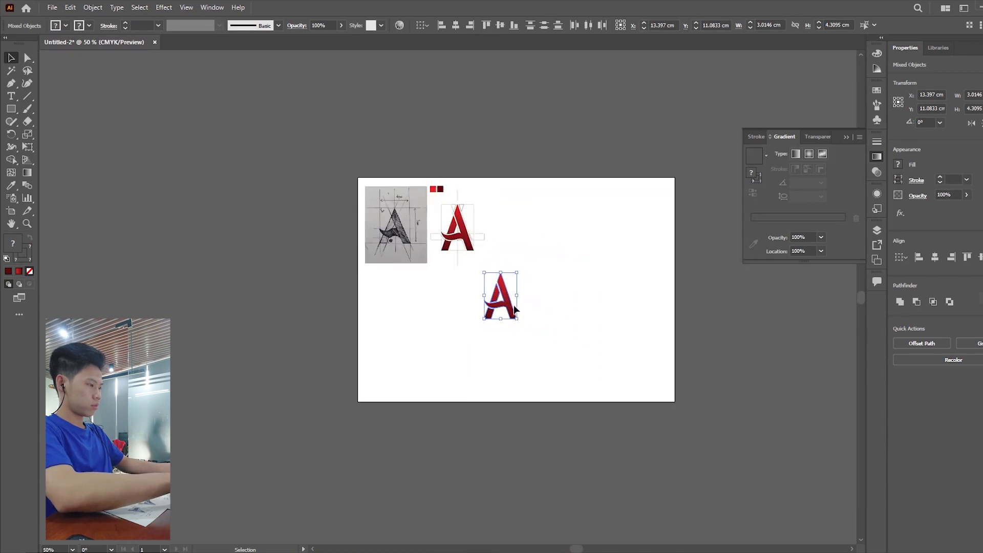
pyautogui.moveTo(519, 321); pyautogui.dragTo(551, 374)
pyautogui.moveTo(528, 348); pyautogui.dragTo(584, 282)
pyautogui.scroll(1, 584, 282)
pyautogui.click(698, 294)
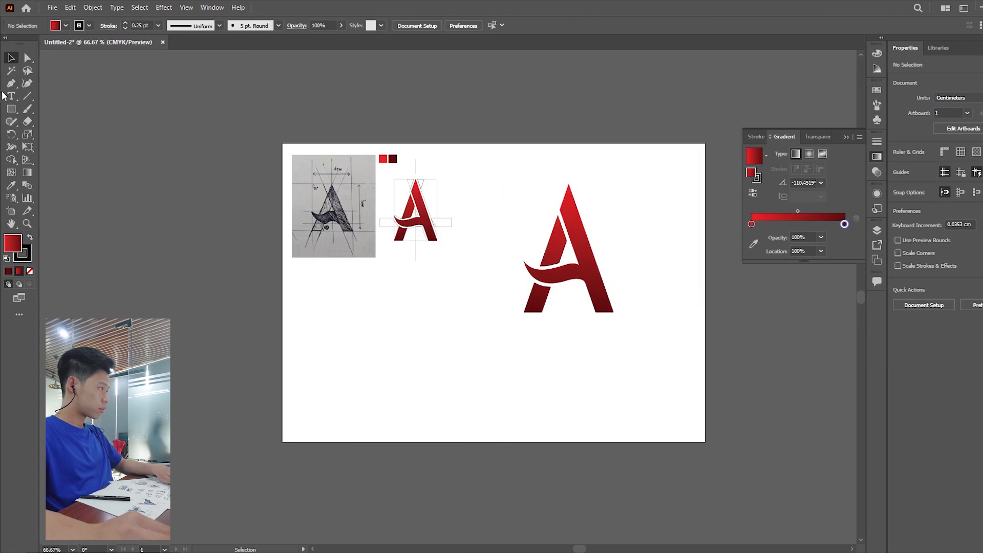
# Add the text "ATA COMPANY" beneath the enlarged logo and scale it up to about 43 pt.
pyautogui.scroll(2, 505, 322)
pyautogui.click(564, 376)
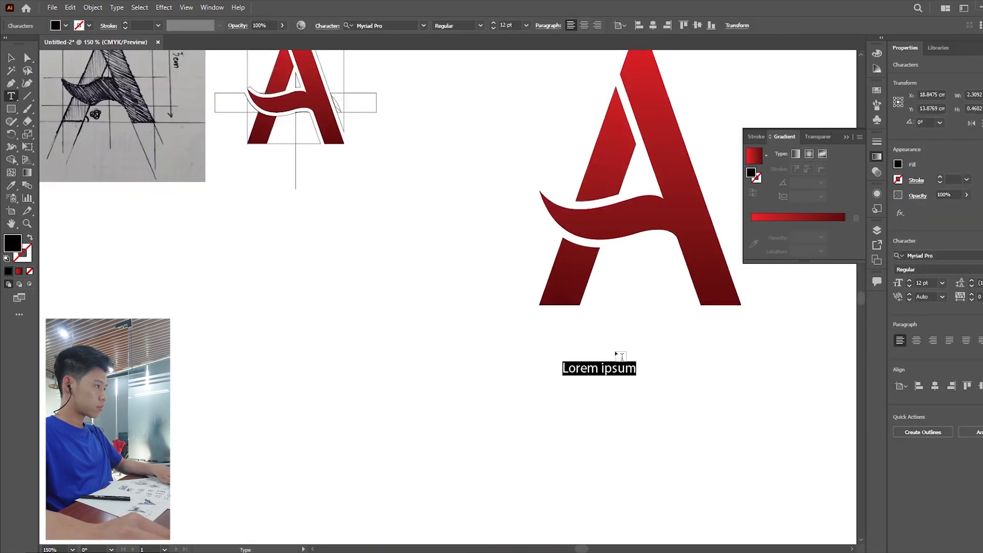
pyautogui.write('ATA ')
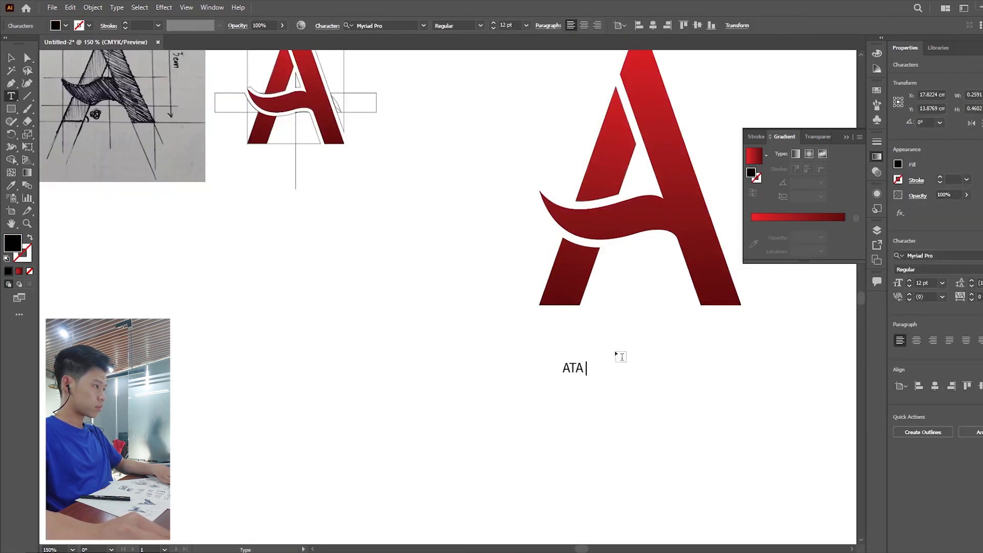
pyautogui.write('COMPANY')
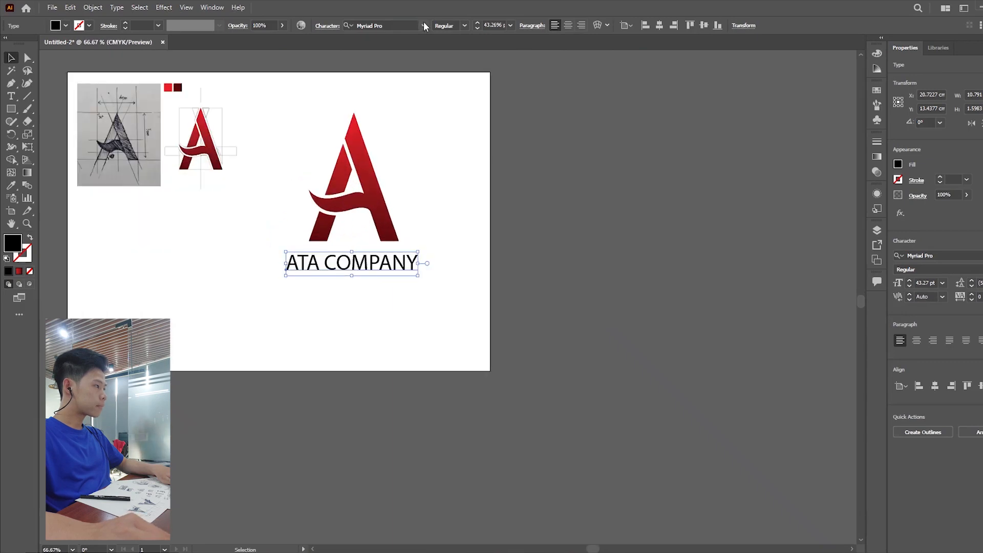
# Set the company name's font to Copperplate Gothic Bold.
pyautogui.click(424, 25)
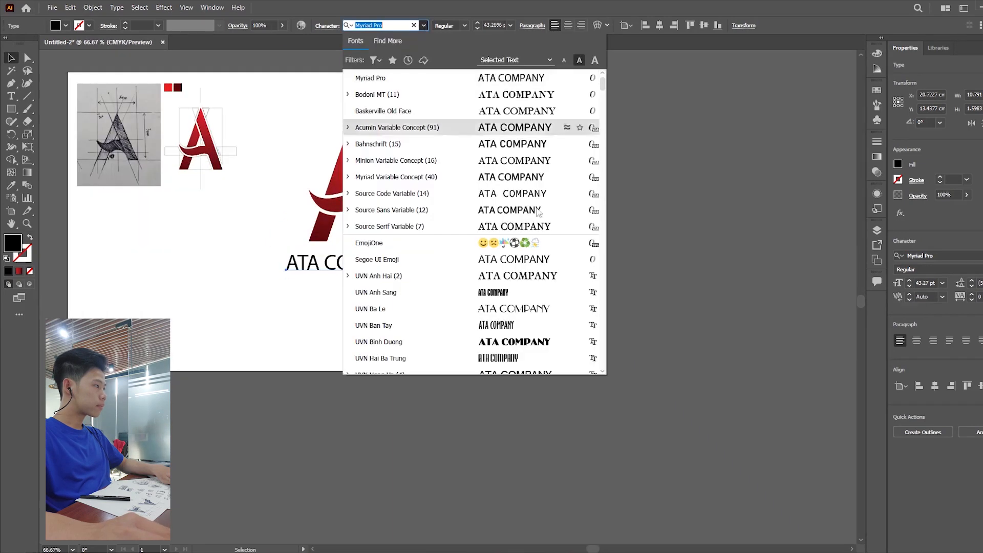
pyautogui.scroll(-10, 531, 328)
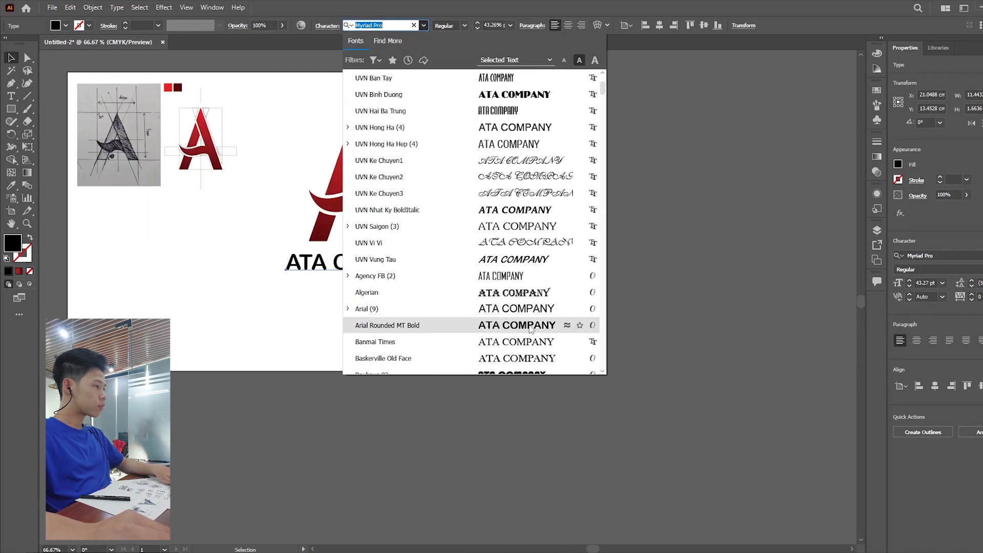
pyautogui.scroll(-5, 531, 329)
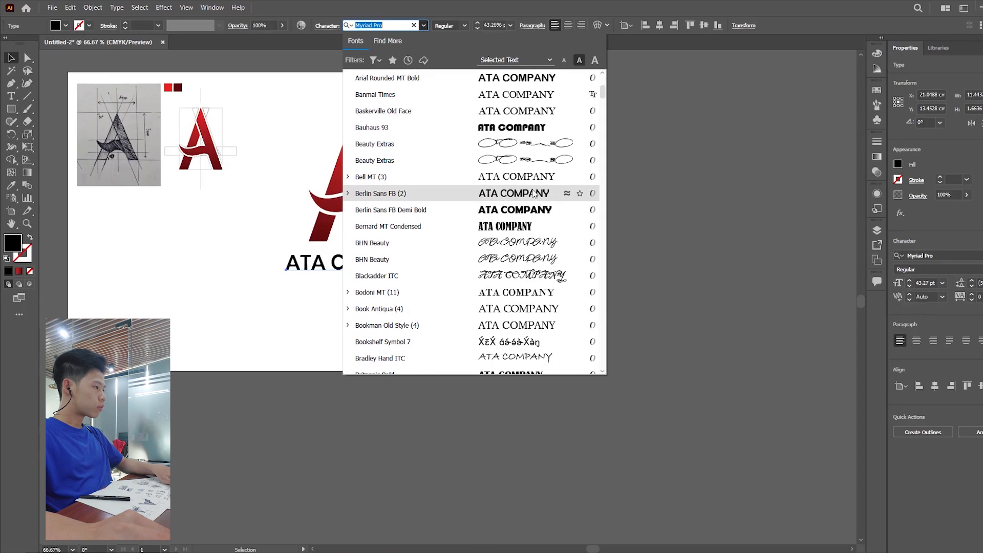
pyautogui.scroll(-4, 533, 193)
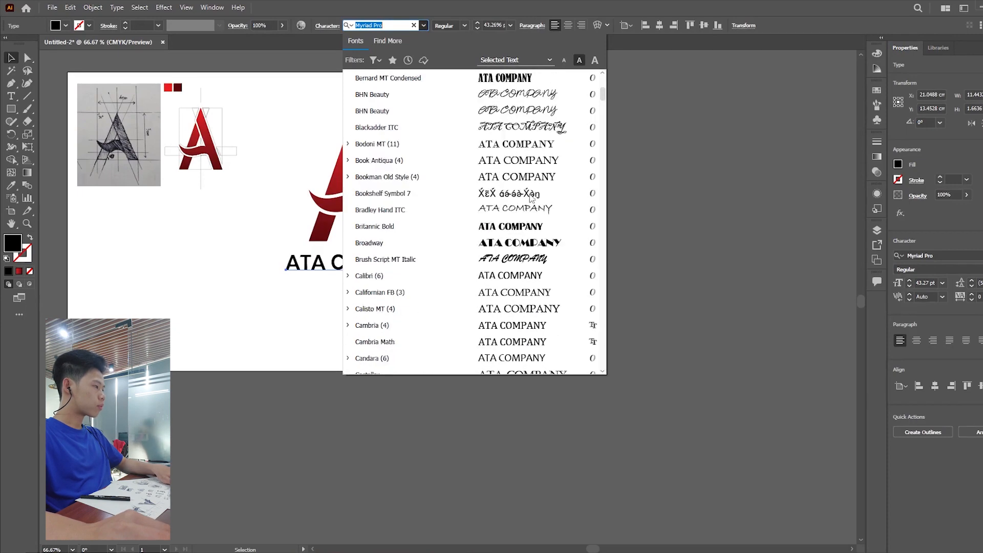
pyautogui.scroll(-5, 533, 193)
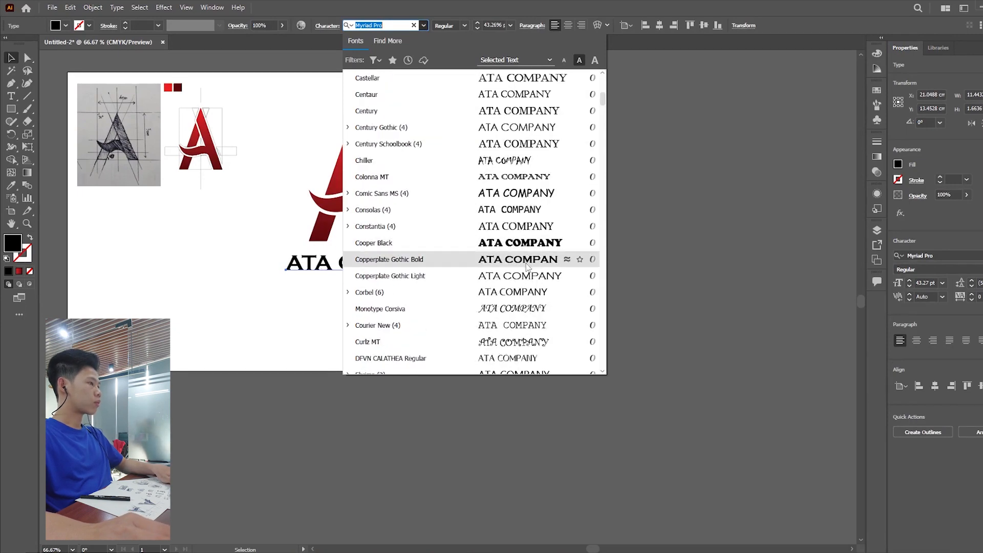
pyautogui.click(528, 260)
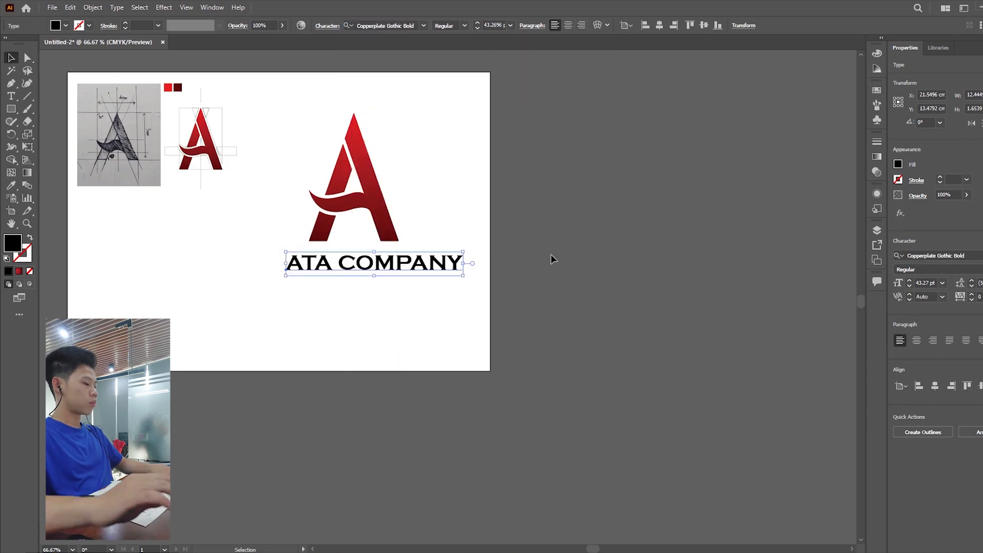
# Centre the company name horizontally beneath the large logo and scale it down proportionally to about 38.8 pt.
pyautogui.scroll(-1, 552, 253)
pyautogui.scroll(2, 391, 182)
pyautogui.moveTo(493, 306); pyautogui.dragTo(463, 306)
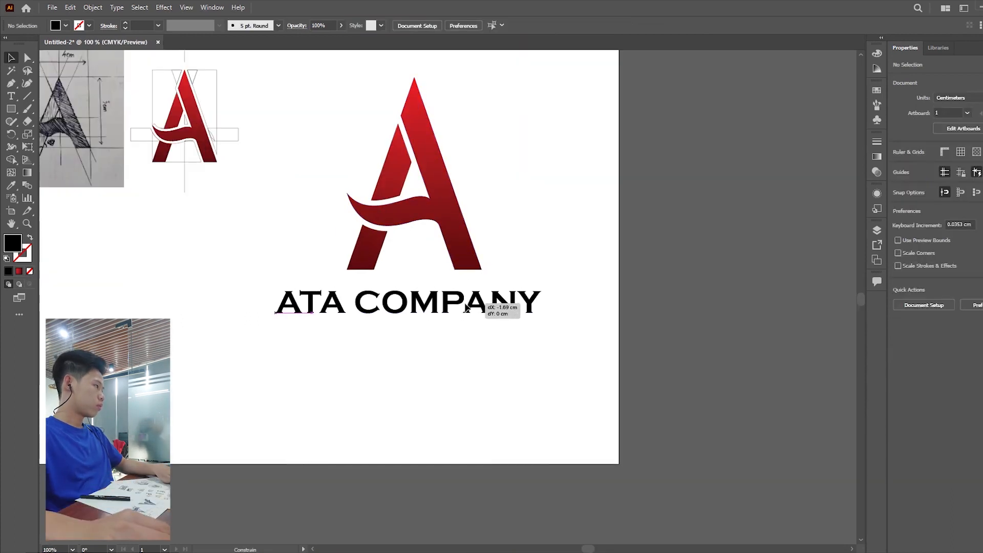
pyautogui.moveTo(545, 286); pyautogui.dragTo(536, 294)
pyautogui.click(552, 222)
pyautogui.scroll(-1, 551, 223)
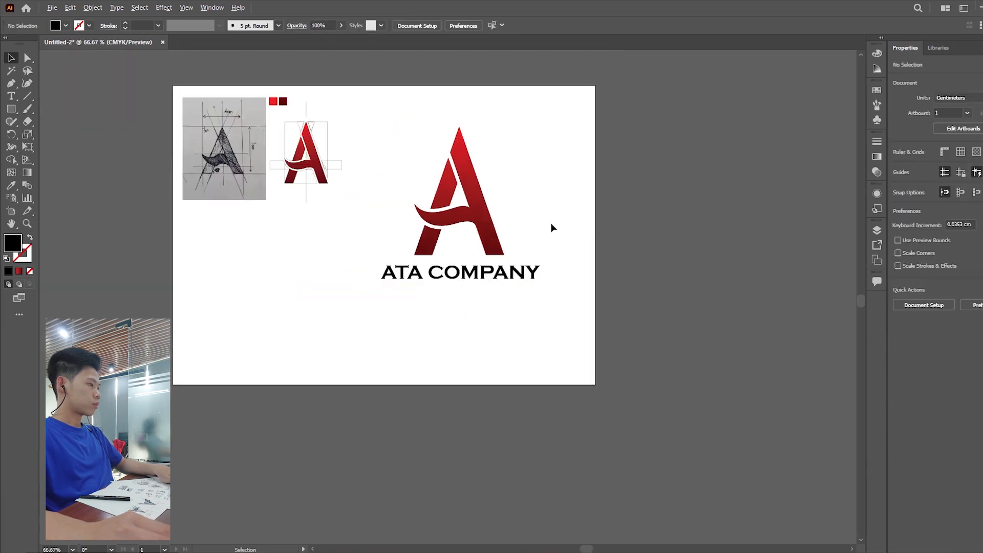
# Convert the company name to outlines and colour it with the bright red sampled from the swatch beside the sketch.
pyautogui.scroll(1, 546, 220)
pyautogui.scroll(-1, 544, 222)
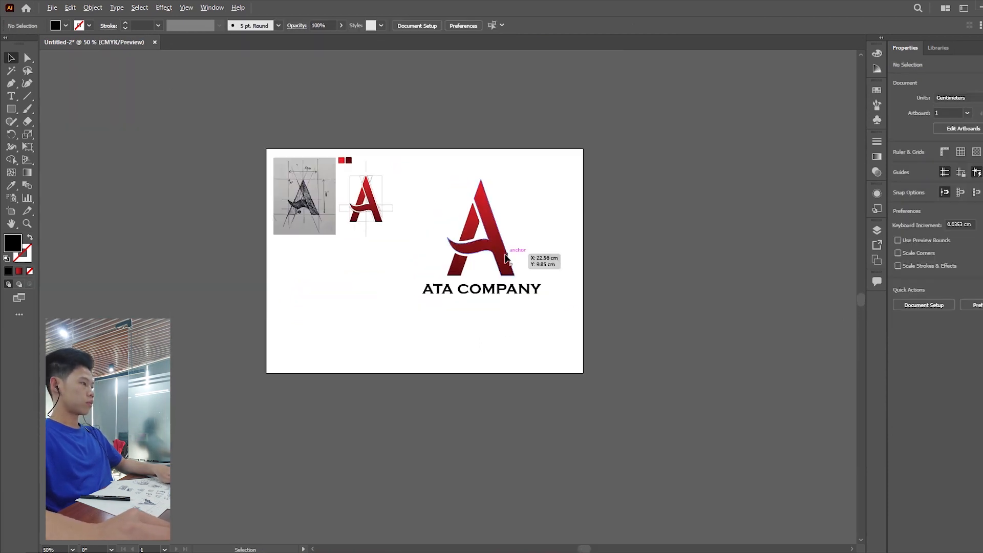
pyautogui.scroll(1, 508, 255)
pyautogui.click(477, 301)
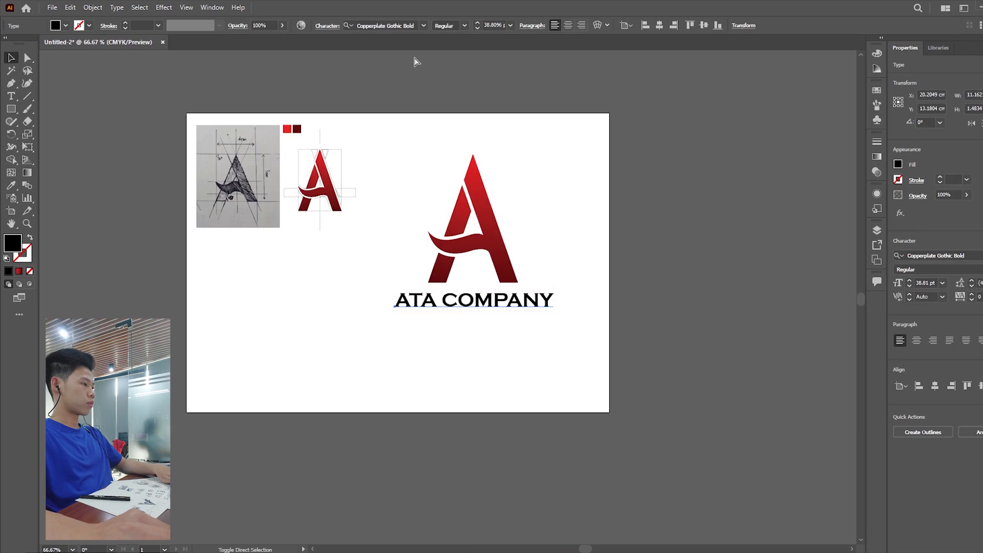
pyautogui.hotkey('ctrl', 'shift', 'o')
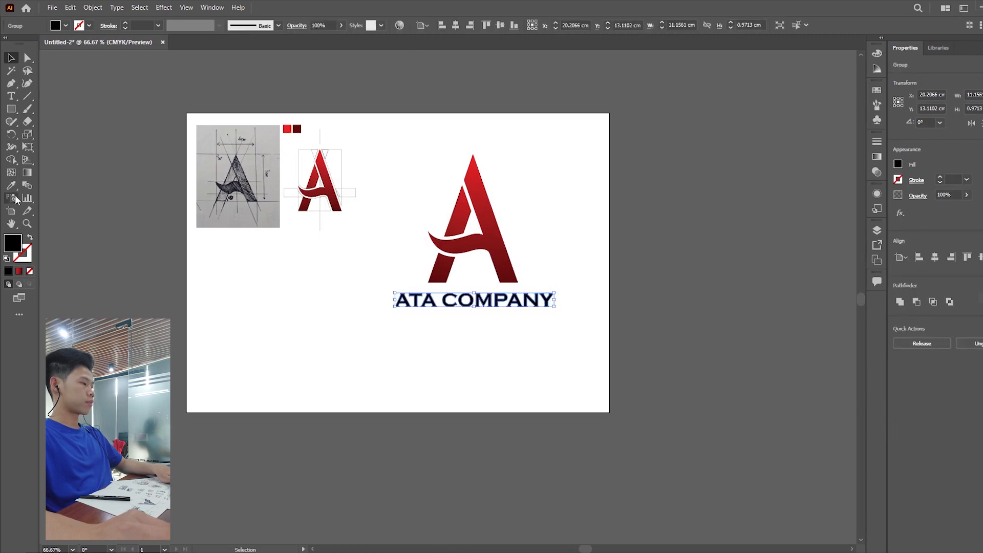
pyautogui.click(11, 186)
pyautogui.click(288, 129)
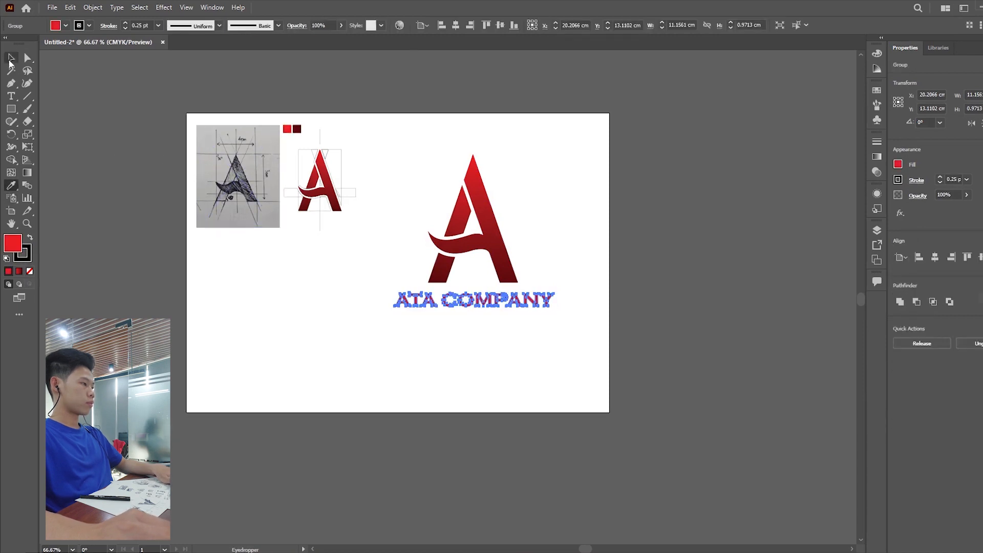
pyautogui.click(12, 58)
pyautogui.click(646, 231)
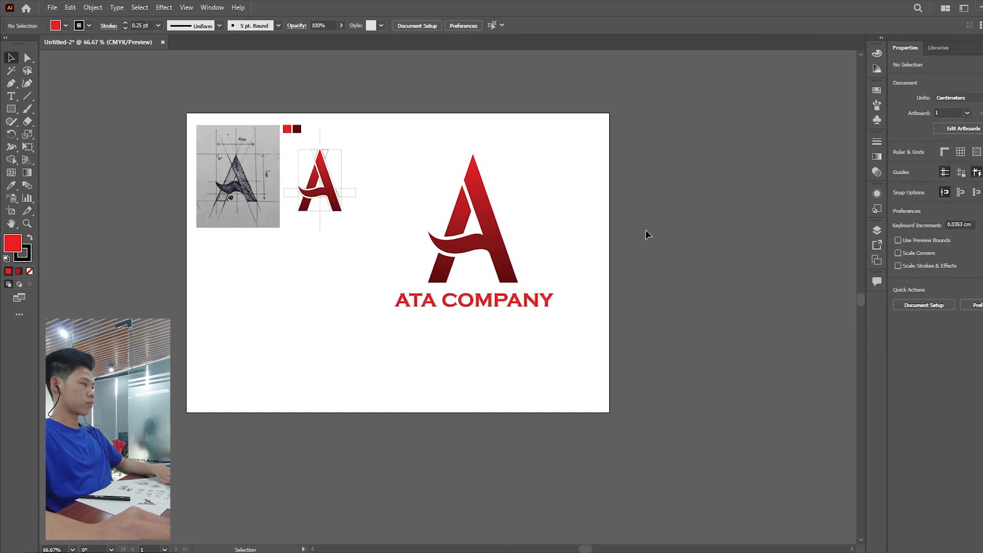
# Enlarge the large logo and its company name together proportionally by about a quarter.
pyautogui.moveTo(517, 319); pyautogui.dragTo(492, 281)
pyautogui.moveTo(538, 315); pyautogui.dragTo(576, 353)
pyautogui.click(538, 285)
pyautogui.scroll(-1, 536, 285)
pyautogui.scroll(1, 330, 295)
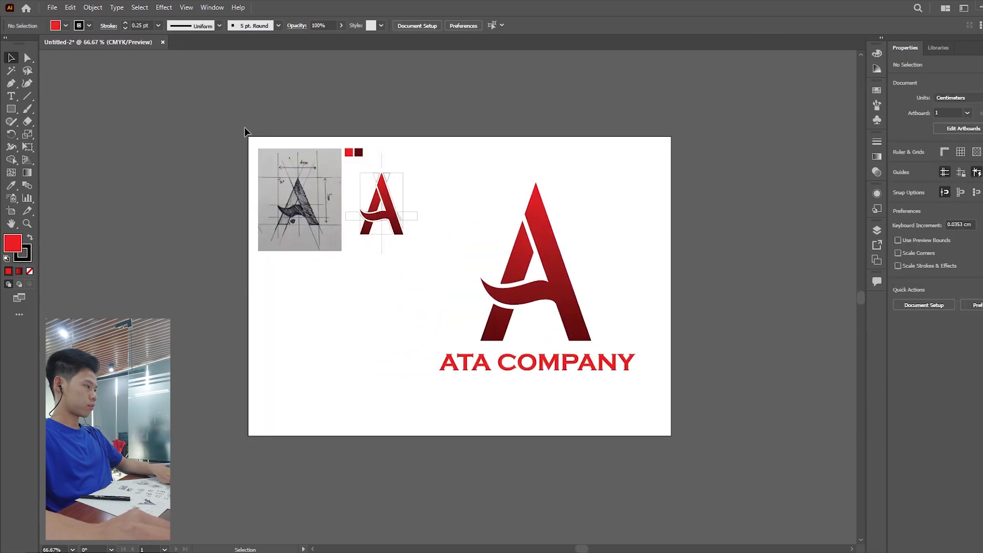
# Move the sketch, swatches and small logo construction off the artboard to its left, and centre the large logo with its name on the artboard.
pyautogui.moveTo(247, 129)
pyautogui.mouseDown()
pyautogui.moveTo(365, 238)
pyautogui.moveTo(439, 282)
pyautogui.mouseUp()
pyautogui.moveTo(316, 228); pyautogui.dragTo(139, 230)
pyautogui.moveTo(417, 169)
pyautogui.mouseDown()
pyautogui.moveTo(562, 333)
pyautogui.moveTo(587, 311)
pyautogui.moveTo(491, 319)
pyautogui.mouseUp()
pyautogui.moveTo(560, 183); pyautogui.dragTo(547, 193)
pyautogui.click(518, 261)
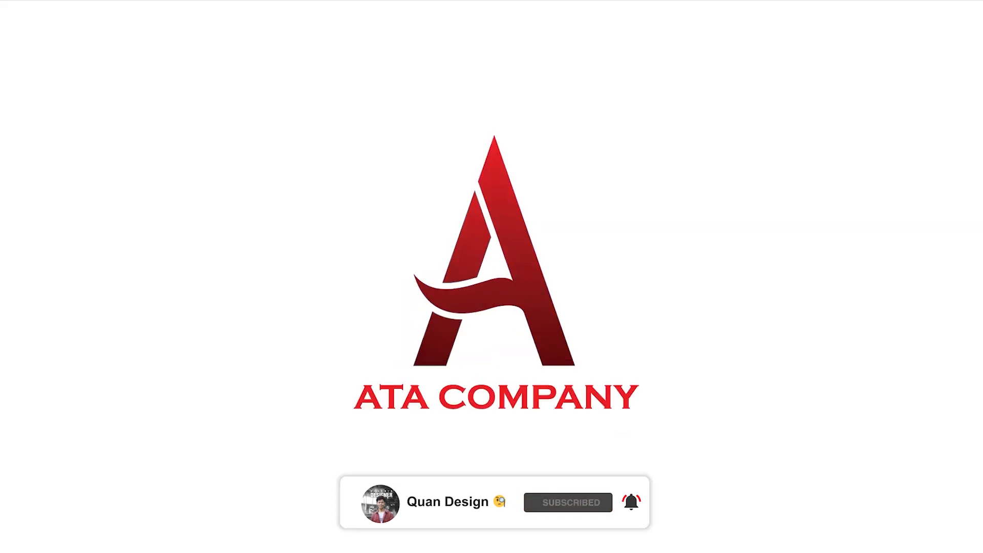